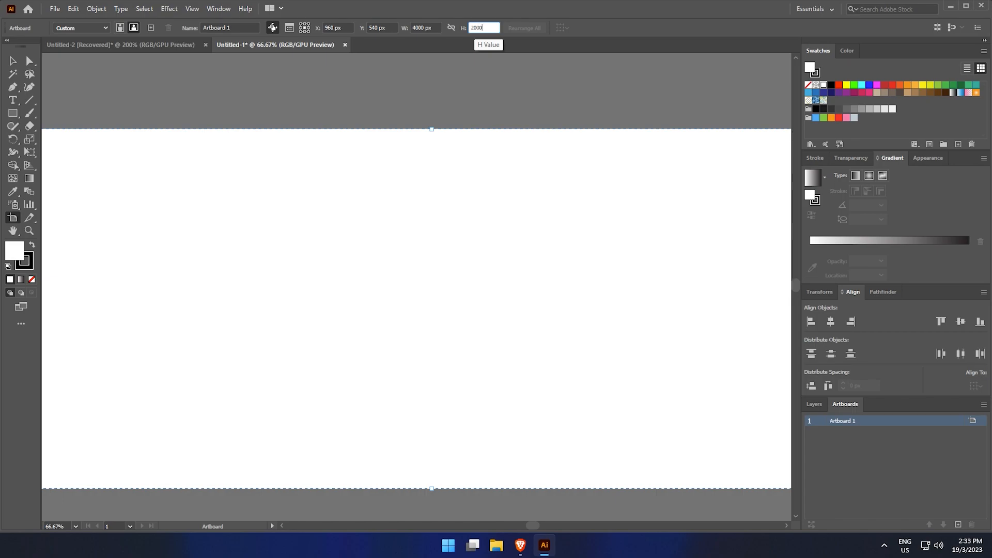
Draw a 4000 by 2000 px rectangle on the artboard
{"action": "scroll", "coordinate": [469, 138], "scroll_direction": "down", "scroll_amount": 3}
{"action": "left_click_drag", "start_coordinate": [470, 147], "coordinate": [426, 231]}
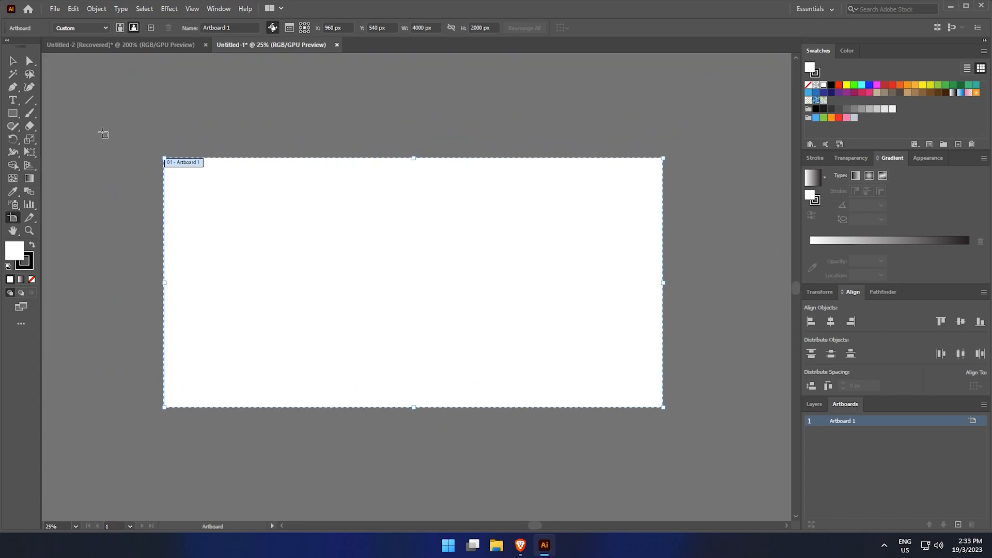
{"action": "key", "text": "m"}
{"action": "left_click", "coordinate": [286, 168]}
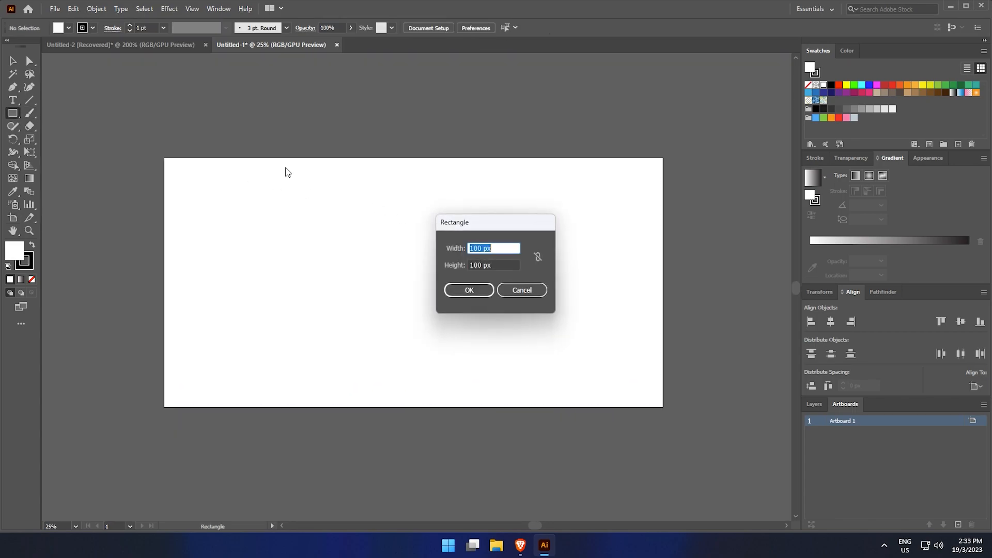
{"action": "type", "text": "1"}
{"action": "type", "text": "000"}
{"action": "key", "text": "Tab"}
{"action": "type", "text": "2000"}
{"action": "key", "text": "Return"}
Give the rectangle a black fill with no stroke and center it on the artboard
{"action": "key", "text": "v"}
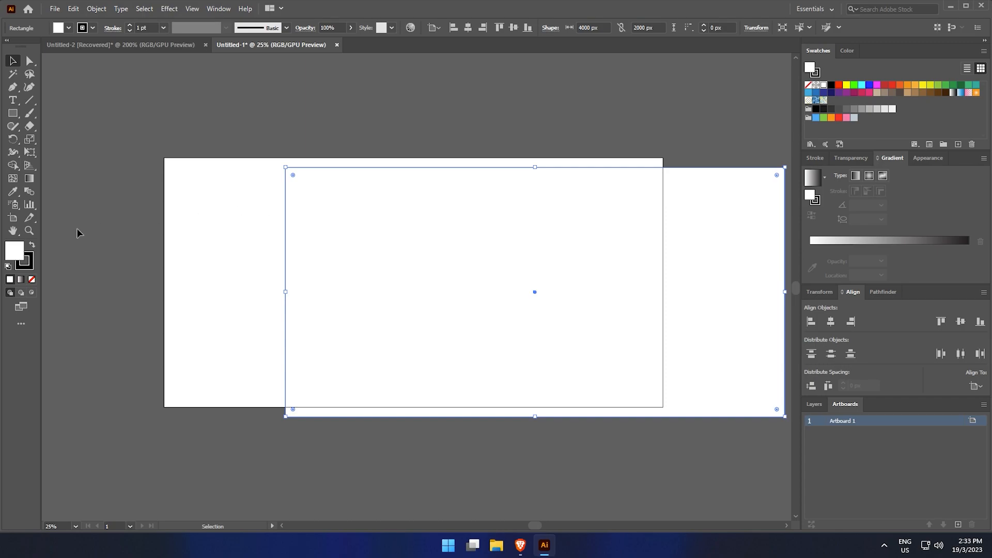
{"action": "left_click", "coordinate": [32, 244]}
{"action": "left_click", "coordinate": [24, 262]}
{"action": "left_click", "coordinate": [32, 279]}
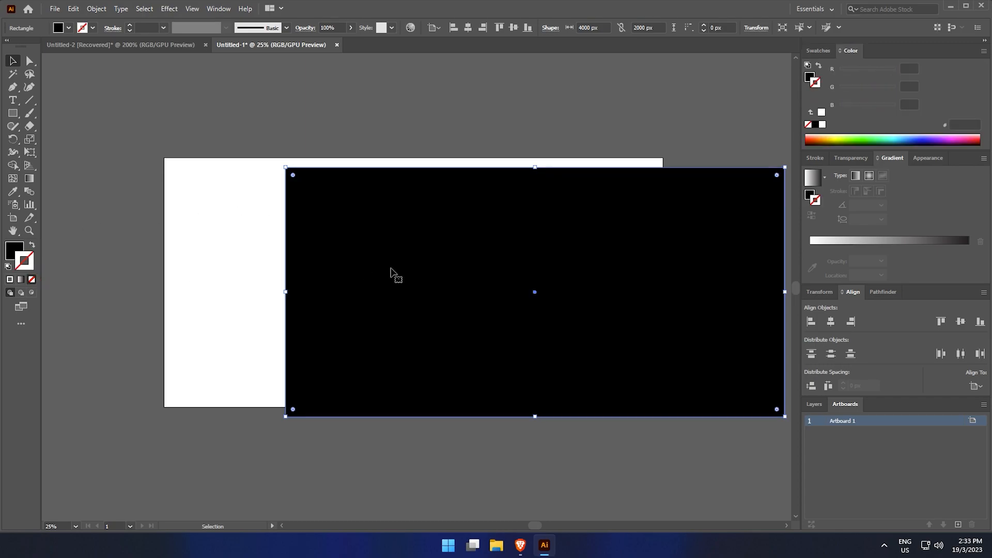
{"action": "left_click", "coordinate": [468, 28]}
{"action": "left_click", "coordinate": [513, 28]}
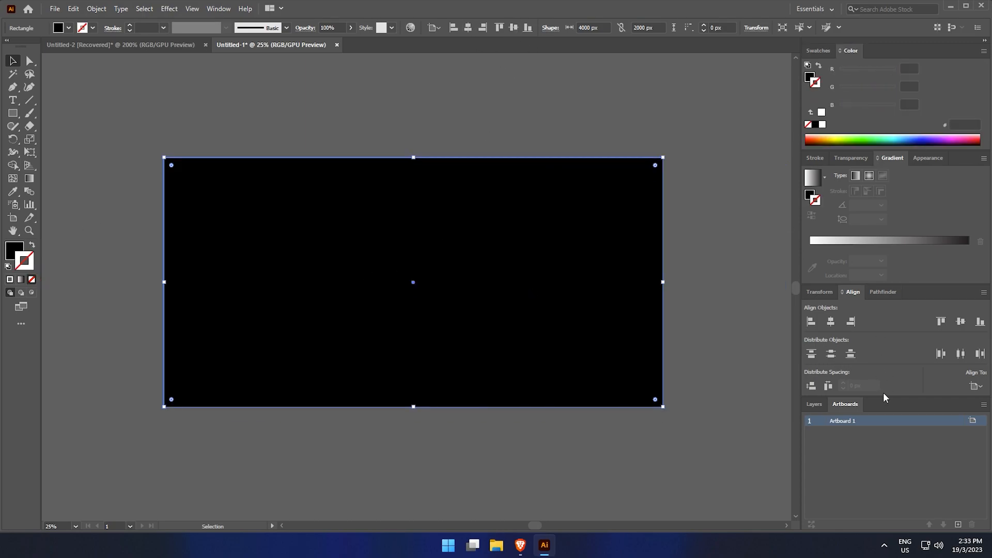
Lock Layer 1 and add a new layer above it
{"action": "left_click", "coordinate": [815, 404]}
{"action": "left_click", "coordinate": [822, 421]}
{"action": "left_click", "coordinate": [959, 525]}
{"action": "scroll", "coordinate": [458, 305], "scroll_direction": "up", "scroll_amount": 1}
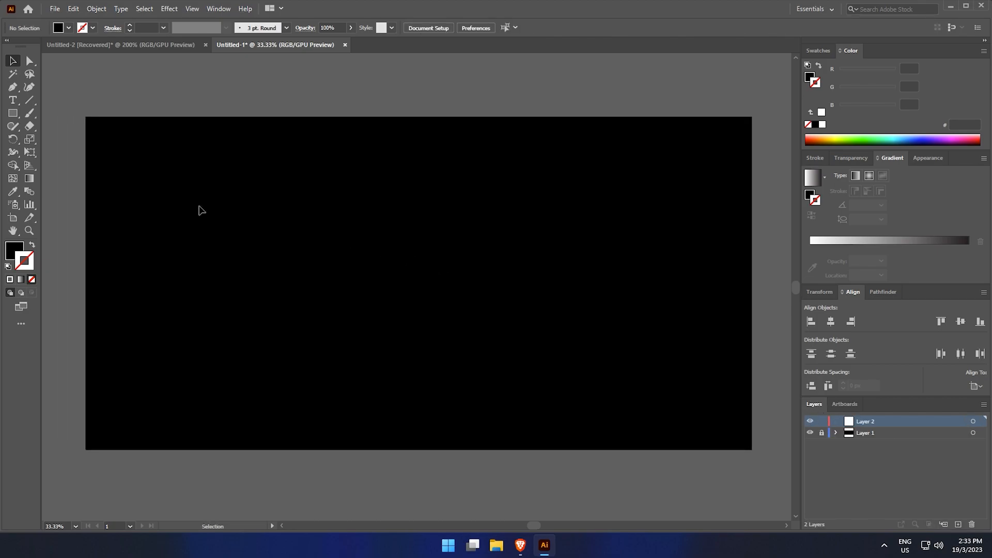
Place a point text object on the artboard and set its fill to white
{"action": "key", "text": "t"}
{"action": "left_click", "coordinate": [306, 258]}
{"action": "left_click", "coordinate": [13, 60]}
{"action": "left_click_drag", "start_coordinate": [446, 191], "coordinate": [447, 190]}
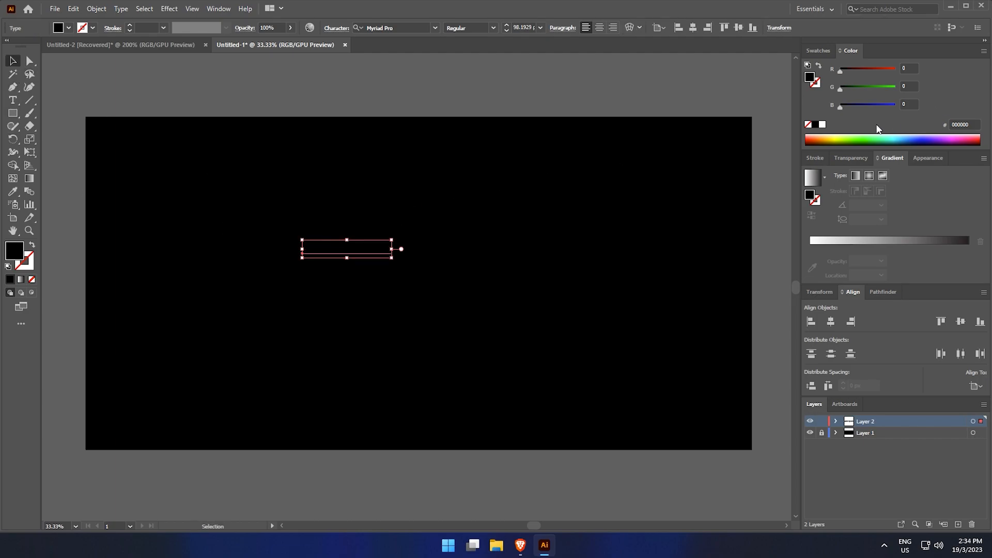
{"action": "left_click", "coordinate": [821, 124]}
Scale the text up and center it horizontally and vertically on the artboard
{"action": "left_click_drag", "start_coordinate": [392, 258], "coordinate": [672, 344]}
{"action": "left_click", "coordinate": [831, 322]}
{"action": "left_click", "coordinate": [960, 321]}
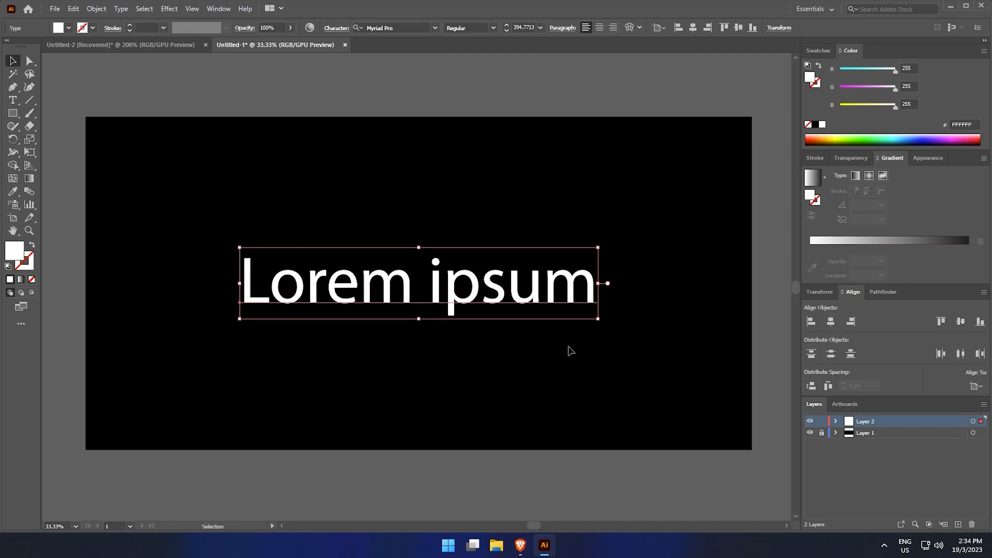
Replace the placeholder text with the word Glass
{"action": "key", "text": "t"}
{"action": "left_click", "coordinate": [559, 351]}
{"action": "left_click", "coordinate": [537, 285]}
{"action": "key", "text": "ctrl+a"}
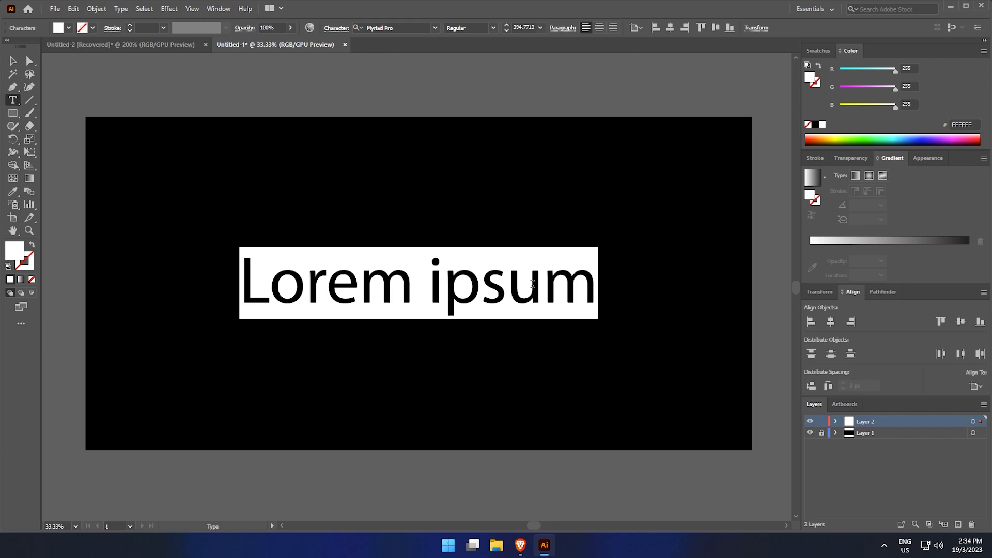
{"action": "type", "text": "Glass"}
{"action": "left_click", "coordinate": [535, 289], "text": "ctrl"}
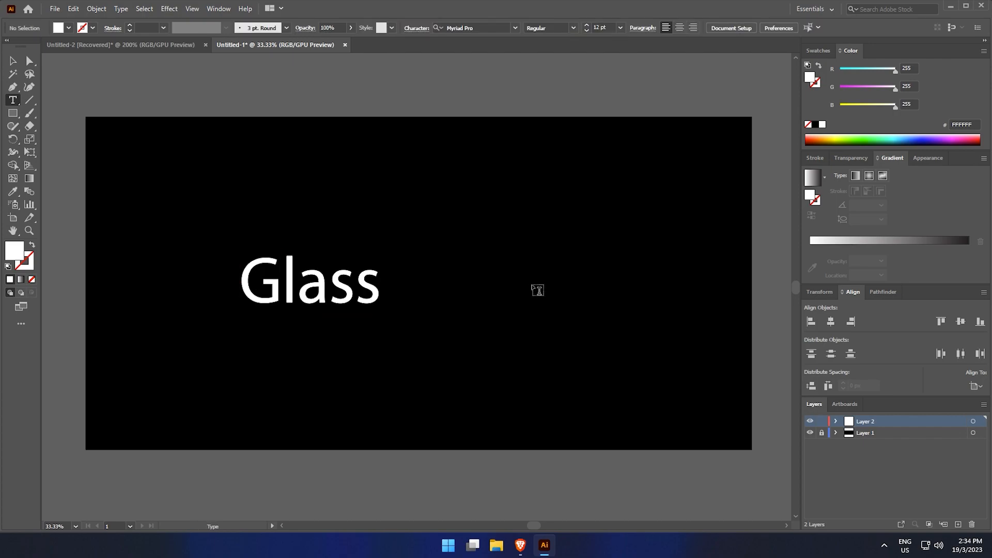
Center-align the Glass text, re-center it on the artboard, and scale it larger
{"action": "key", "text": "v"}
{"action": "left_click", "coordinate": [364, 301]}
{"action": "left_click", "coordinate": [599, 28]}
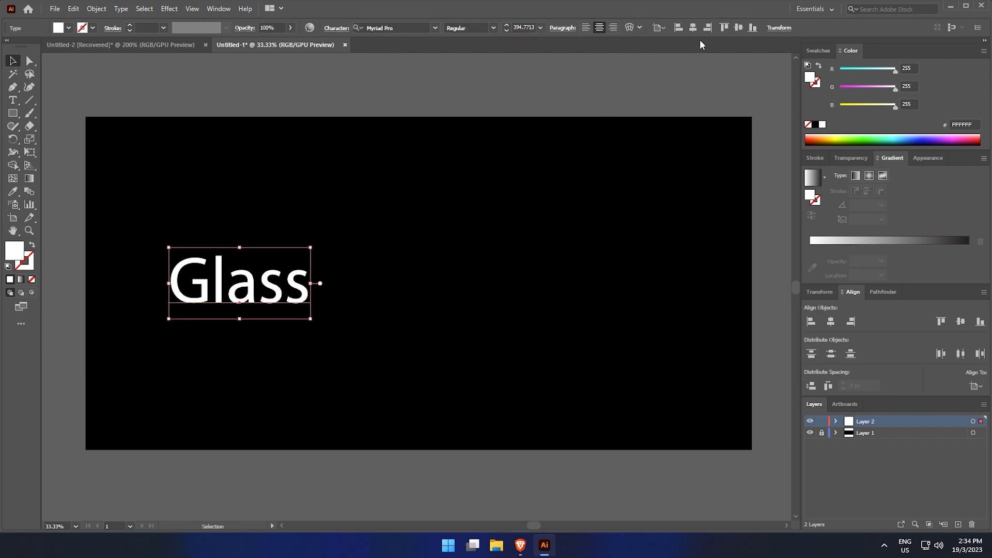
{"action": "left_click", "coordinate": [693, 27]}
{"action": "left_click_drag", "start_coordinate": [489, 247], "coordinate": [578, 209]}
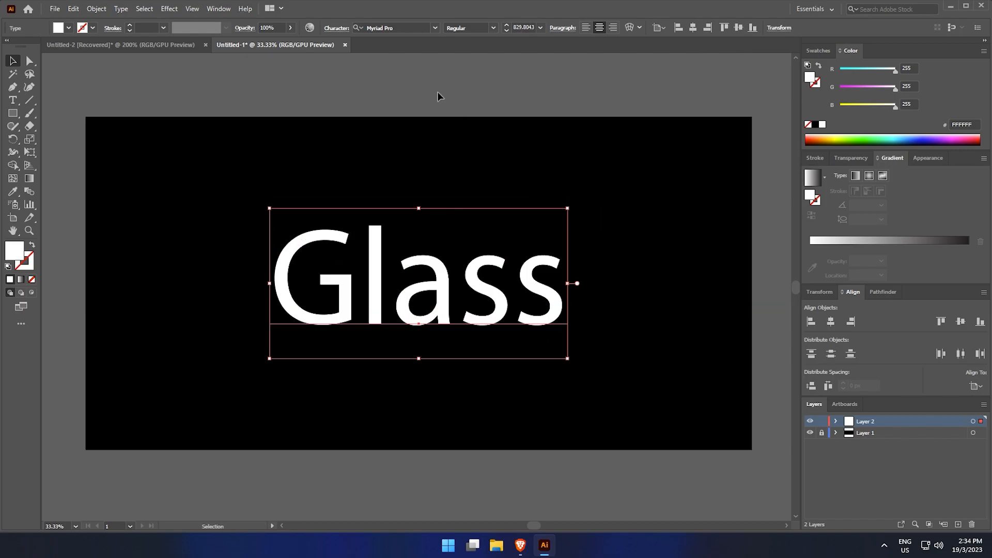
Search for and apply the Blackletter ExtraBold font to the text
{"action": "left_click", "coordinate": [406, 24]}
{"action": "type", "text": "bla"}
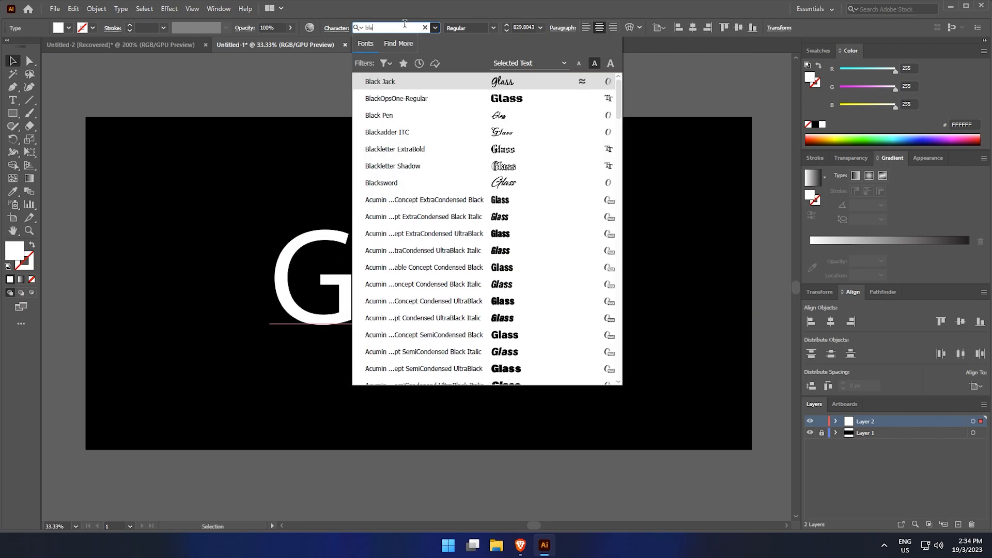
{"action": "type", "text": "ckle"}
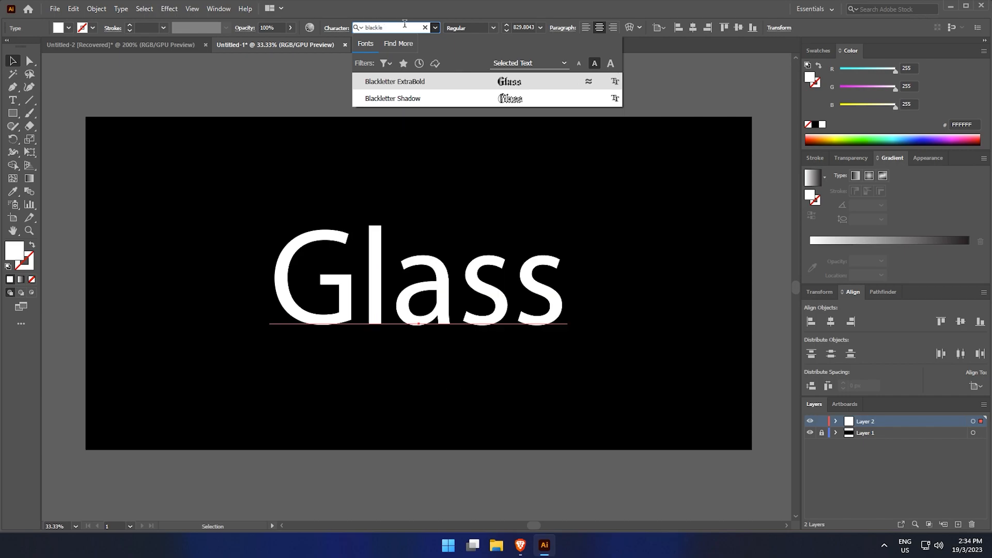
{"action": "left_click", "coordinate": [436, 80]}
{"action": "left_click", "coordinate": [448, 239]}
{"action": "left_click_drag", "start_coordinate": [430, 245], "coordinate": [505, 241]}
{"action": "left_click_drag", "start_coordinate": [473, 184], "coordinate": [472, 190]}
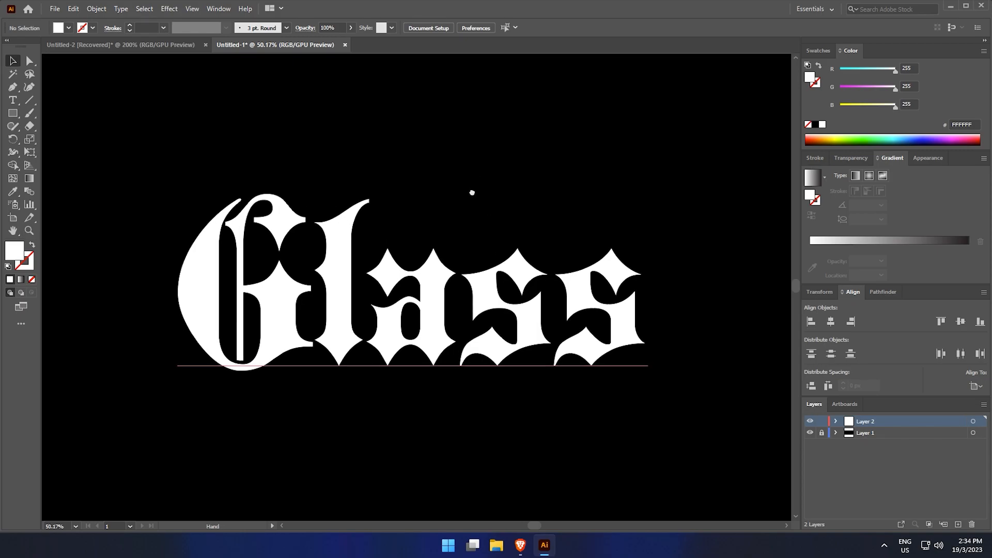
Copy the multicolour gradient rectangle from the other document and place it above this artboard
{"action": "left_click", "coordinate": [170, 48]}
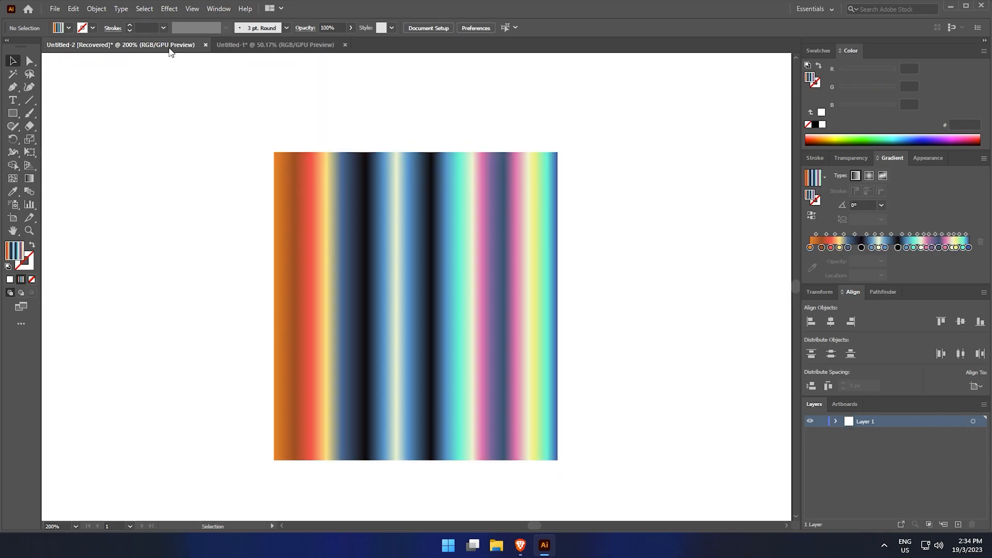
{"action": "left_click_drag", "start_coordinate": [434, 224], "coordinate": [490, 269]}
{"action": "left_click_drag", "start_coordinate": [465, 274], "coordinate": [321, 113]}
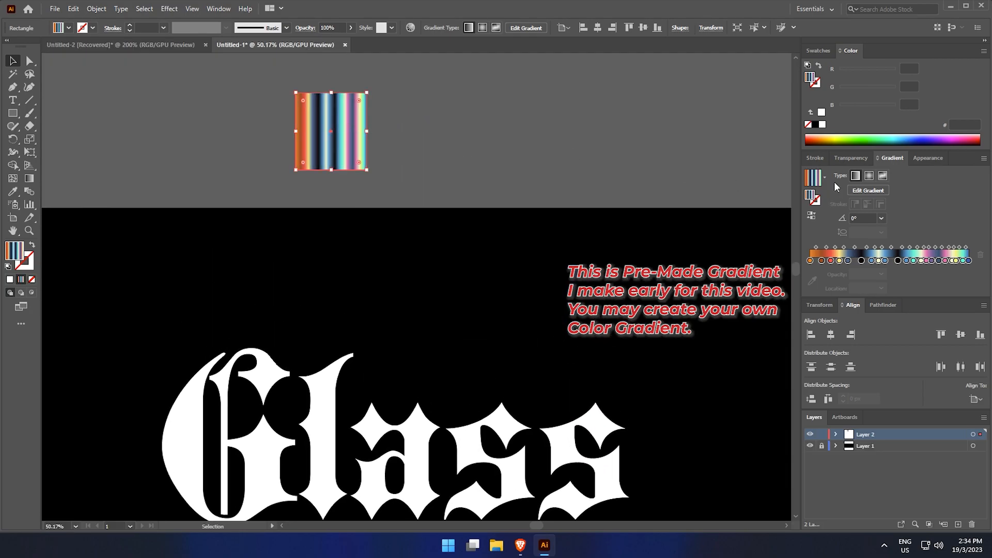
{"action": "left_click_drag", "start_coordinate": [635, 202], "coordinate": [649, 195]}
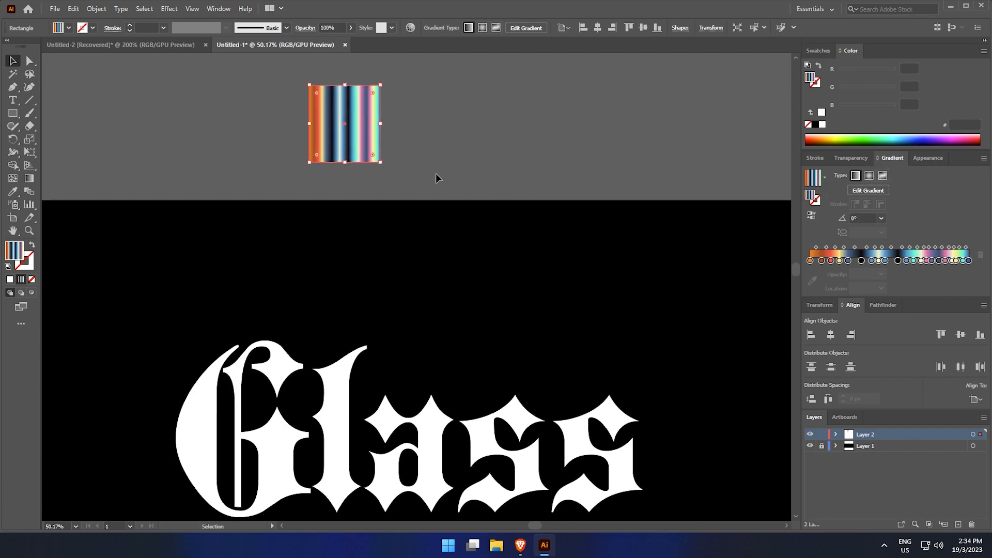
Adjust the colour of a pink stop in the rectangle's gradient
{"action": "left_click", "coordinate": [817, 51]}
{"action": "left_click", "coordinate": [671, 127]}
{"action": "left_click", "coordinate": [372, 114]}
{"action": "left_click", "coordinate": [925, 260]}
{"action": "double_click", "coordinate": [925, 260]}
{"action": "left_click_drag", "start_coordinate": [903, 320], "coordinate": [895, 321]}
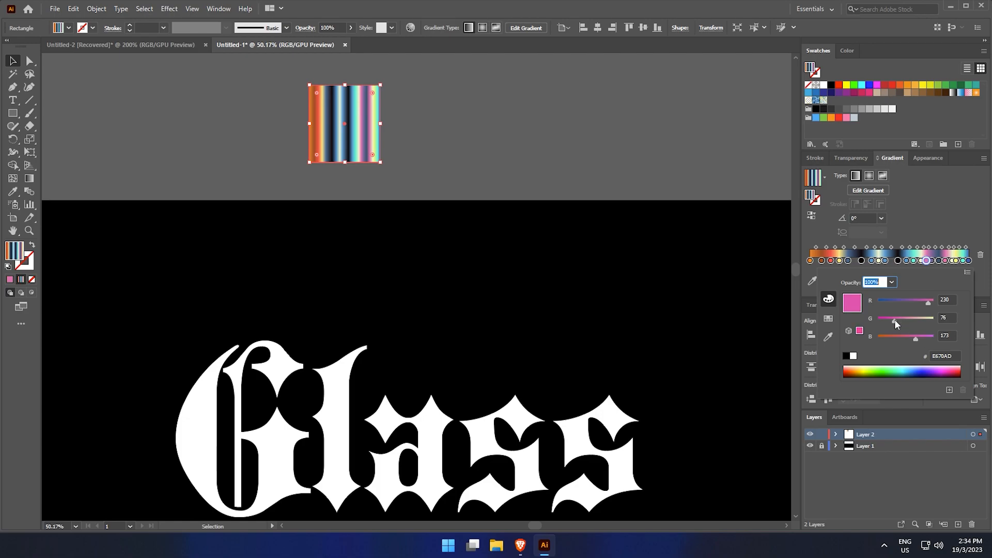
{"action": "left_click", "coordinate": [945, 355]}
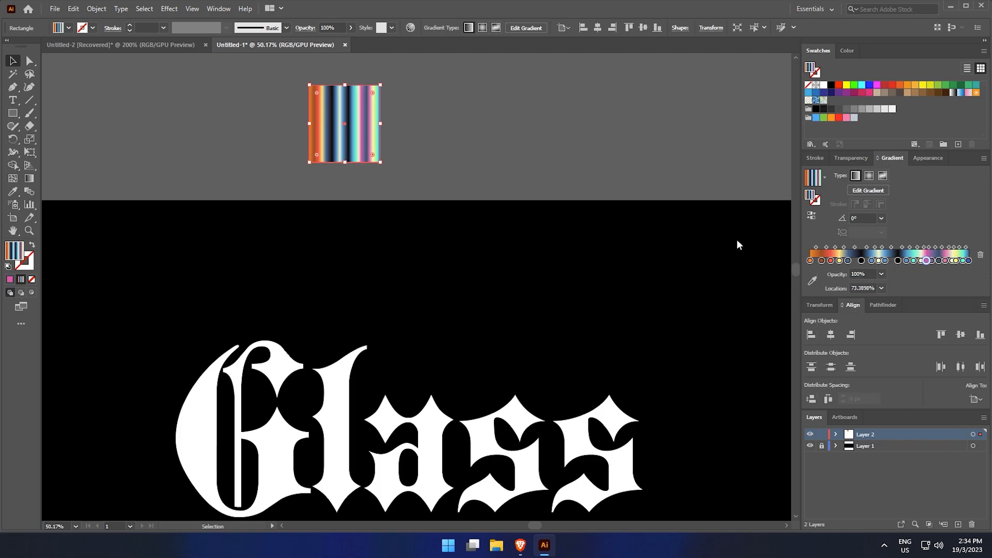
{"action": "left_click", "coordinate": [945, 261]}
{"action": "double_click", "coordinate": [946, 261]}
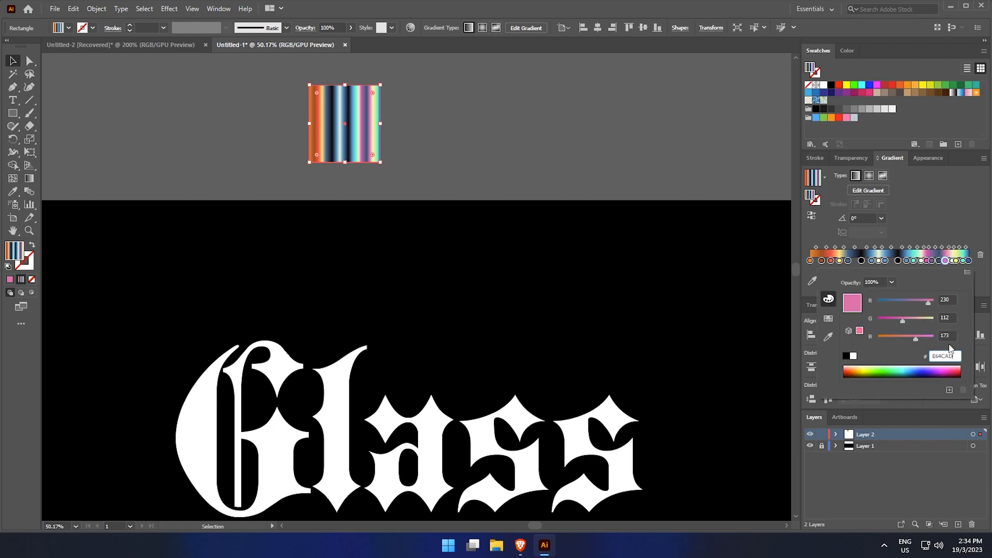
Save the rectangle's gradient as a new gradient swatch
{"action": "left_click", "coordinate": [521, 212]}
{"action": "left_click", "coordinate": [350, 144]}
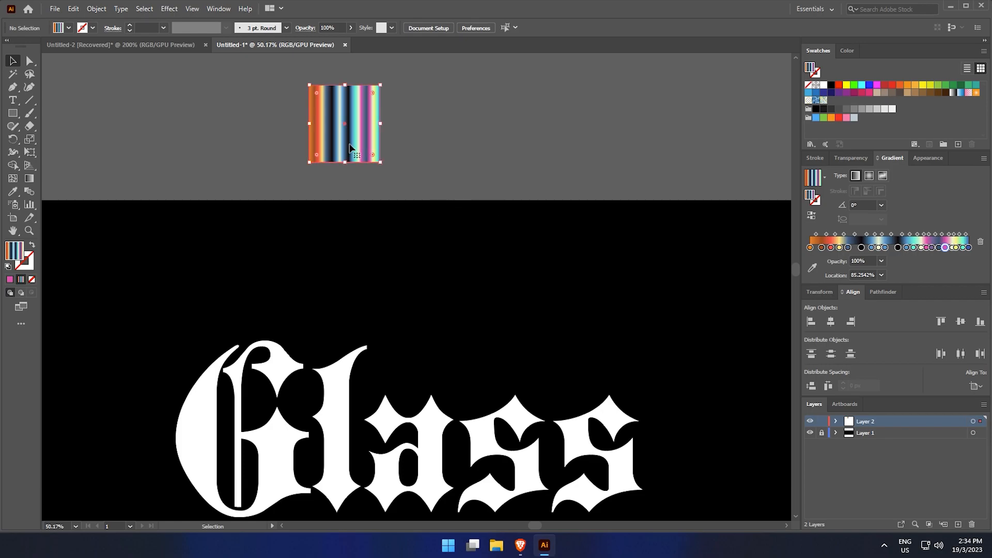
{"action": "left_click", "coordinate": [957, 144]}
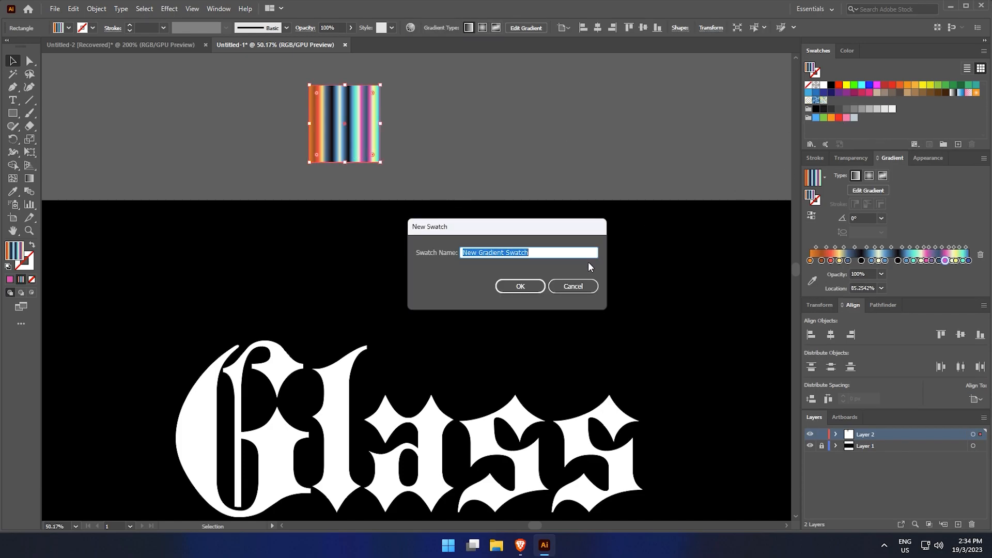
{"action": "left_click", "coordinate": [530, 287]}
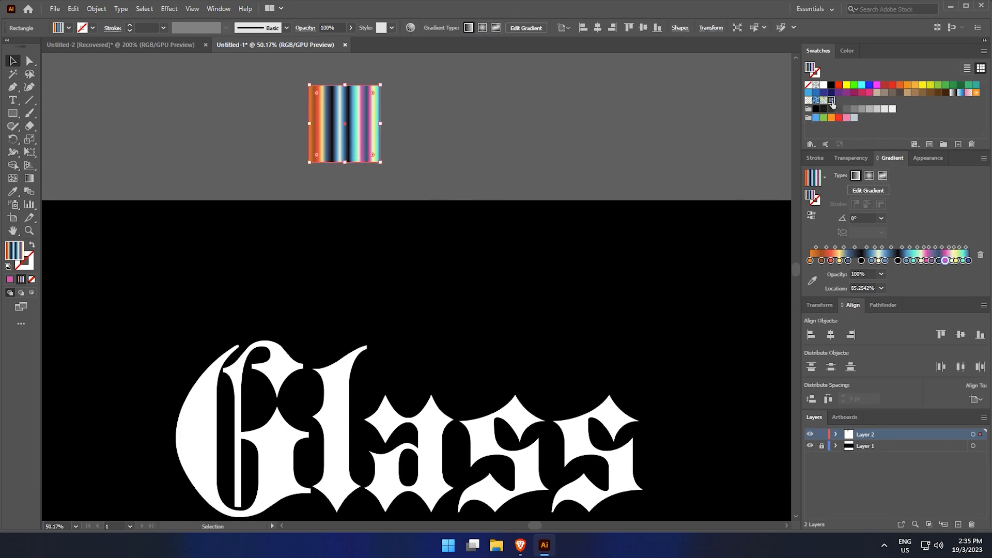
Delete the gradient rectangle
{"action": "key", "text": "space"}
{"action": "key", "text": "Delete"}
{"action": "scroll", "coordinate": [321, 288], "scroll_direction": "down", "scroll_amount": 2}
Remove the text's fill and add a new appearance fill using the New Gradient Swatch
{"action": "left_click", "coordinate": [292, 304]}
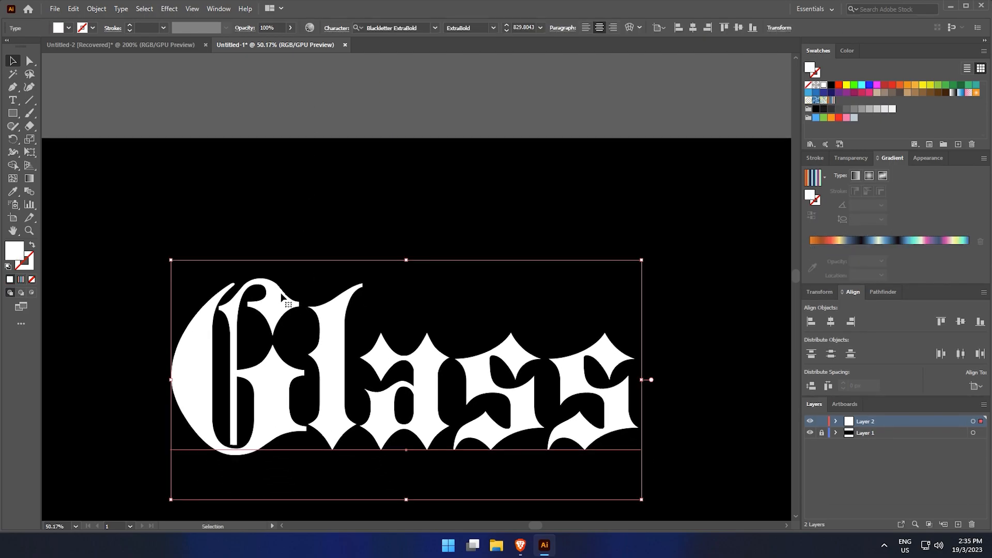
{"action": "left_click", "coordinate": [32, 278]}
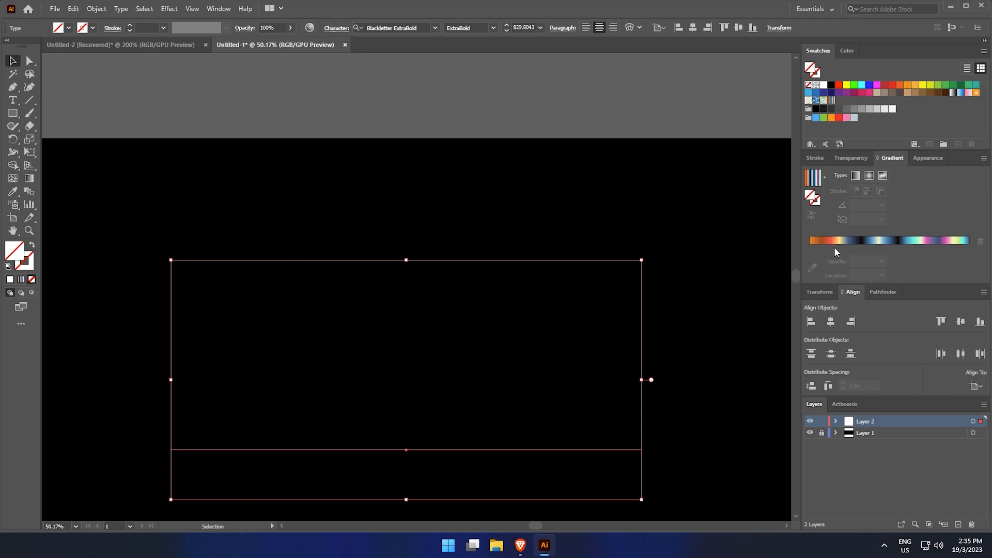
{"action": "left_click", "coordinate": [921, 160]}
{"action": "left_click", "coordinate": [825, 278]}
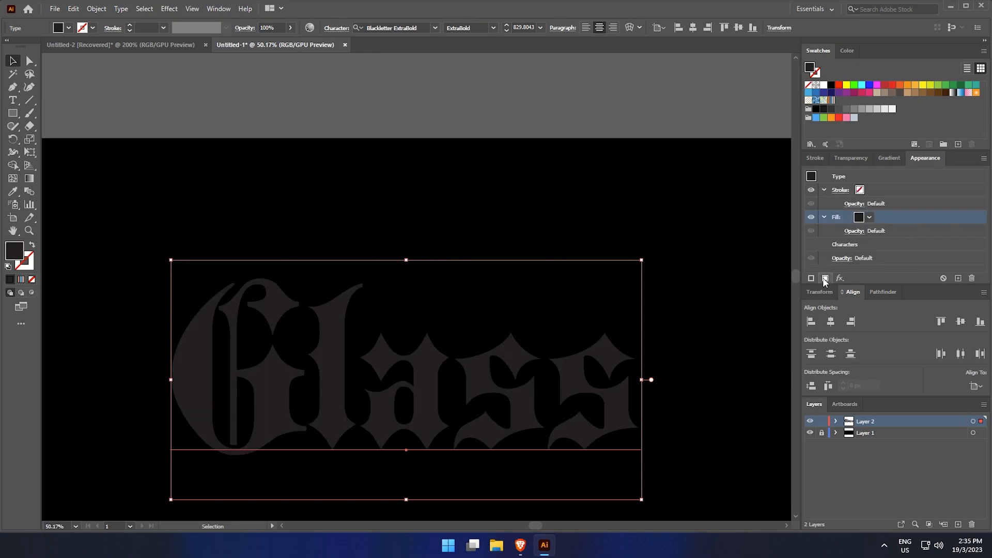
{"action": "left_click", "coordinate": [870, 217]}
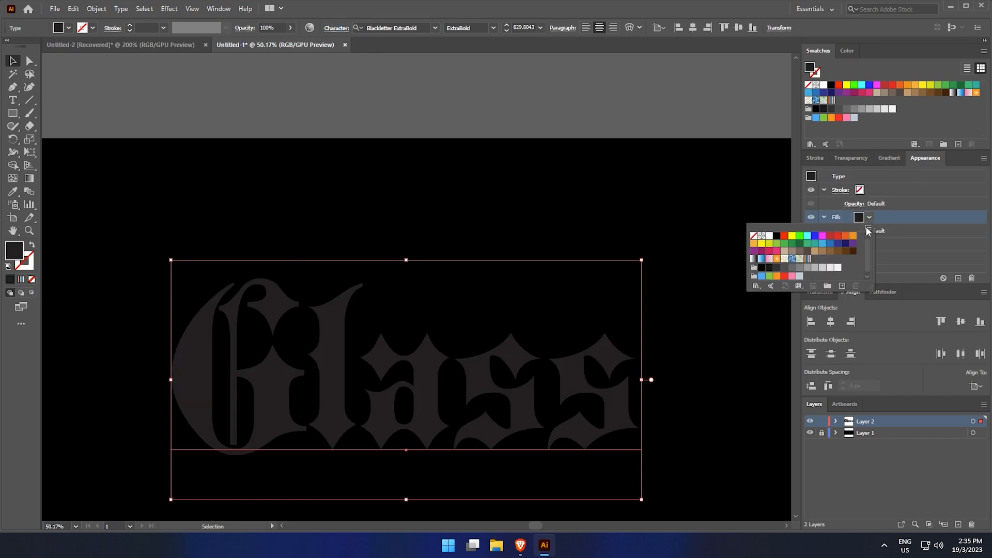
{"action": "left_click", "coordinate": [807, 259]}
{"action": "scroll", "coordinate": [640, 217], "scroll_direction": "down", "scroll_amount": 3}
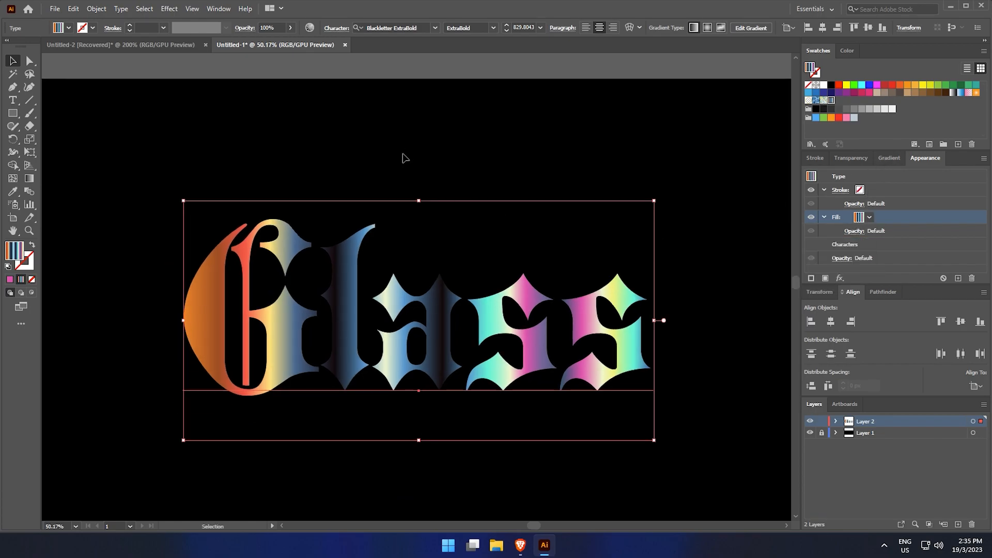
Redraw the text's gradient diagonally from upper left to lower right with the Gradient tool
{"action": "key", "text": "g"}
{"action": "scroll", "coordinate": [387, 127], "scroll_direction": "down", "scroll_amount": 1}
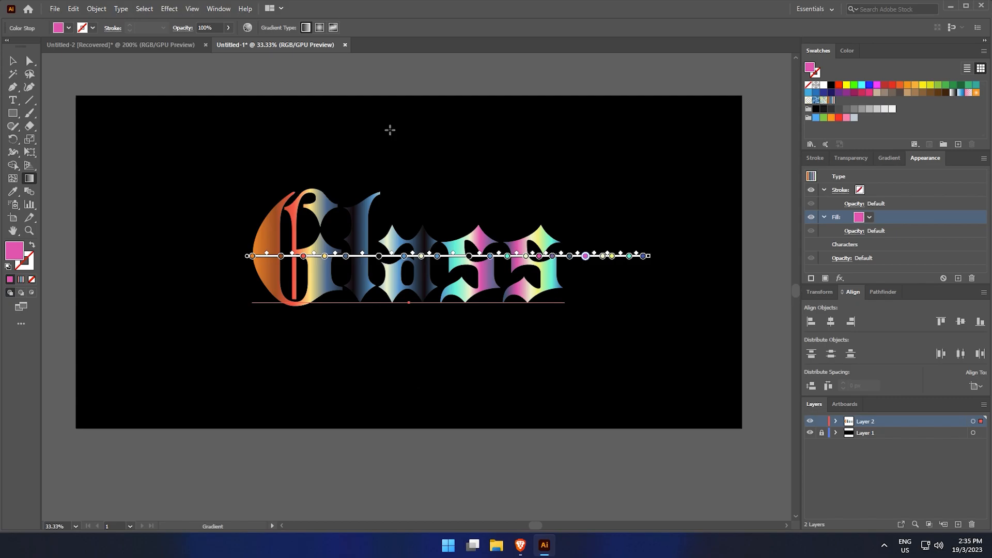
{"action": "left_click_drag", "start_coordinate": [386, 127], "coordinate": [384, 168]}
{"action": "mouse_move", "coordinate": [356, 132]}
{"action": "left_mouse_down"}
{"action": "mouse_move", "coordinate": [454, 329]}
{"action": "mouse_move", "coordinate": [520, 410]}
{"action": "left_mouse_up"}
{"action": "left_click_drag", "start_coordinate": [379, 127], "coordinate": [541, 408]}
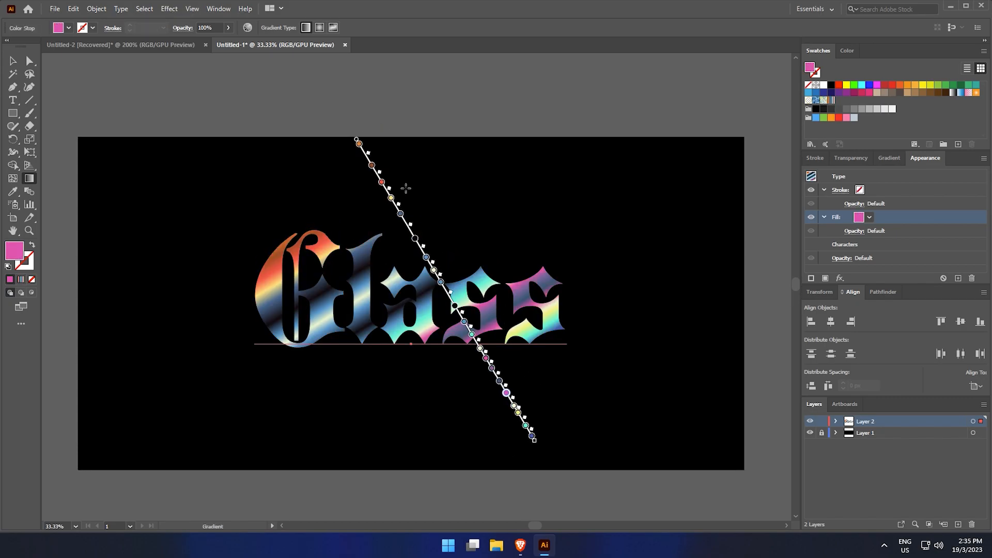
{"action": "mouse_move", "coordinate": [338, 100]}
{"action": "left_mouse_down"}
{"action": "mouse_move", "coordinate": [509, 376]}
{"action": "mouse_move", "coordinate": [530, 439]}
{"action": "left_mouse_up"}
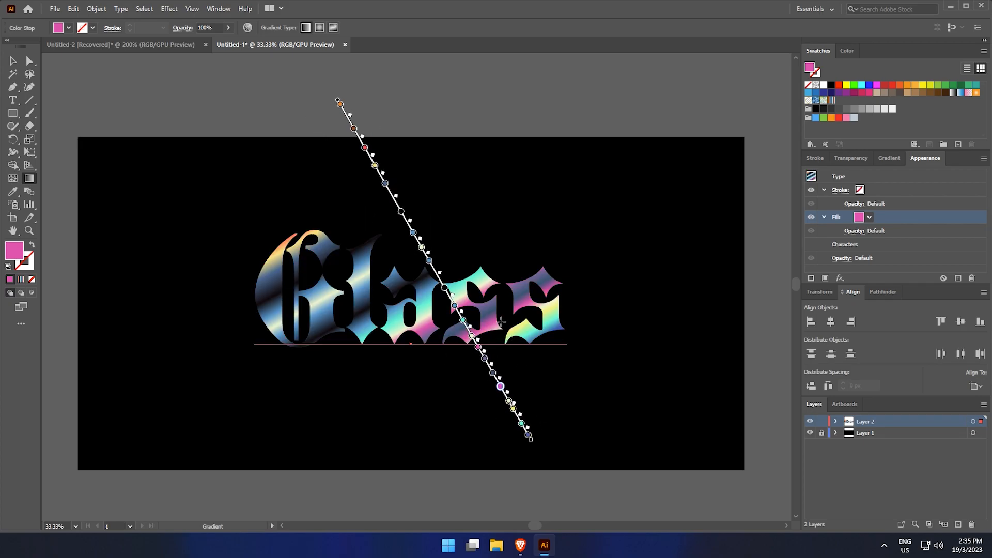
{"action": "mouse_move", "coordinate": [370, 146]}
{"action": "left_mouse_down"}
{"action": "mouse_move", "coordinate": [513, 372]}
{"action": "mouse_move", "coordinate": [517, 424]}
{"action": "left_mouse_up"}
{"action": "left_click_drag", "start_coordinate": [376, 140], "coordinate": [512, 430]}
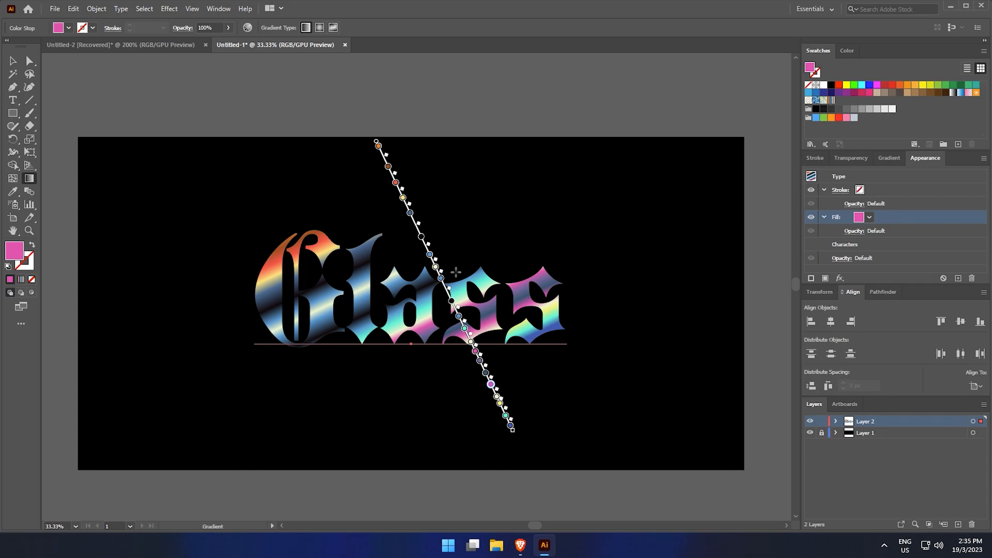
{"action": "key", "text": "v"}
{"action": "left_click", "coordinate": [491, 170]}
{"action": "key", "text": "z"}
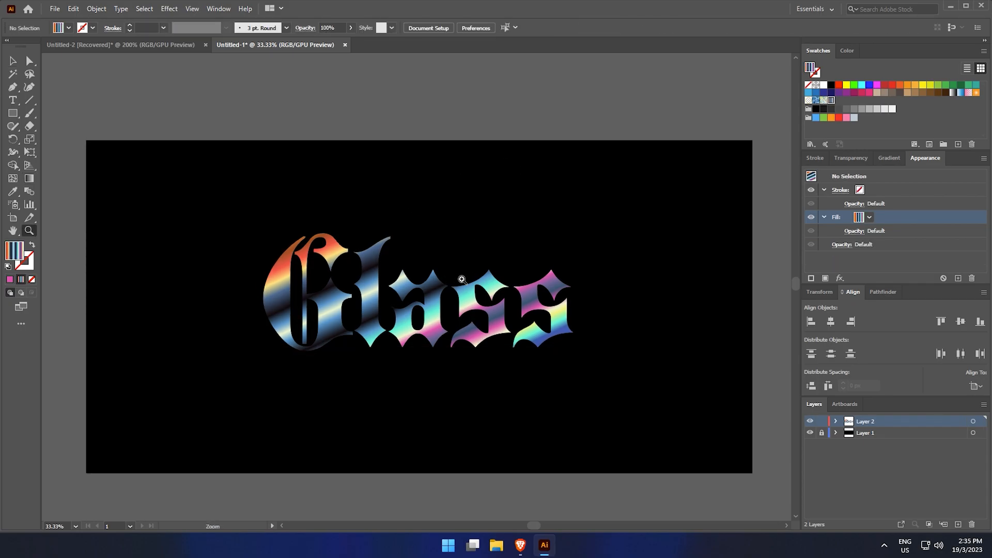
{"action": "left_click", "coordinate": [457, 279]}
{"action": "key", "text": "v"}
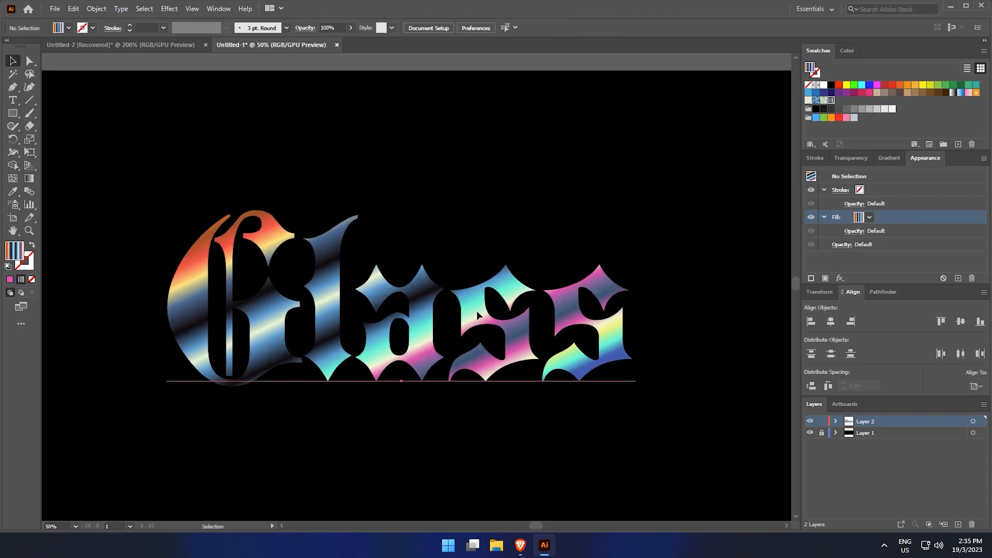
Select the text and add a new stroke below the fill, coloured with the new gradient swatch
{"action": "left_click", "coordinate": [476, 311]}
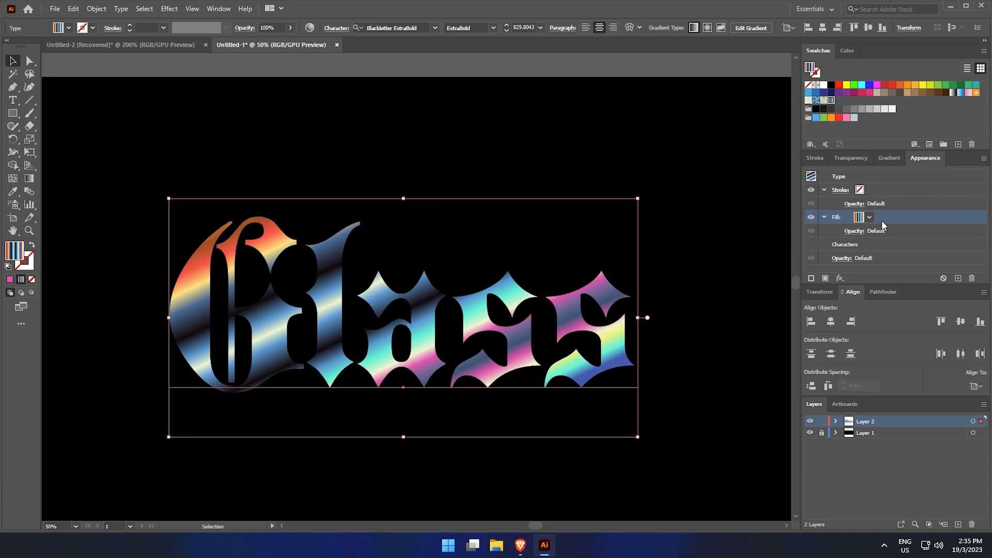
{"action": "left_click", "coordinate": [848, 293]}
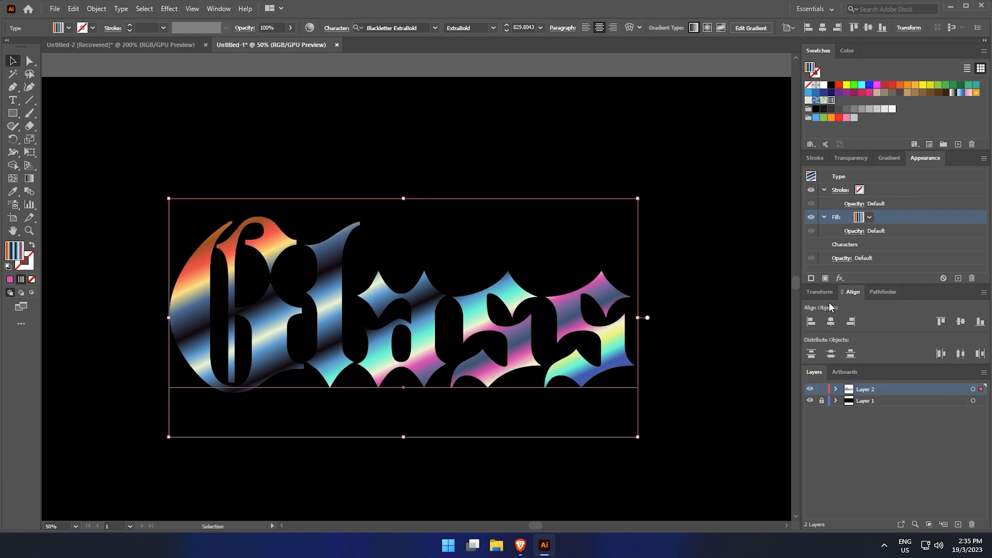
{"action": "left_click", "coordinate": [850, 293]}
{"action": "left_click_drag", "start_coordinate": [880, 287], "coordinate": [873, 424]}
{"action": "left_click", "coordinate": [824, 217]}
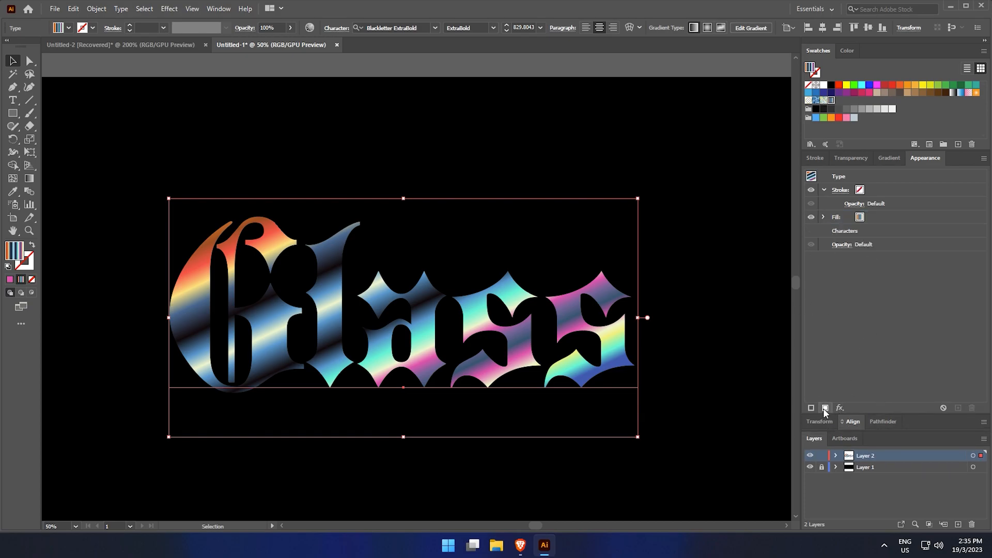
{"action": "left_click", "coordinate": [811, 408]}
{"action": "left_click_drag", "start_coordinate": [913, 195], "coordinate": [921, 237]}
{"action": "left_click", "coordinate": [867, 233]}
{"action": "left_click", "coordinate": [869, 230]}
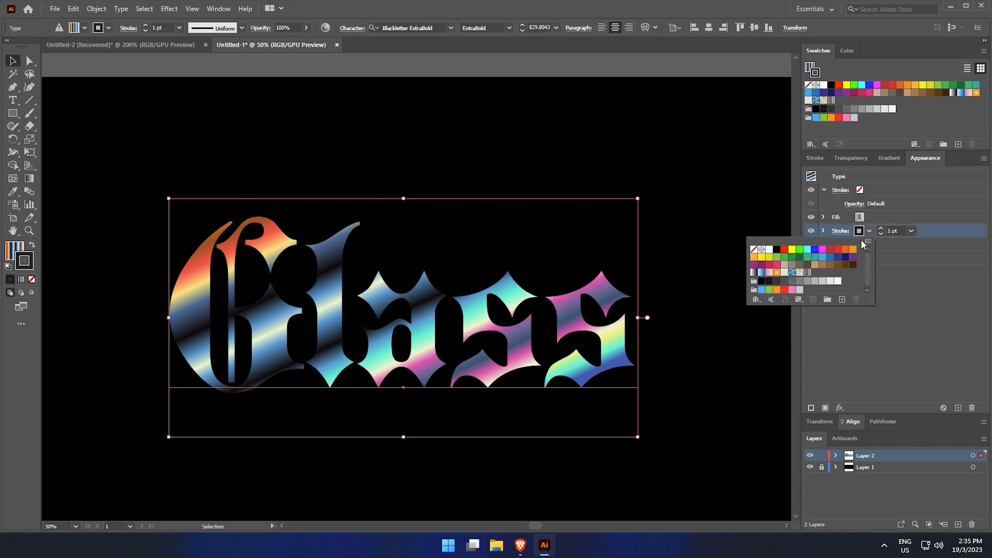
{"action": "left_click", "coordinate": [808, 274]}
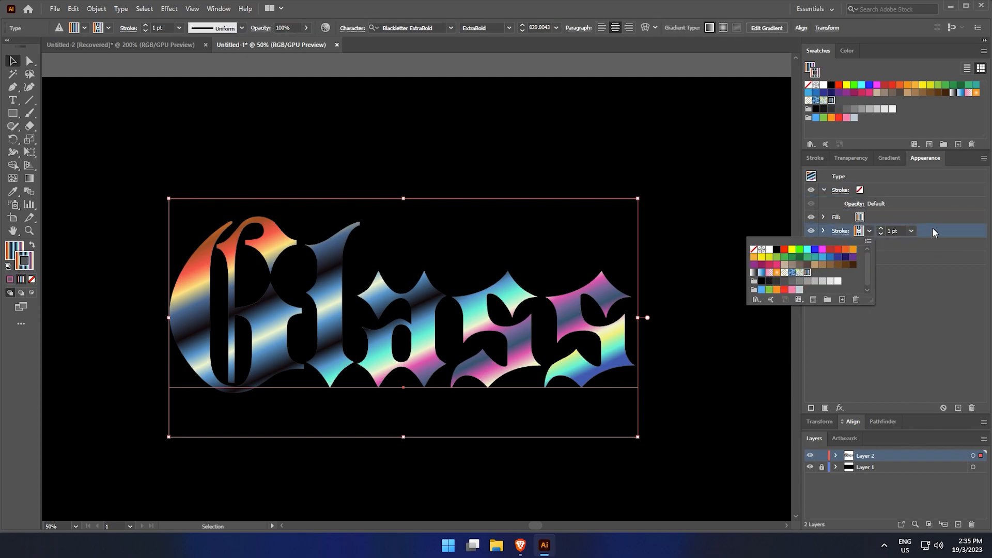
Apply a Transform effect to that stroke, moving it 2 px horizontally and 3 px vertically
{"action": "left_click", "coordinate": [824, 234]}
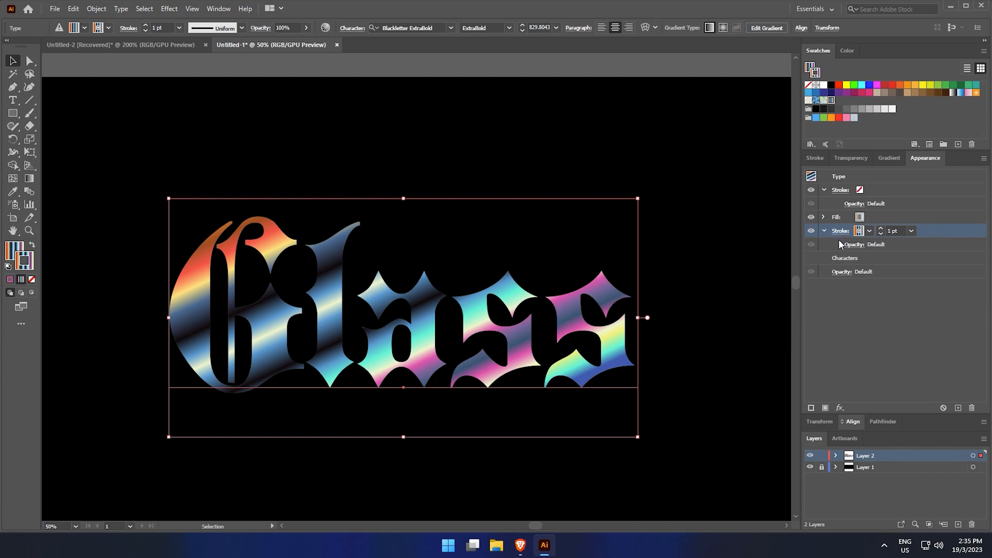
{"action": "left_click", "coordinate": [840, 408]}
{"action": "mouse_move", "coordinate": [878, 186]}
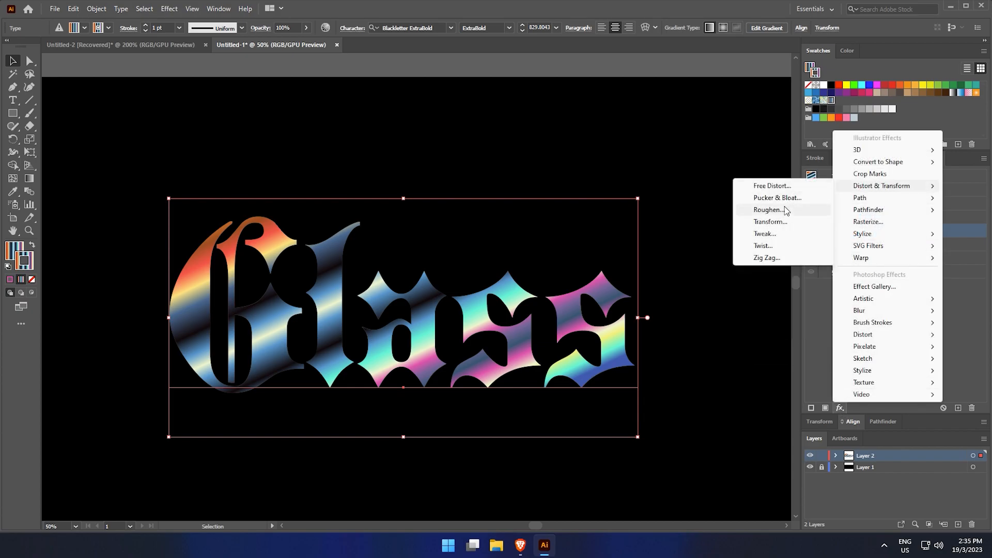
{"action": "left_click", "coordinate": [783, 223]}
{"action": "left_click", "coordinate": [855, 144]}
{"action": "double_click", "coordinate": [855, 144]}
{"action": "left_click", "coordinate": [861, 159]}
{"action": "key", "text": "Up"}
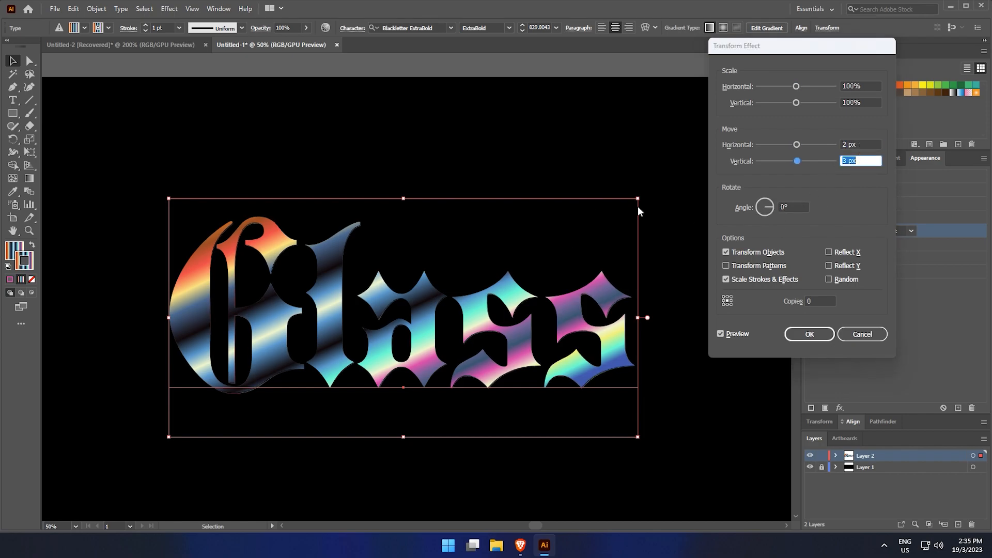
{"action": "left_click", "coordinate": [809, 333]}
Edit the stroke's Transform effect to move it -2 px horizontally and -2 px vertically
{"action": "scroll", "coordinate": [495, 284], "scroll_direction": "up", "scroll_amount": 3}
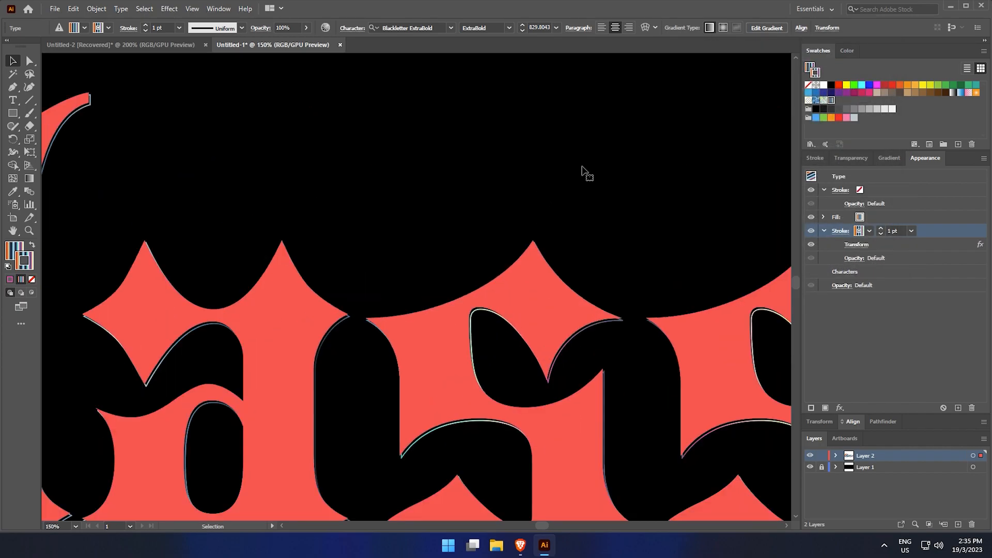
{"action": "left_click_drag", "start_coordinate": [581, 173], "coordinate": [562, 211]}
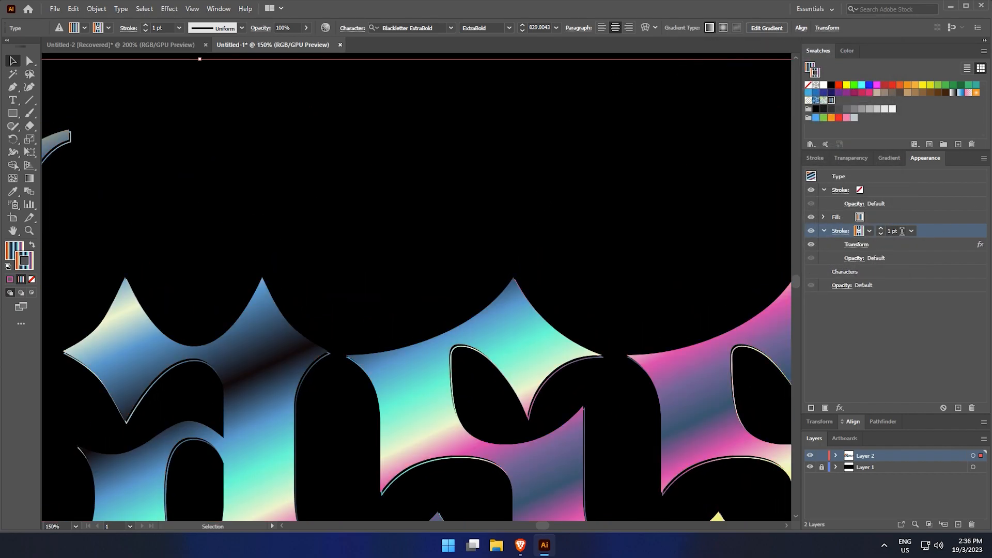
{"action": "left_click", "coordinate": [840, 231]}
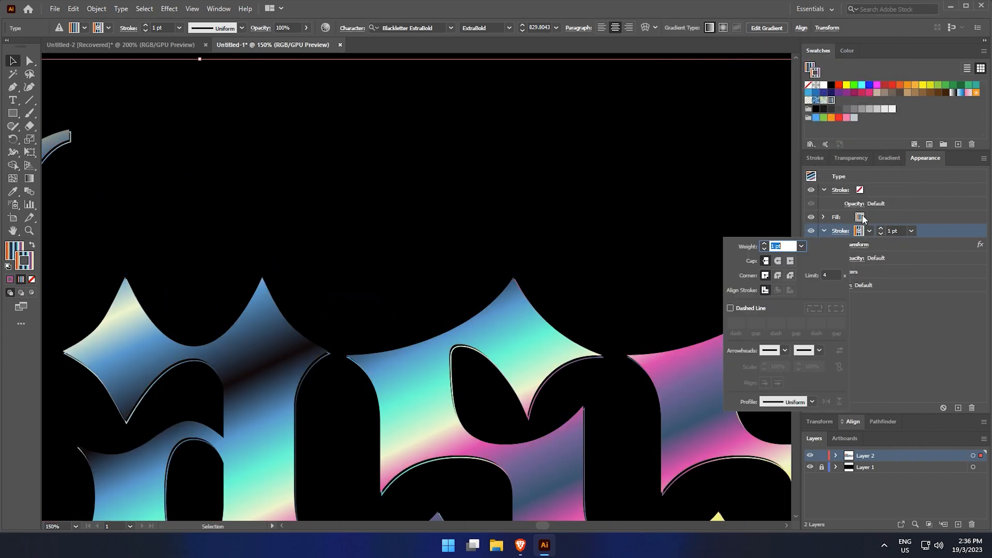
{"action": "left_click", "coordinate": [953, 258]}
{"action": "left_click", "coordinate": [859, 244]}
{"action": "left_click", "coordinate": [860, 144]}
{"action": "key", "text": "Down"}
{"action": "key", "text": "Down"}
{"action": "key", "text": "Down"}
{"action": "key", "text": "Down"}
{"action": "key", "text": "Up"}
{"action": "left_click", "coordinate": [868, 160]}
{"action": "key", "text": "Down"}
{"action": "key", "text": "Down"}
{"action": "key", "text": "Down"}
{"action": "key", "text": "Down"}
{"action": "key", "text": "Down"}
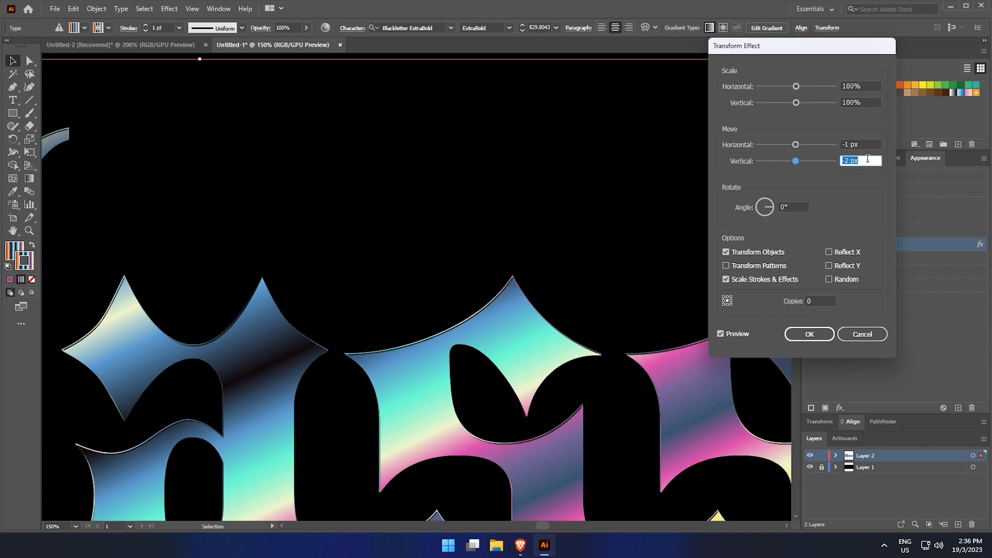
{"action": "left_click", "coordinate": [868, 145]}
{"action": "key", "text": "Down"}
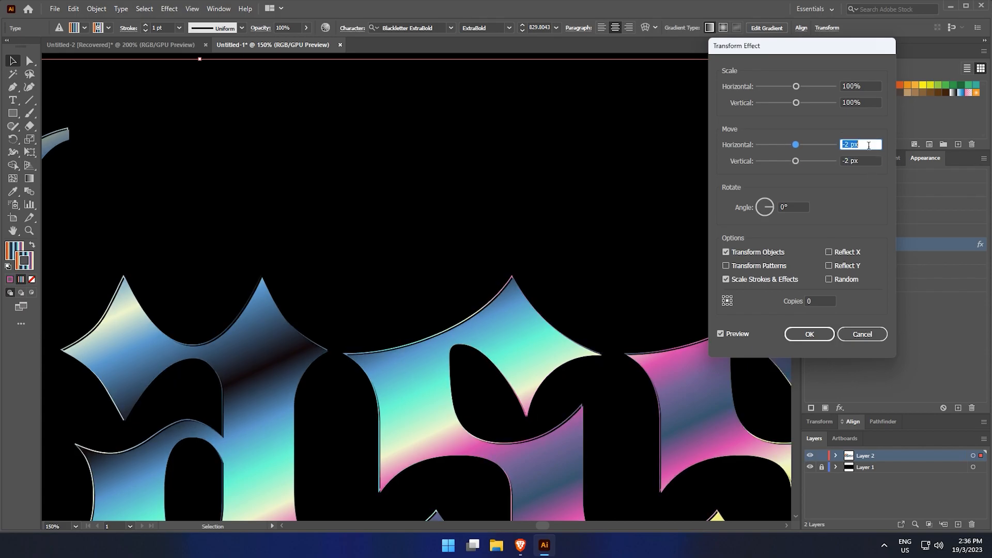
{"action": "left_click", "coordinate": [870, 162]}
{"action": "key", "text": "Up"}
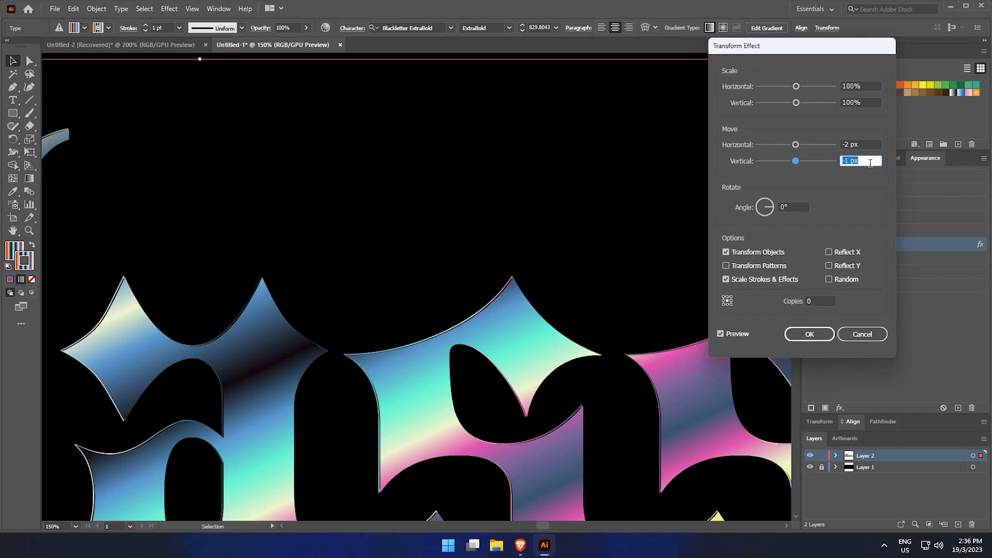
{"action": "key", "text": "Down"}
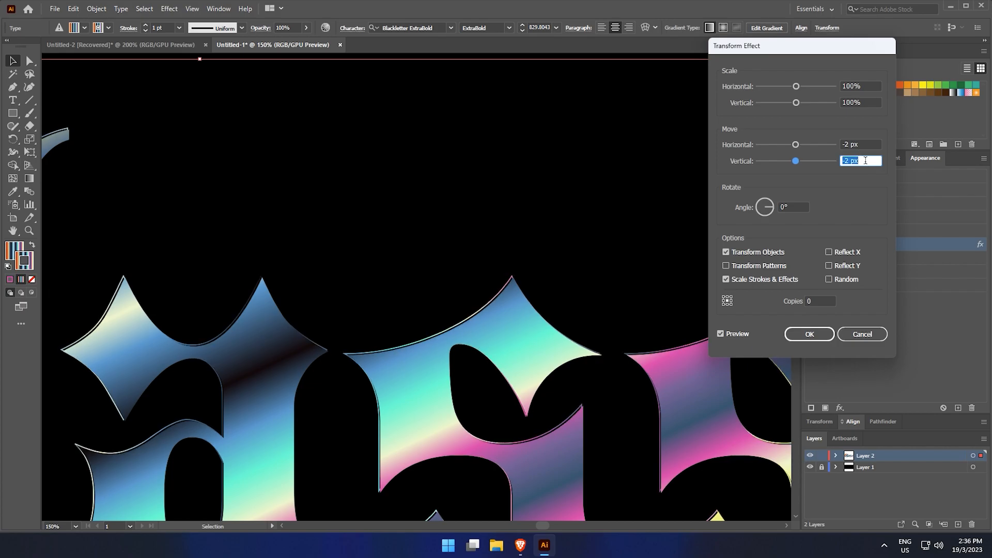
{"action": "left_click", "coordinate": [818, 335]}
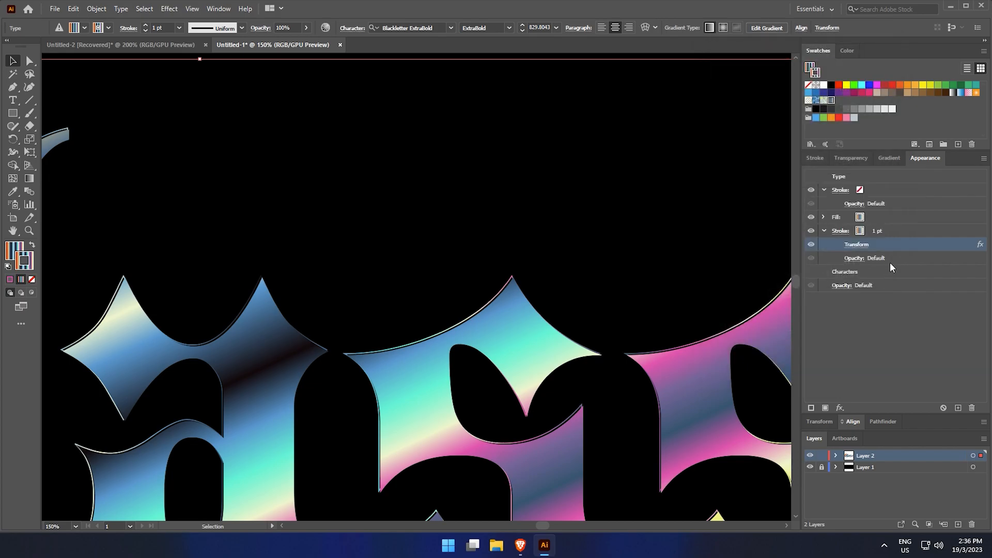
Add a second gradient stroke and place it below the first stroke
{"action": "left_click", "coordinate": [823, 230]}
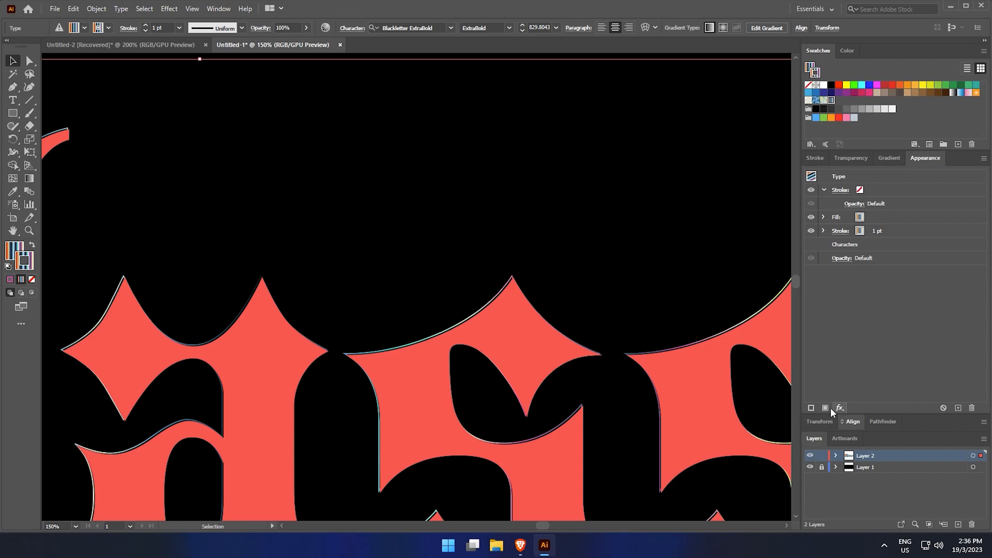
{"action": "left_click", "coordinate": [810, 408]}
{"action": "left_click_drag", "start_coordinate": [919, 197], "coordinate": [912, 251]}
{"action": "left_click", "coordinate": [824, 244]}
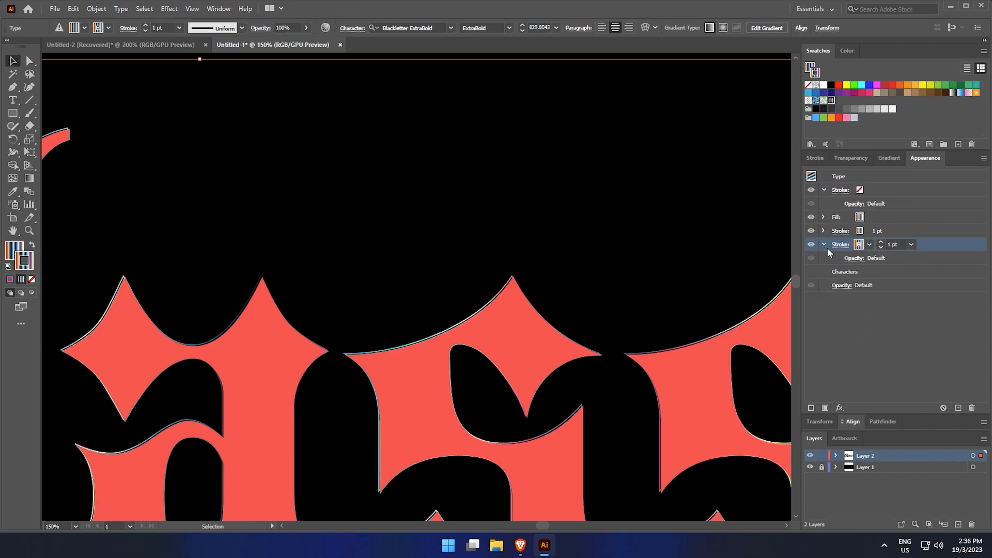
{"action": "left_click", "coordinate": [840, 408]}
{"action": "left_click", "coordinate": [742, 212]}
{"action": "left_click_drag", "start_coordinate": [741, 108], "coordinate": [727, 127]}
Apply a Transform effect to the second stroke, moving it 2 px horizontally and 2 px vertically
{"action": "scroll", "coordinate": [713, 128], "scroll_direction": "down", "scroll_amount": 1}
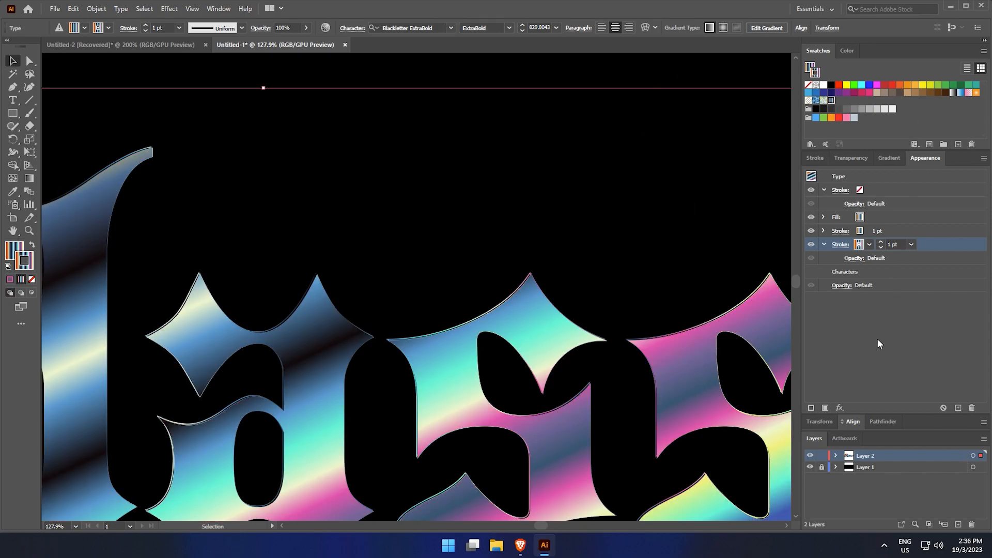
{"action": "left_click", "coordinate": [845, 410]}
{"action": "mouse_move", "coordinate": [880, 186]}
{"action": "left_click", "coordinate": [796, 221]}
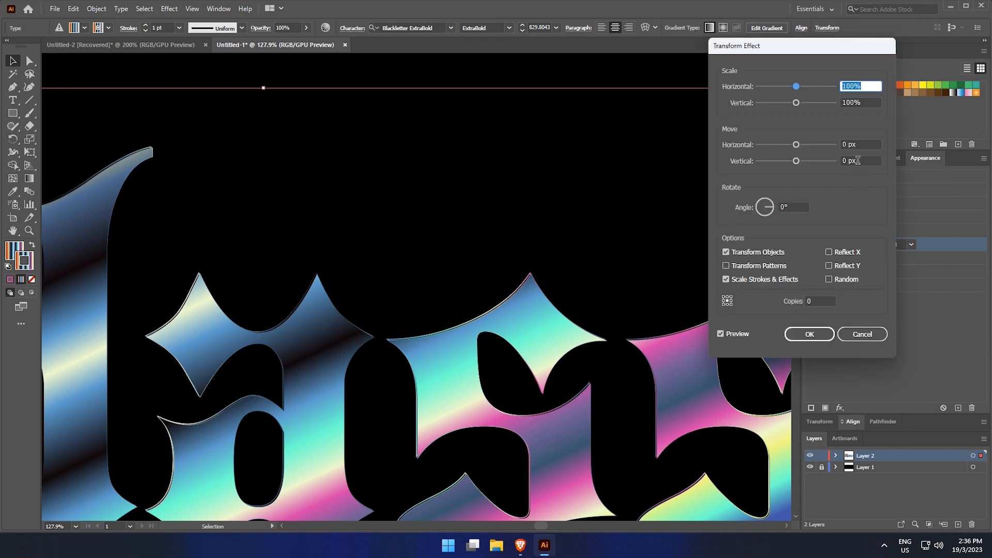
{"action": "left_click", "coordinate": [857, 145]}
{"action": "key", "text": "Down"}
{"action": "key", "text": "Down"}
{"action": "key", "text": "Up"}
{"action": "key", "text": "Up"}
{"action": "key", "text": "Up"}
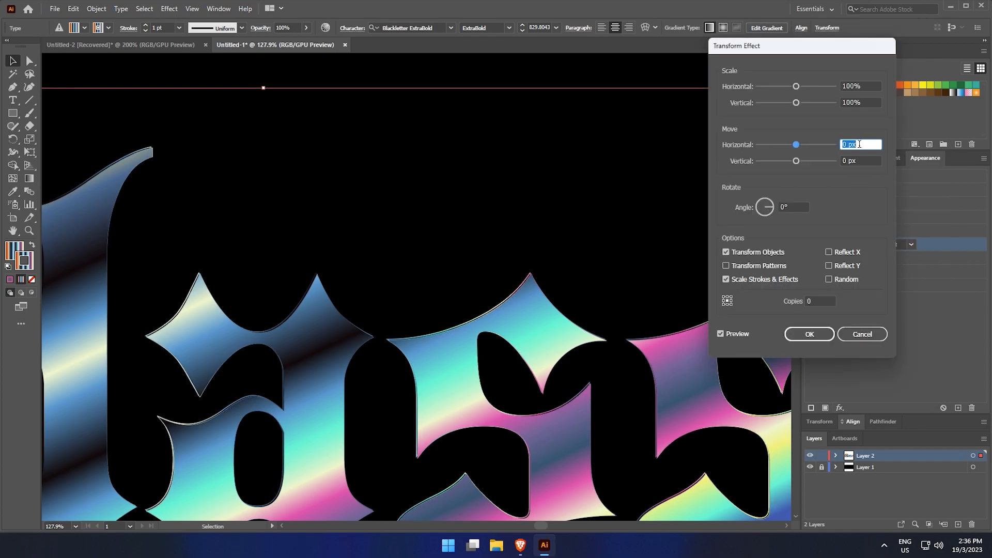
{"action": "key", "text": "Up"}
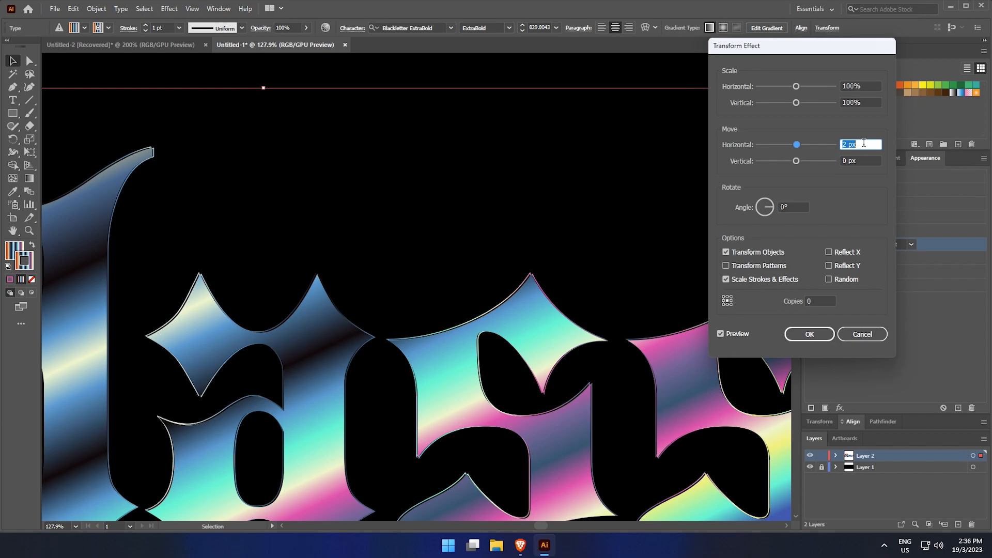
{"action": "left_click", "coordinate": [864, 156]}
{"action": "key", "text": "Up"}
{"action": "key", "text": "Up"}
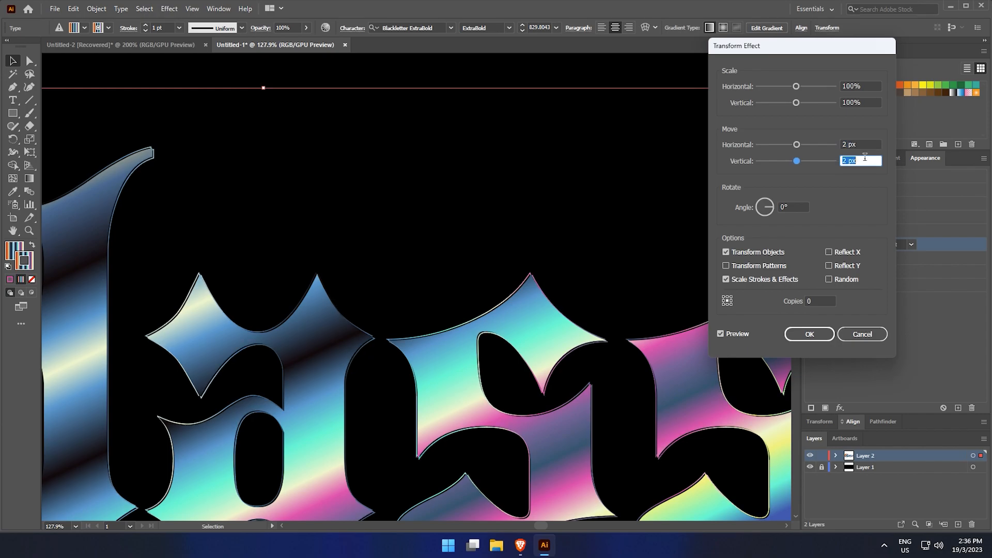
{"action": "left_click", "coordinate": [809, 333]}
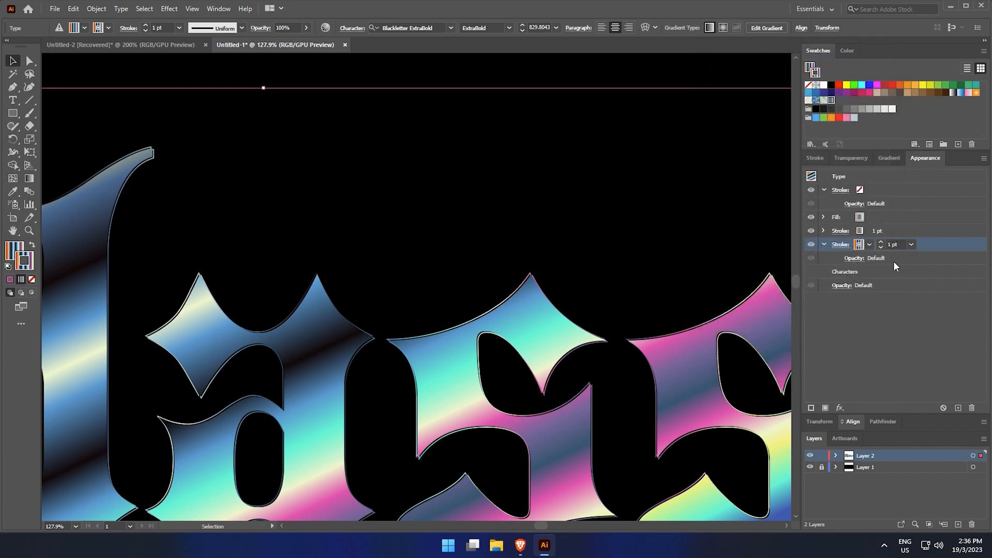
Set the weight of both gradient strokes to 1.5 pt
{"action": "type", "text": "1.5"}
{"action": "key", "text": "Return"}
{"action": "left_click", "coordinate": [896, 231]}
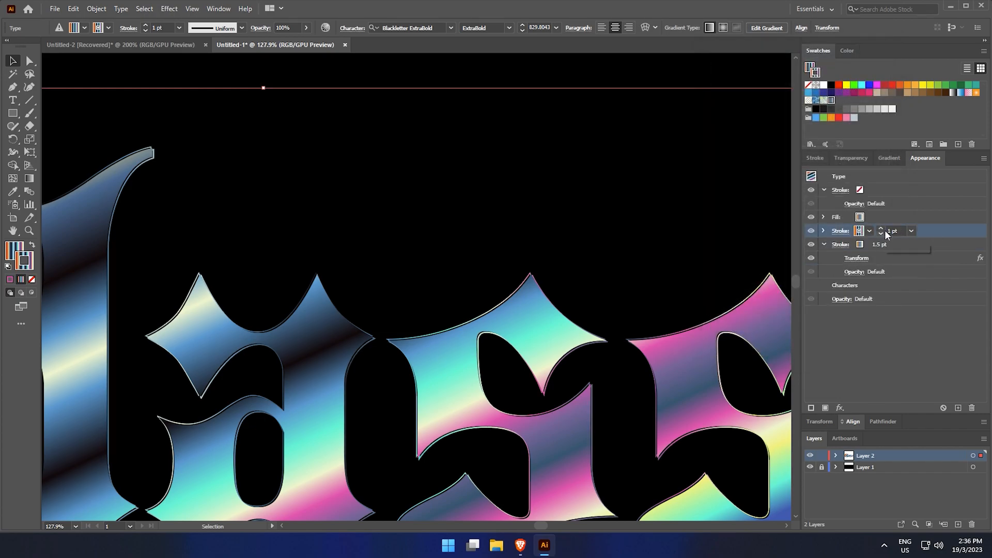
{"action": "key", "text": "Return"}
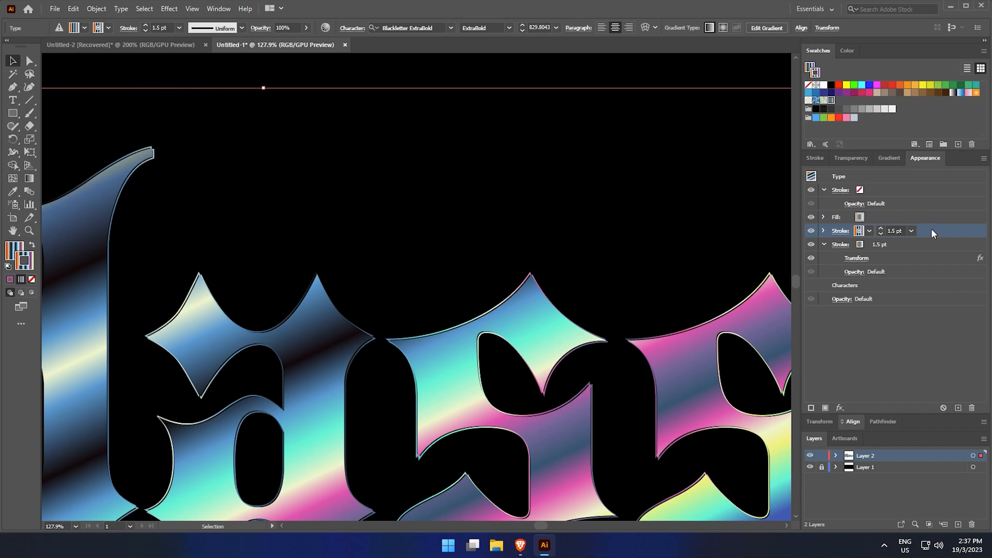
Select the gradient fill and duplicate it
{"action": "left_click", "coordinate": [823, 243]}
{"action": "left_click", "coordinate": [891, 191]}
{"action": "left_click", "coordinate": [824, 190]}
{"action": "left_click", "coordinate": [928, 207]}
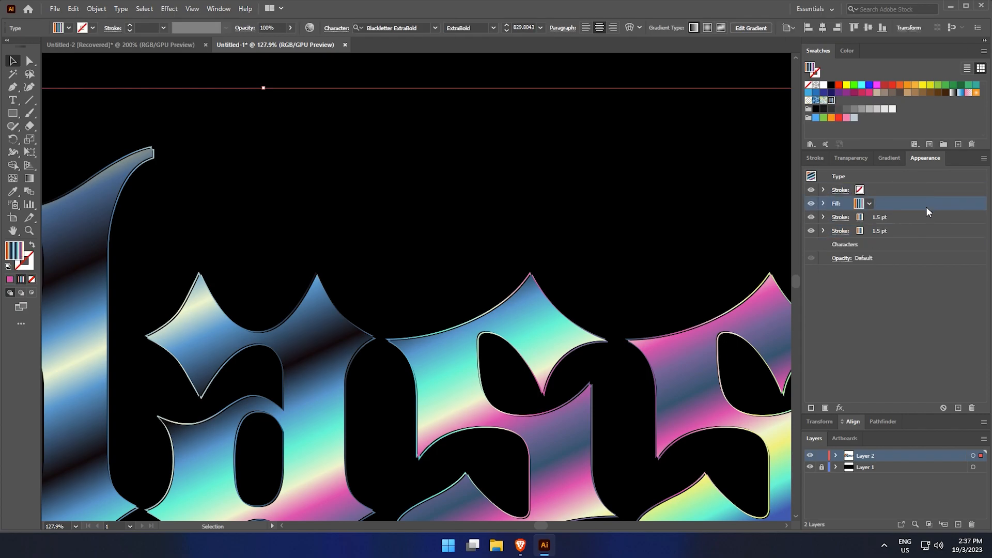
{"action": "left_click", "coordinate": [827, 410]}
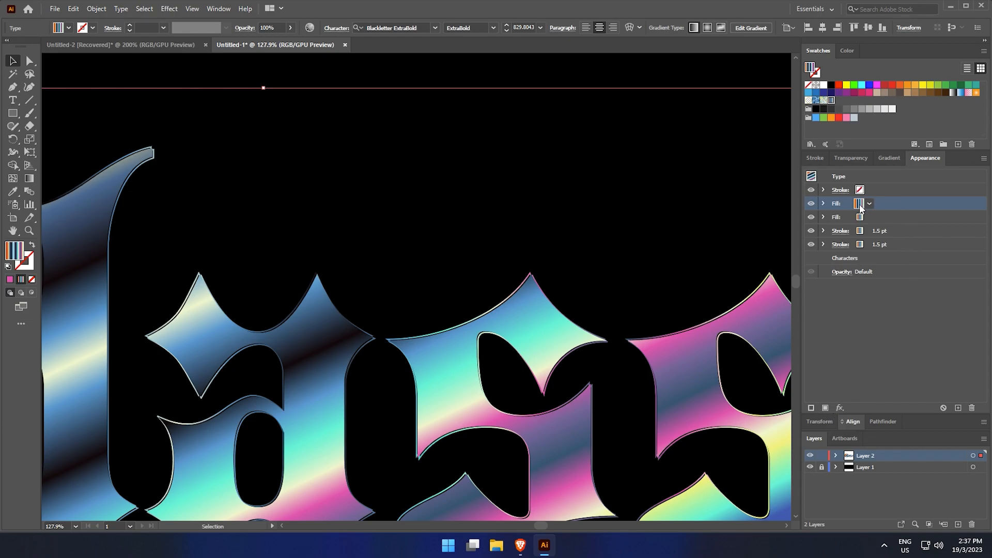
Apply the Chrome sketch effect from the Effect Gallery to the top gradient fill
{"action": "left_click", "coordinate": [840, 409]}
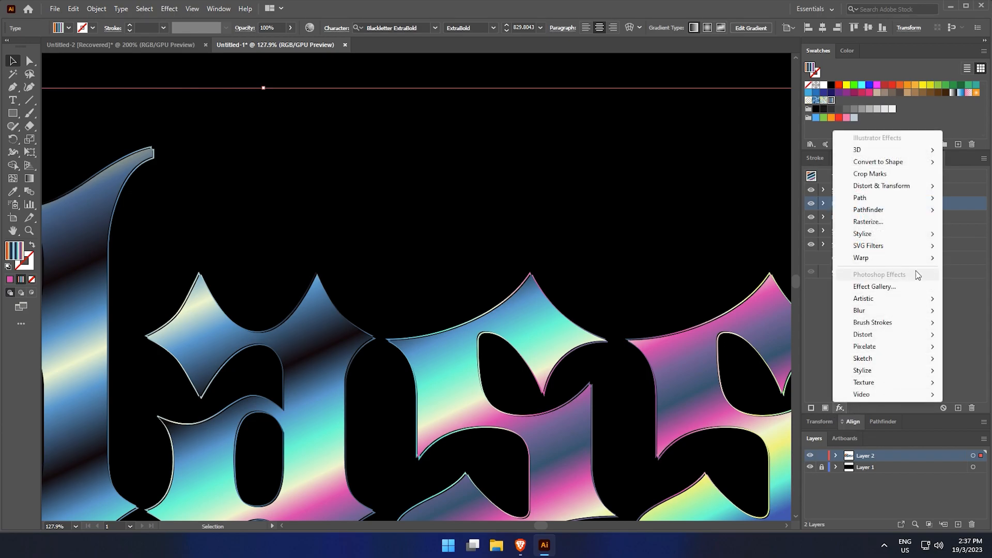
{"action": "mouse_move", "coordinate": [916, 248]}
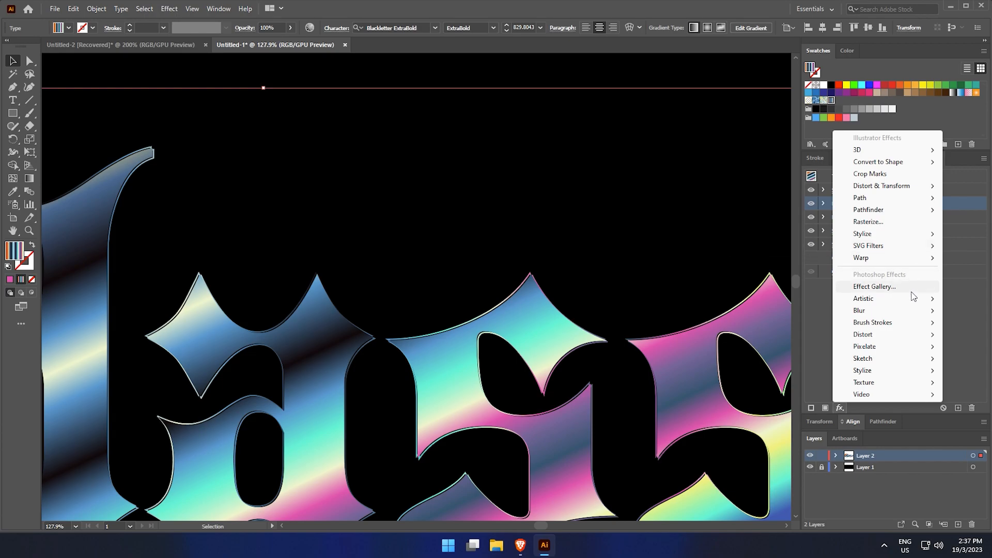
{"action": "left_click", "coordinate": [913, 286]}
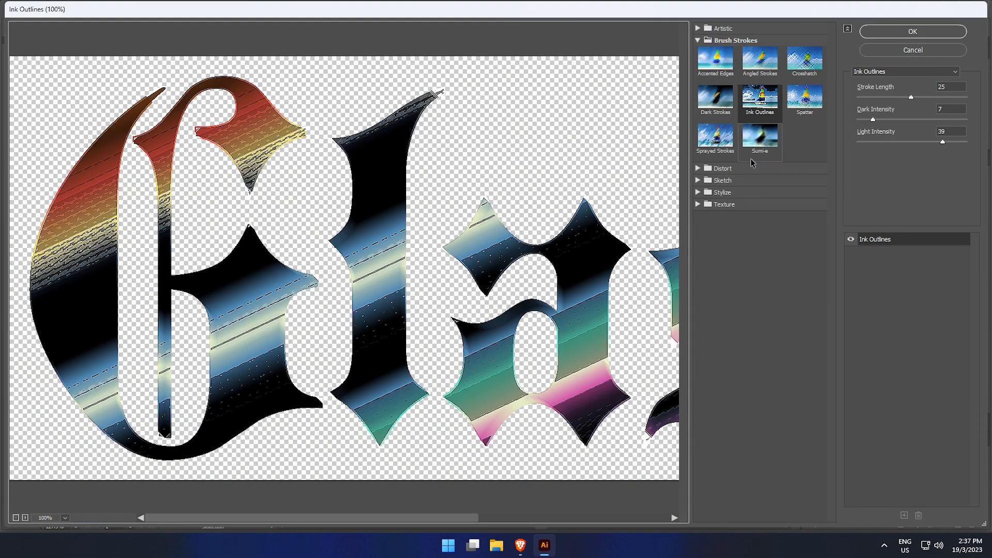
{"action": "left_click", "coordinate": [698, 168]}
{"action": "left_click", "coordinate": [697, 219]}
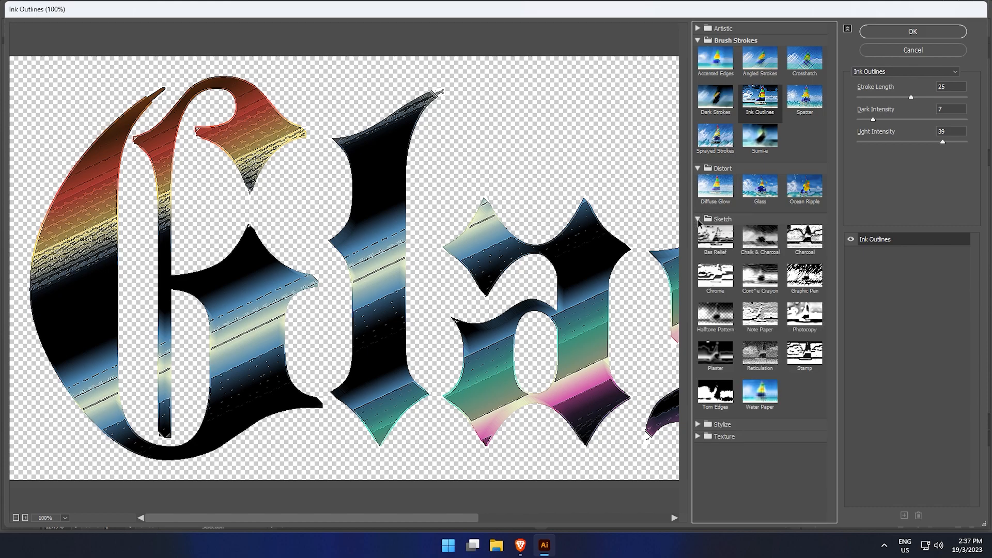
{"action": "left_click", "coordinate": [715, 276]}
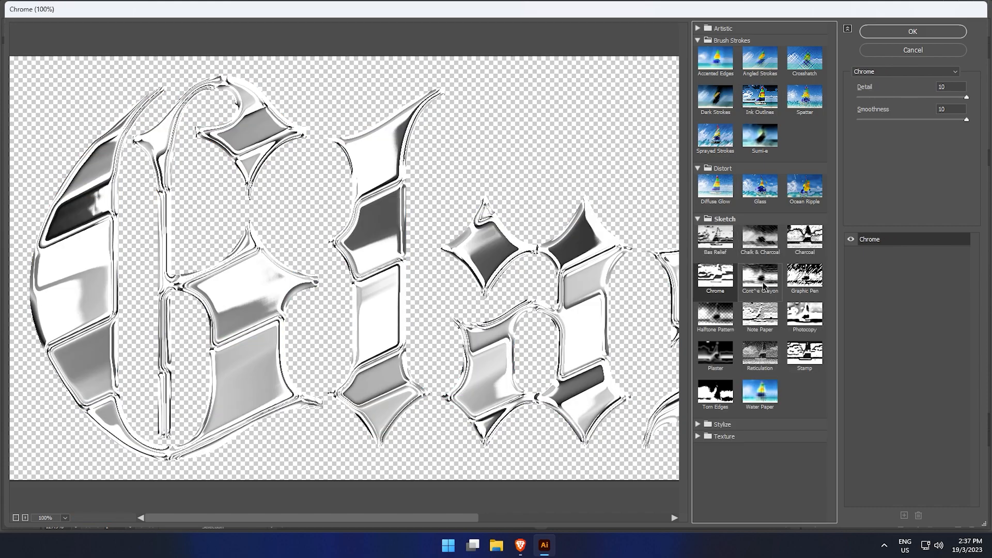
{"action": "left_click", "coordinate": [912, 31]}
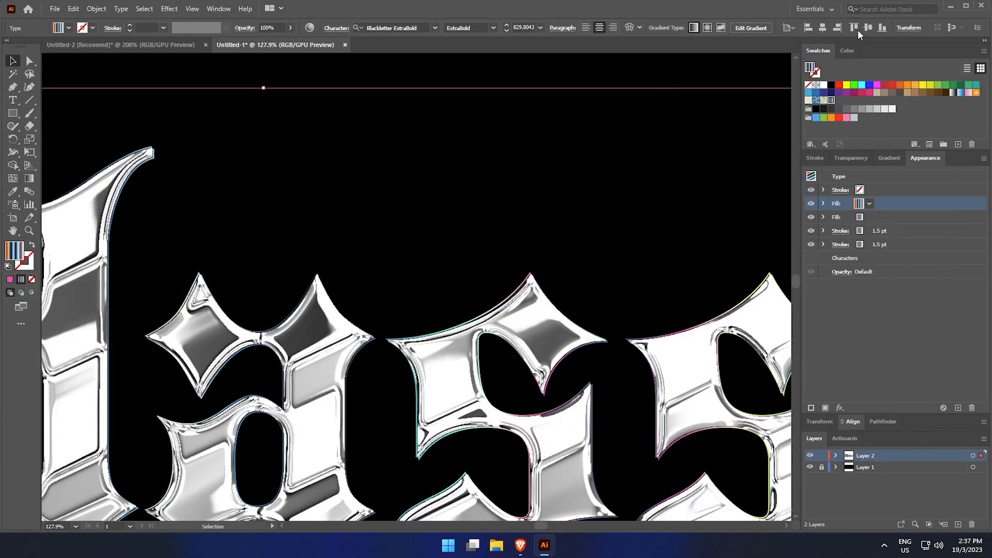
Set the blending mode of the Chrome-effect fill to Overlay
{"action": "left_click", "coordinate": [823, 203]}
{"action": "left_click", "coordinate": [891, 203]}
{"action": "left_click", "coordinate": [896, 231]}
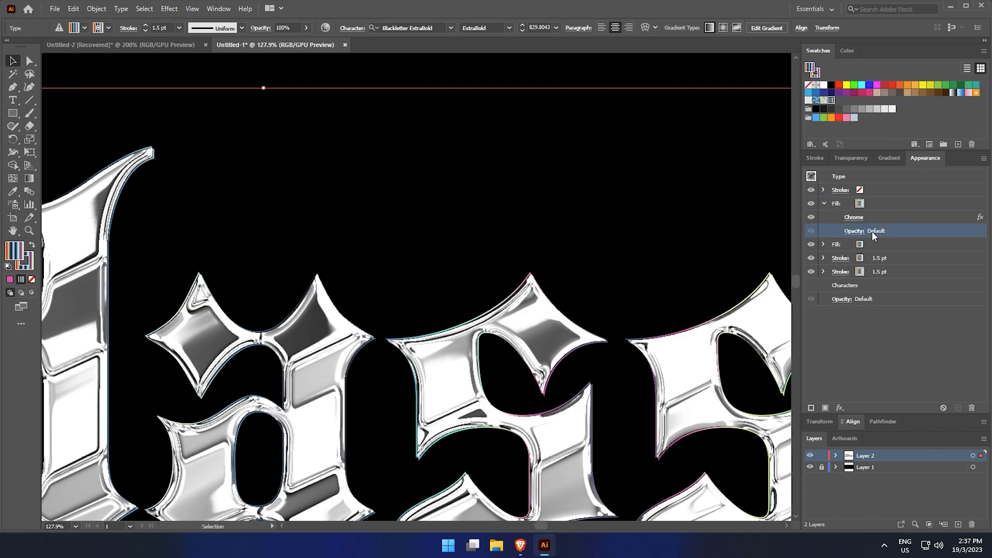
{"action": "left_click", "coordinate": [854, 232]}
{"action": "left_click", "coordinate": [779, 251]}
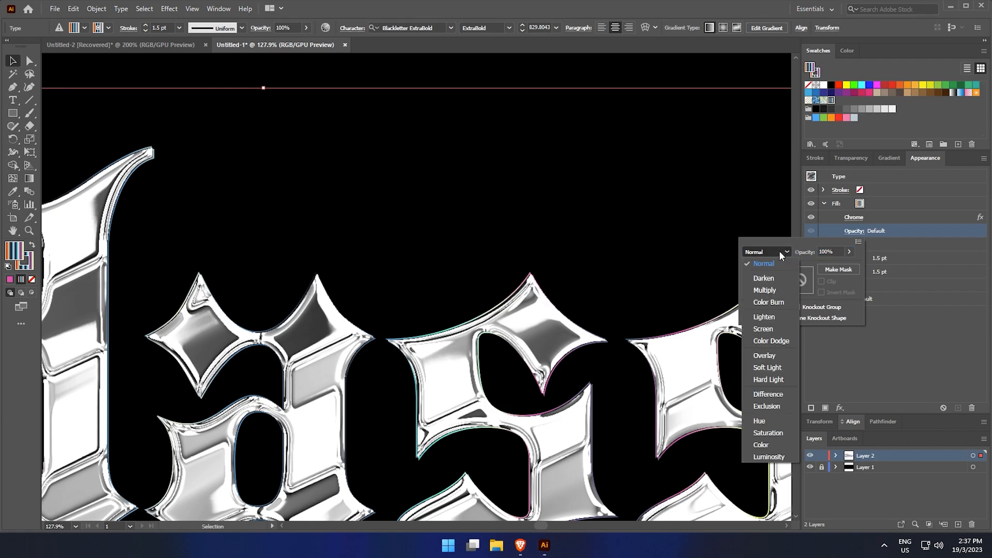
{"action": "left_click", "coordinate": [776, 354]}
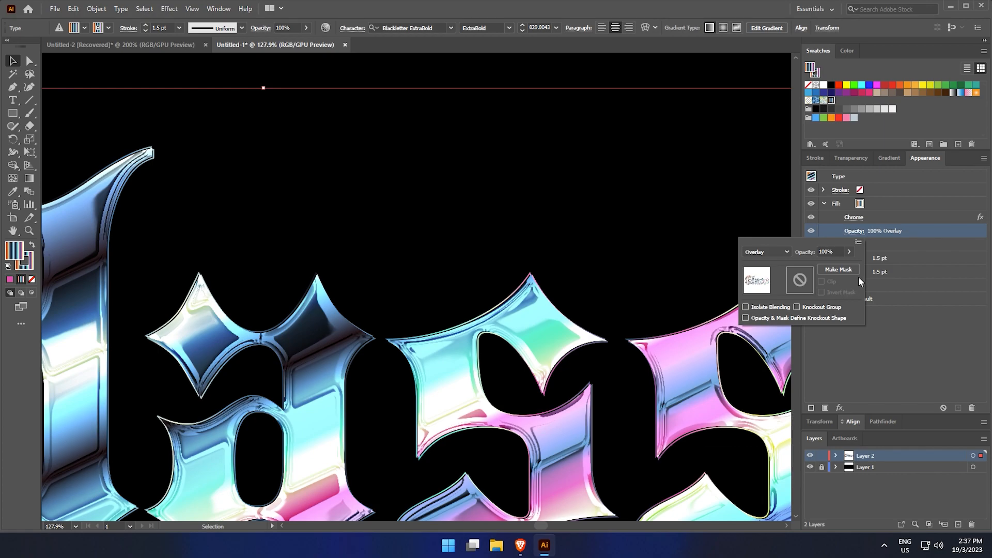
Switch the top gradient fill to a radial gradient
{"action": "left_click", "coordinate": [884, 202]}
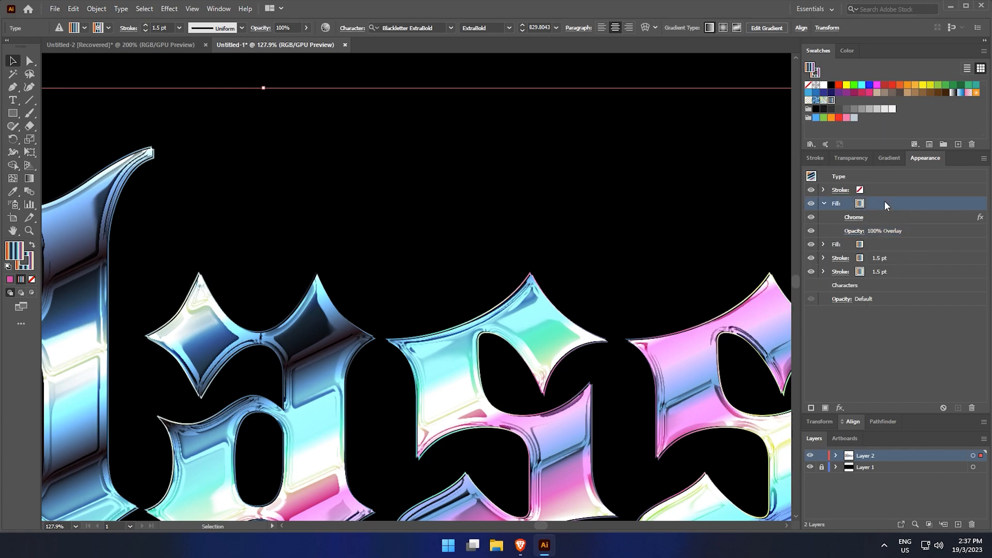
{"action": "left_click", "coordinate": [892, 157]}
{"action": "left_click", "coordinate": [870, 176]}
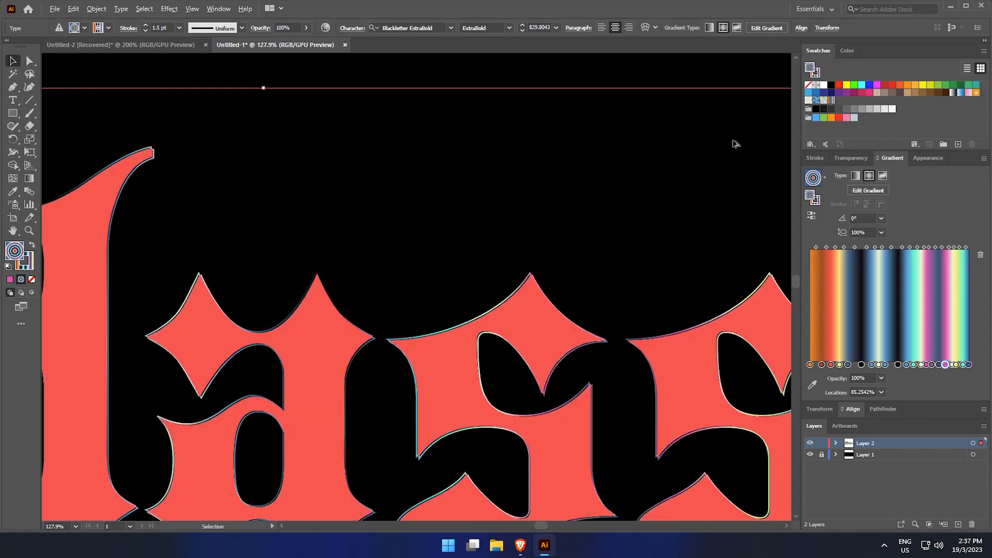
Drag a new radial gradient across the word with the Gradient tool and stretch its endpoints outwards
{"action": "scroll", "coordinate": [736, 143], "scroll_direction": "down", "scroll_amount": 1}
{"action": "scroll", "coordinate": [617, 75], "scroll_direction": "down", "scroll_amount": 1}
{"action": "left_click_drag", "start_coordinate": [620, 73], "coordinate": [628, 148]}
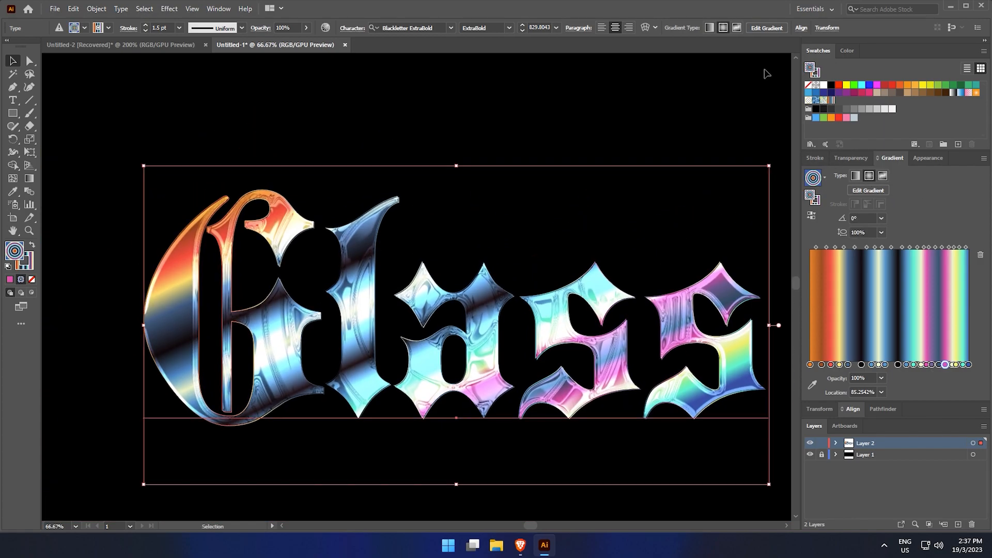
{"action": "scroll", "coordinate": [785, 169], "scroll_direction": "down", "scroll_amount": 1}
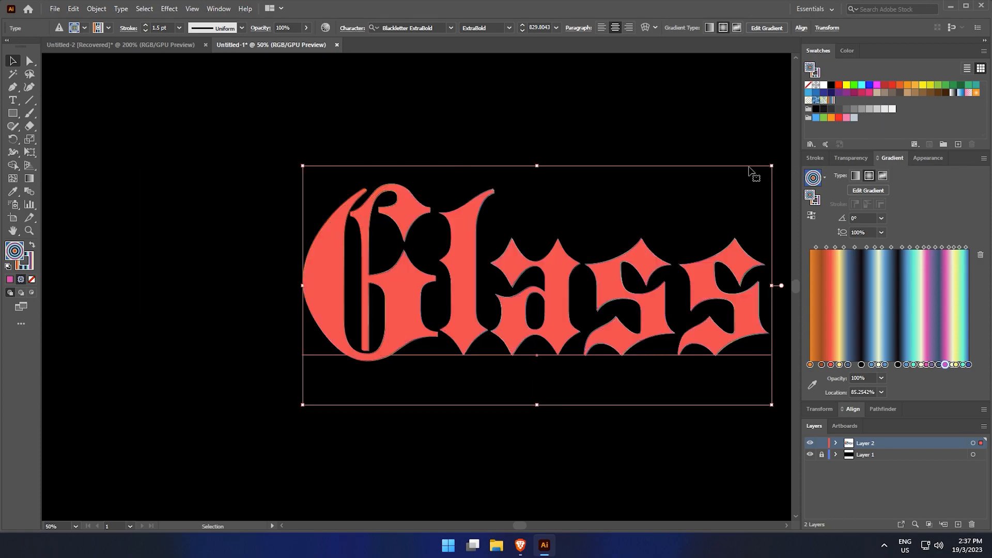
{"action": "left_click_drag", "start_coordinate": [754, 172], "coordinate": [726, 202]}
{"action": "key", "text": "g"}
{"action": "scroll", "coordinate": [563, 248], "scroll_direction": "down", "scroll_amount": 1}
{"action": "left_click_drag", "start_coordinate": [562, 248], "coordinate": [696, 321]}
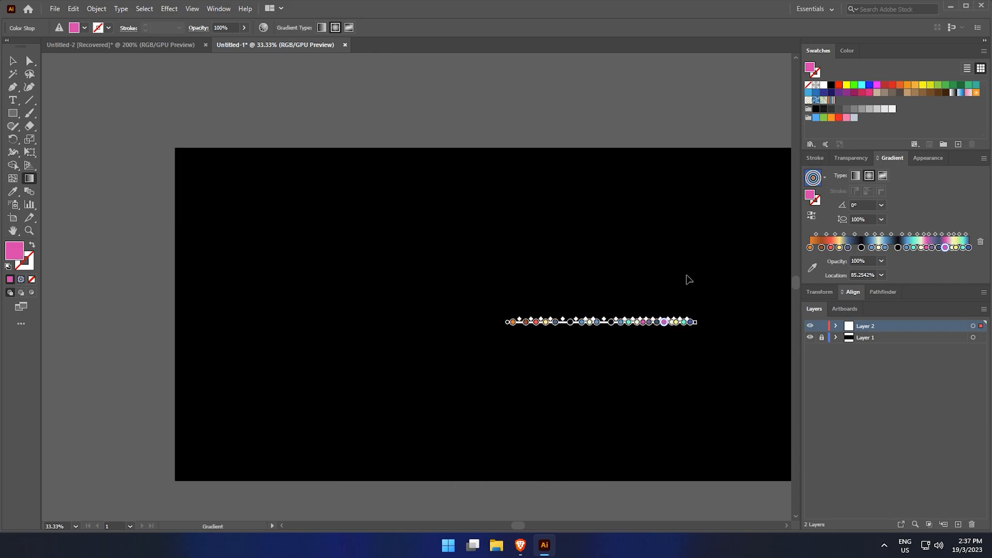
{"action": "key", "text": "v"}
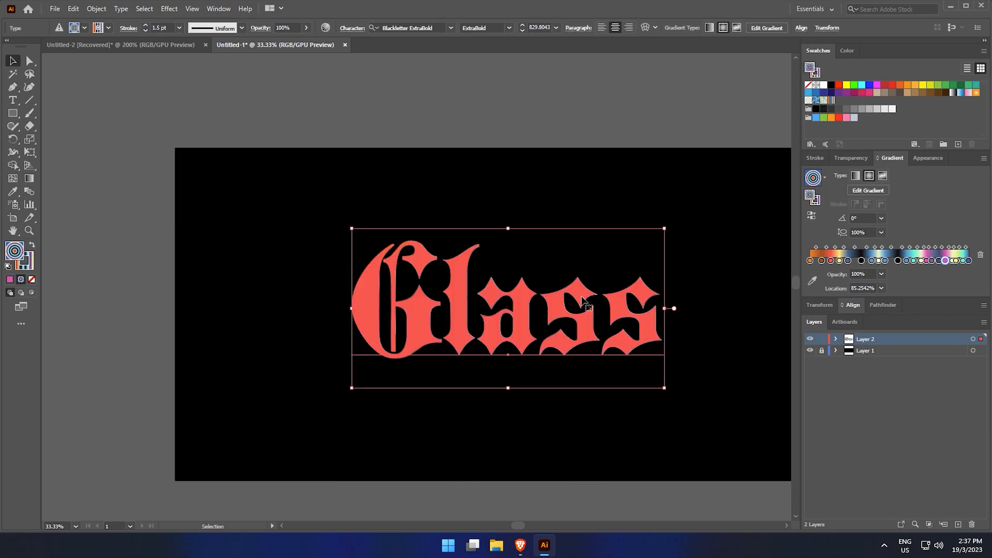
{"action": "key", "text": "g"}
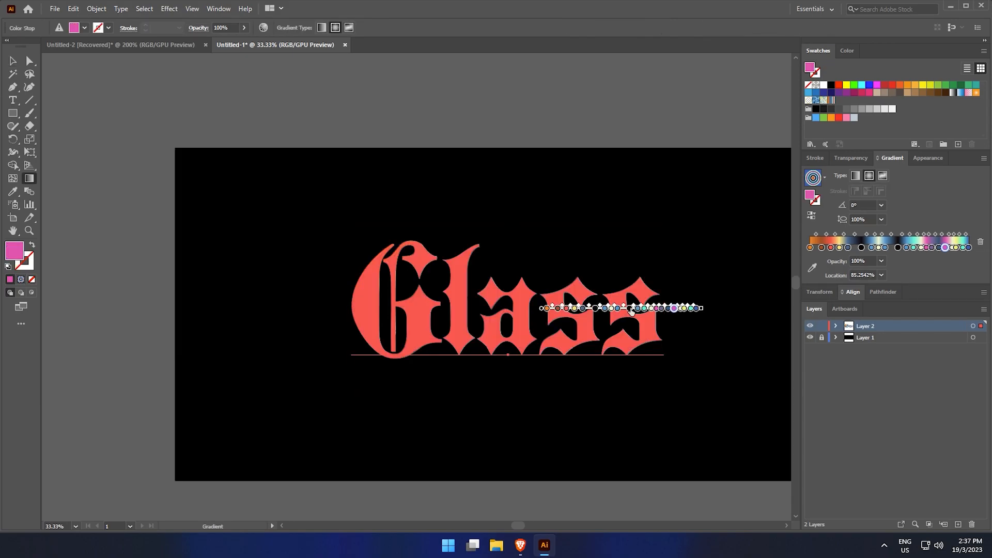
{"action": "left_click_drag", "start_coordinate": [700, 311], "coordinate": [723, 309]}
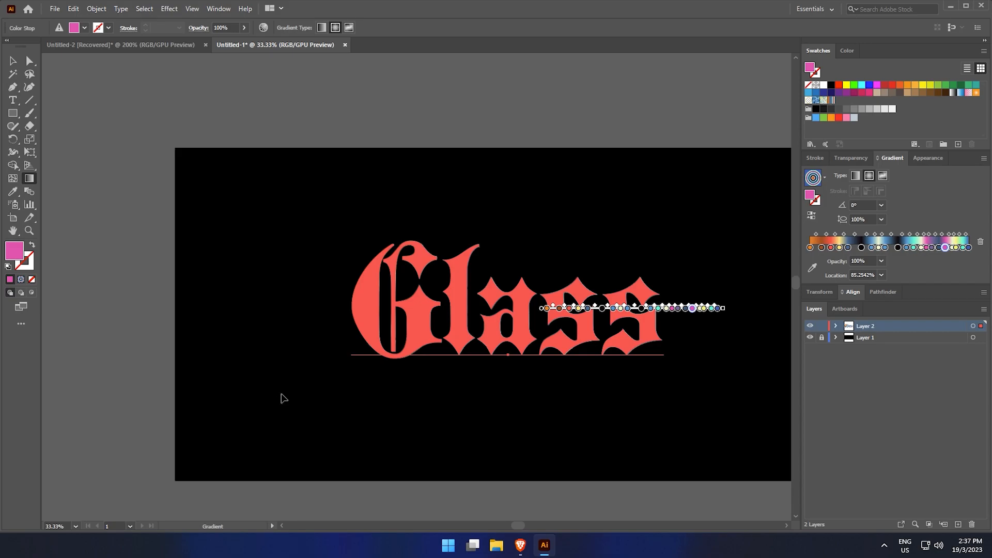
{"action": "key", "text": "v"}
{"action": "key", "text": "g"}
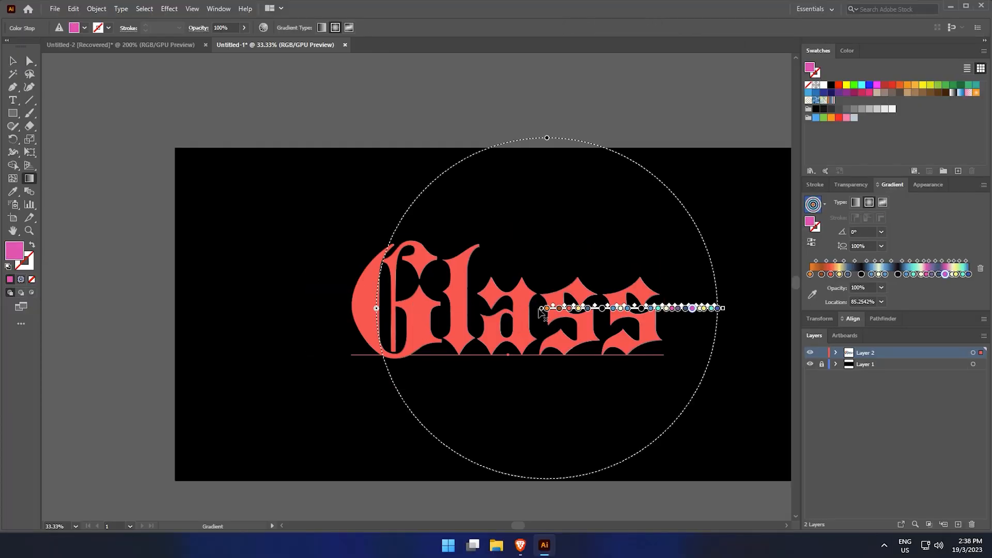
{"action": "left_click_drag", "start_coordinate": [540, 311], "coordinate": [516, 305]}
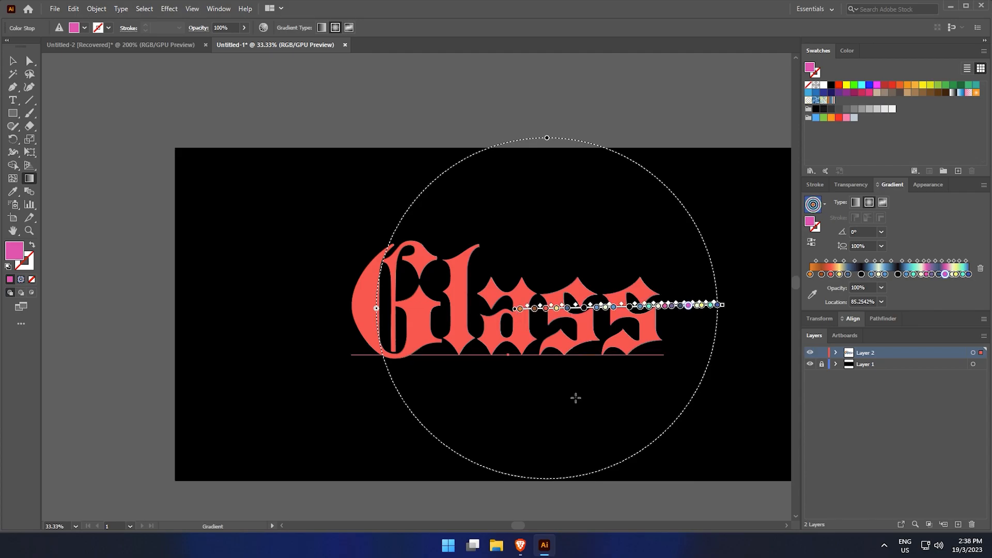
Lengthen the radial gradient and angle it diagonally across the word from upper left to lower right
{"action": "key", "text": "v"}
{"action": "left_click", "coordinate": [558, 420]}
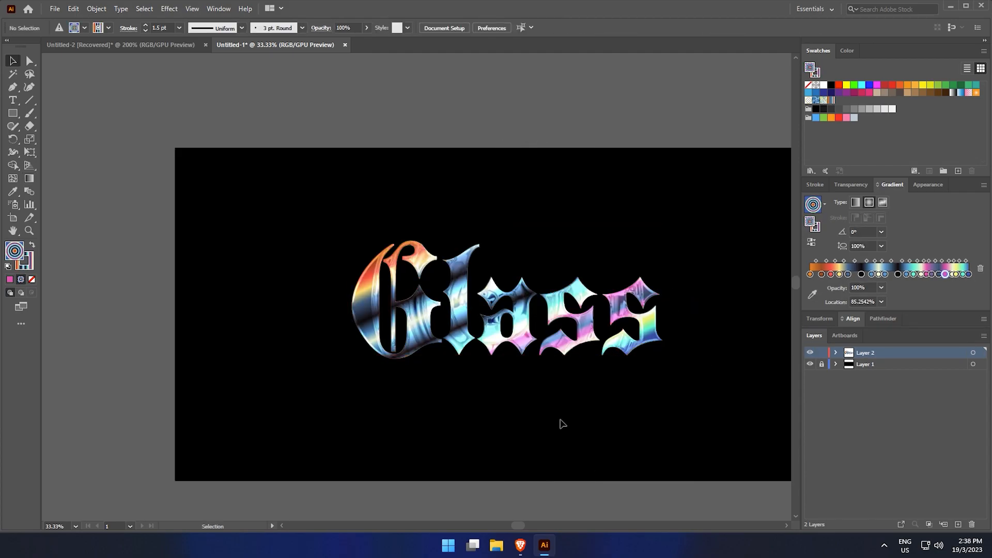
{"action": "left_click", "coordinate": [560, 352]}
{"action": "key", "text": "g"}
{"action": "left_click_drag", "start_coordinate": [723, 304], "coordinate": [740, 304]}
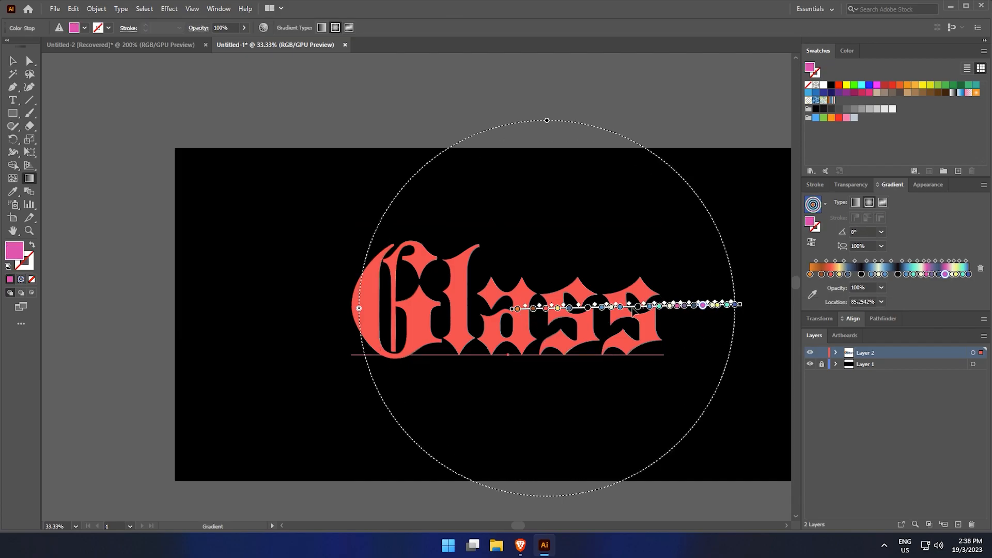
{"action": "left_click_drag", "start_coordinate": [625, 314], "coordinate": [597, 319]}
{"action": "left_click", "coordinate": [684, 427]}
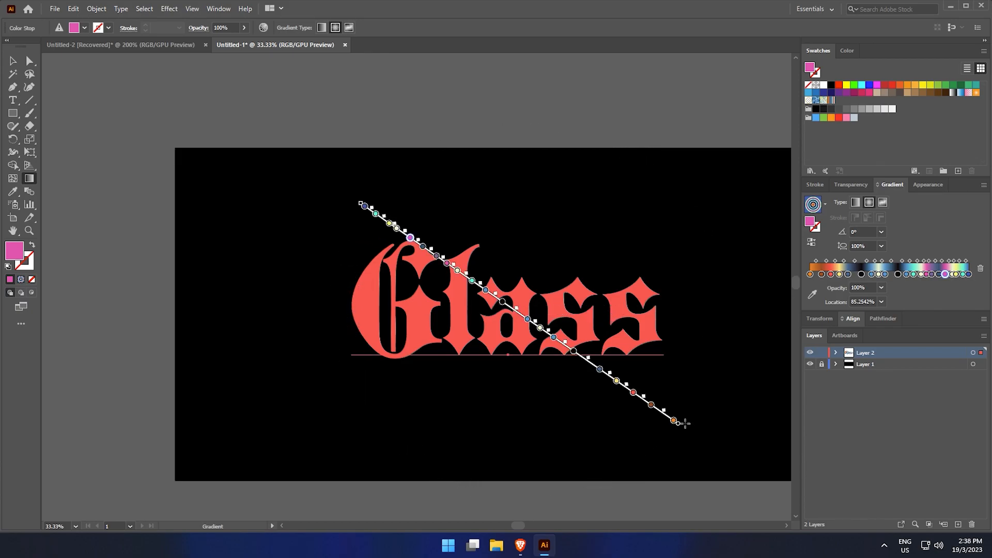
{"action": "key", "text": "v"}
{"action": "left_click", "coordinate": [697, 380]}
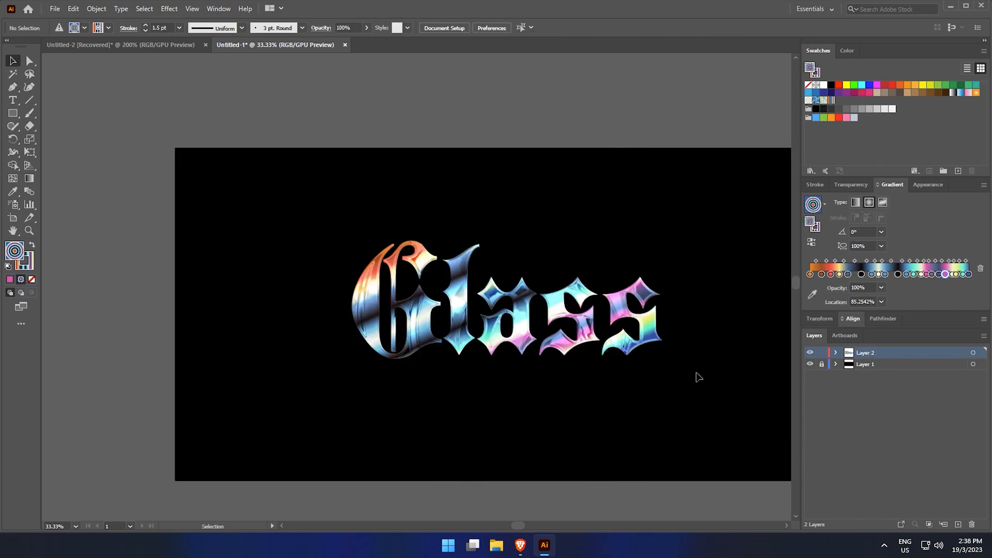
{"action": "scroll", "coordinate": [666, 364], "scroll_direction": "up", "scroll_amount": 1}
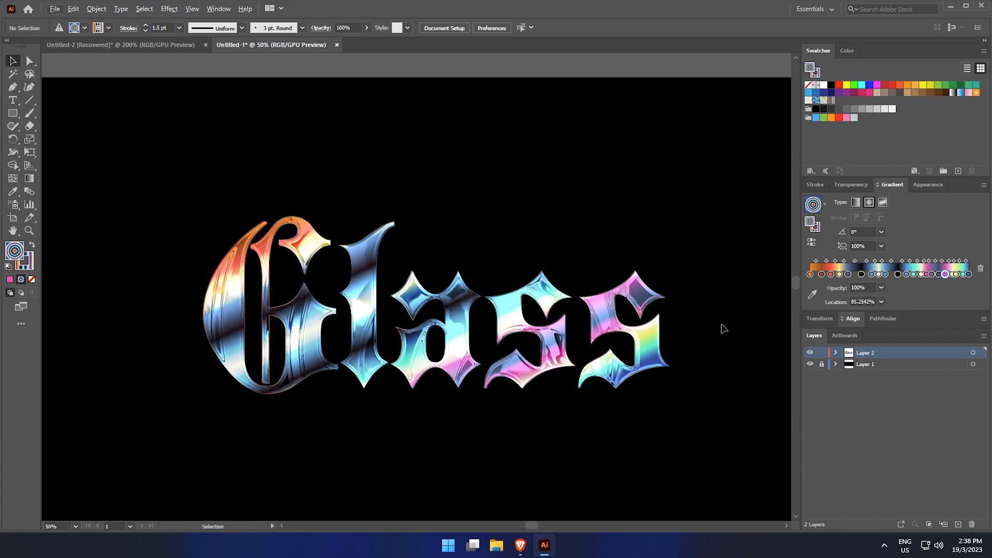
{"action": "left_click", "coordinate": [595, 335]}
{"action": "key", "text": "g"}
{"action": "left_click_drag", "start_coordinate": [677, 326], "coordinate": [685, 279]}
{"action": "scroll", "coordinate": [432, 318], "scroll_direction": "down", "scroll_amount": 1}
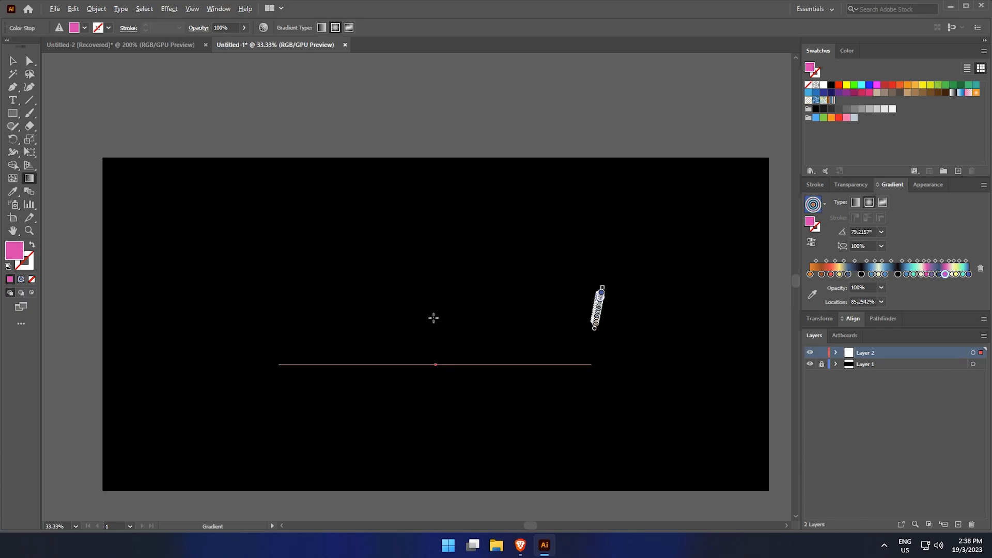
{"action": "key", "text": "ctrl+z"}
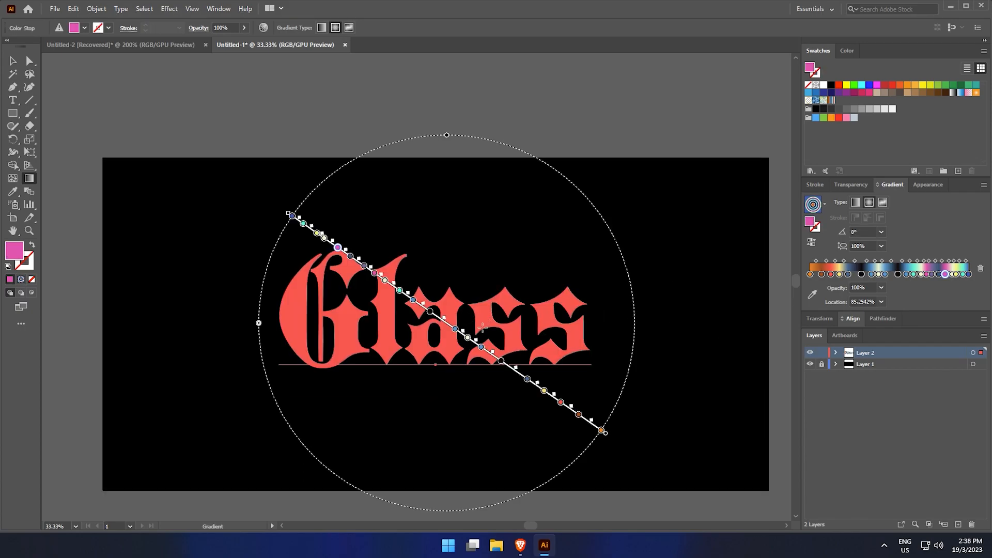
Rotate the radial gradient so it runs horizontally through the middle of the word
{"action": "left_click", "coordinate": [430, 313]}
{"action": "left_click_drag", "start_coordinate": [444, 323], "coordinate": [444, 336]}
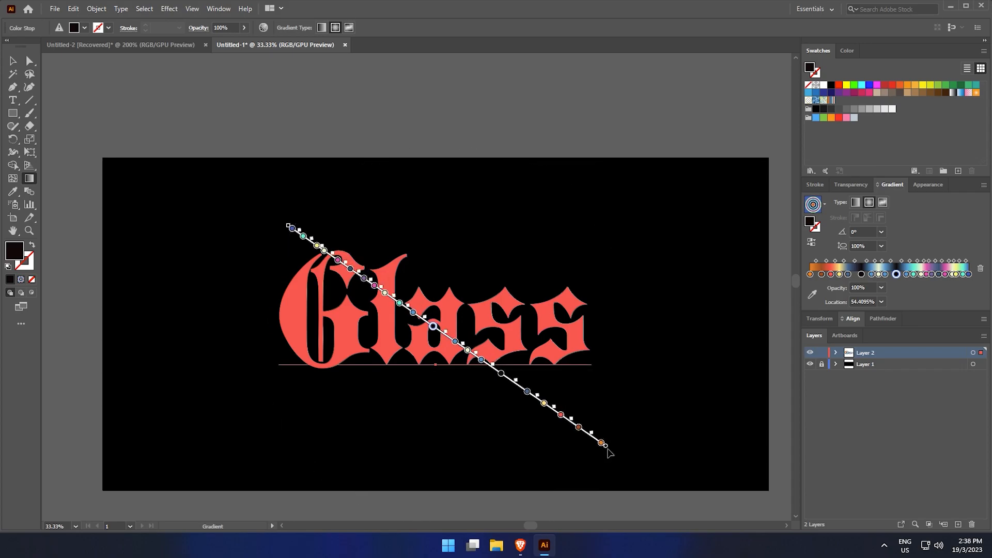
{"action": "mouse_move", "coordinate": [605, 445]}
{"action": "left_mouse_down"}
{"action": "mouse_move", "coordinate": [592, 433]}
{"action": "mouse_move", "coordinate": [621, 341]}
{"action": "left_mouse_up"}
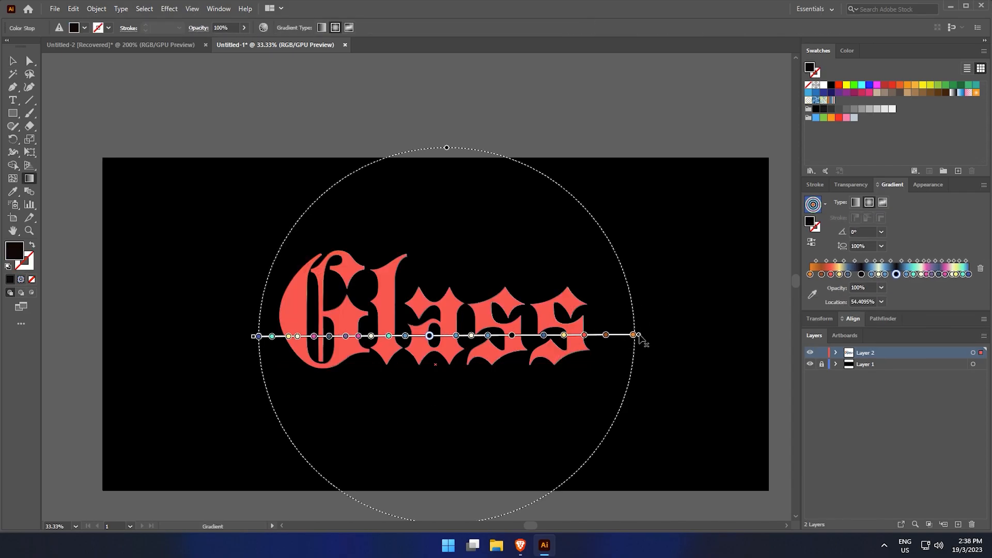
{"action": "key", "text": "v"}
{"action": "left_click", "coordinate": [684, 323]}
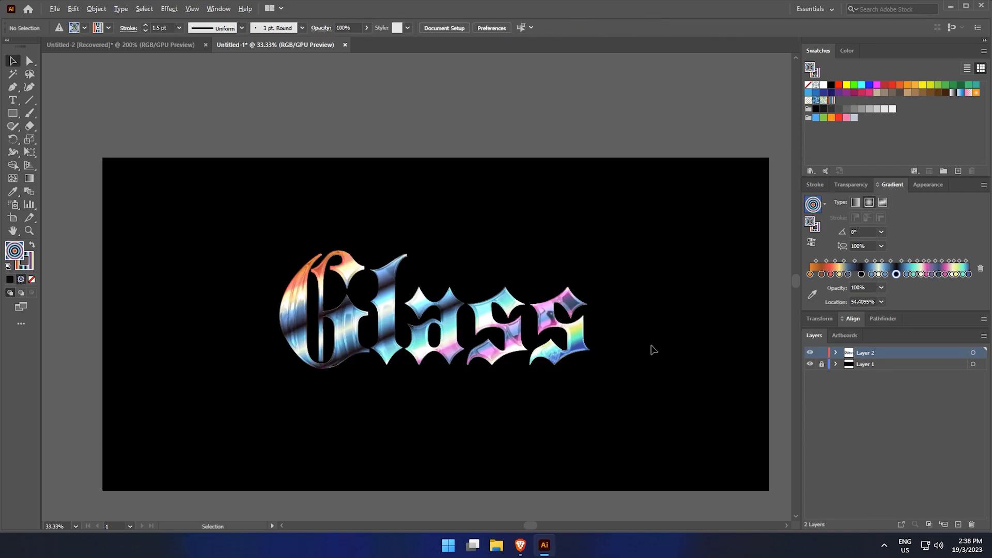
Toggle the fill gradient's Reverse Gradient option four times
{"action": "scroll", "coordinate": [653, 346], "scroll_direction": "up", "scroll_amount": 2}
{"action": "scroll", "coordinate": [550, 347], "scroll_direction": "up", "scroll_amount": 1}
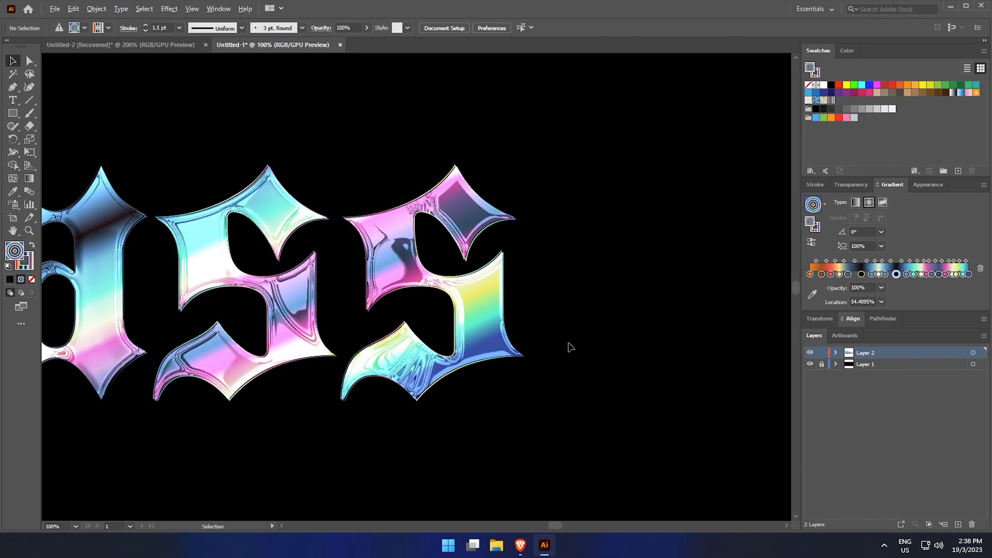
{"action": "scroll", "coordinate": [571, 348], "scroll_direction": "down", "scroll_amount": 1}
{"action": "left_click_drag", "start_coordinate": [615, 351], "coordinate": [745, 366]}
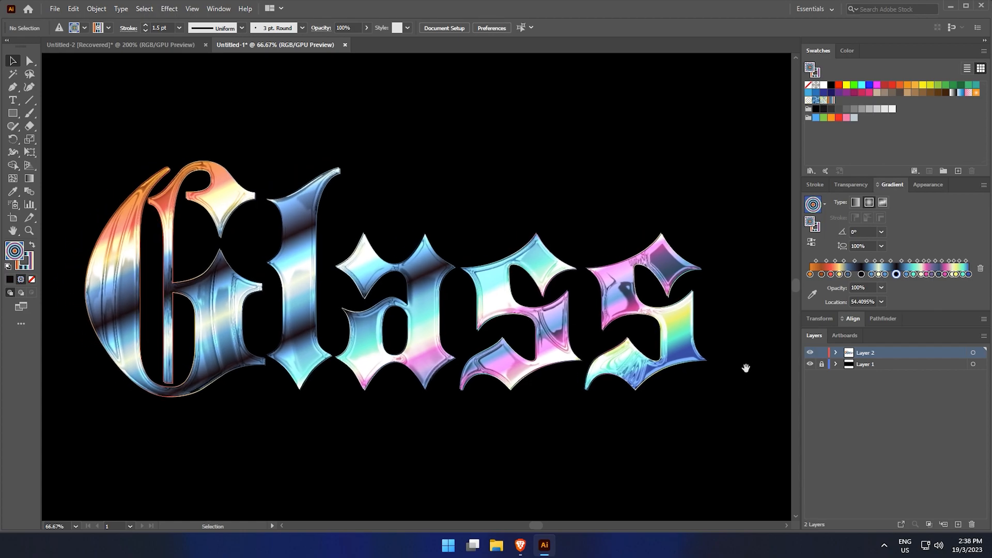
{"action": "scroll", "coordinate": [626, 464], "scroll_direction": "down", "scroll_amount": 1}
{"action": "left_click_drag", "start_coordinate": [625, 461], "coordinate": [504, 453]}
{"action": "left_click", "coordinate": [489, 358]}
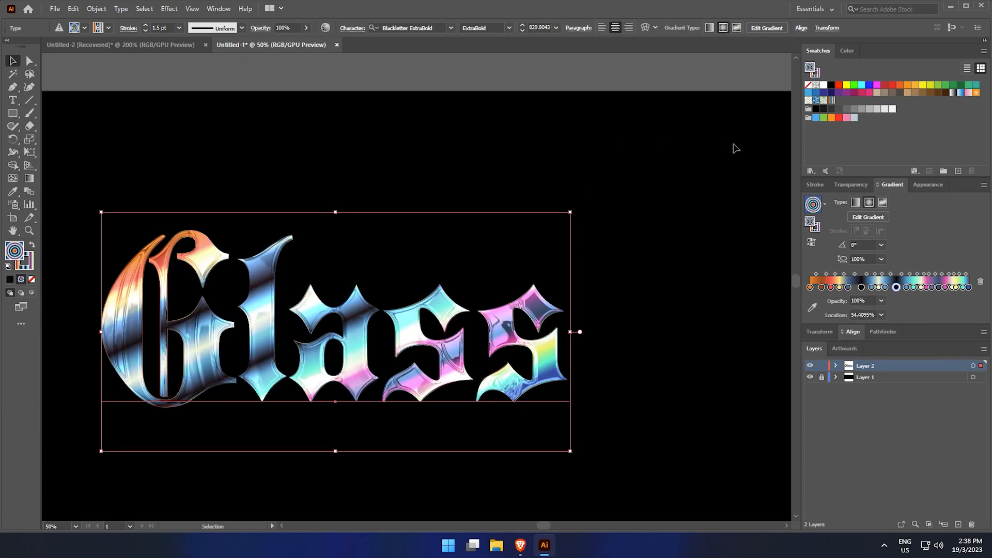
{"action": "left_click", "coordinate": [813, 243]}
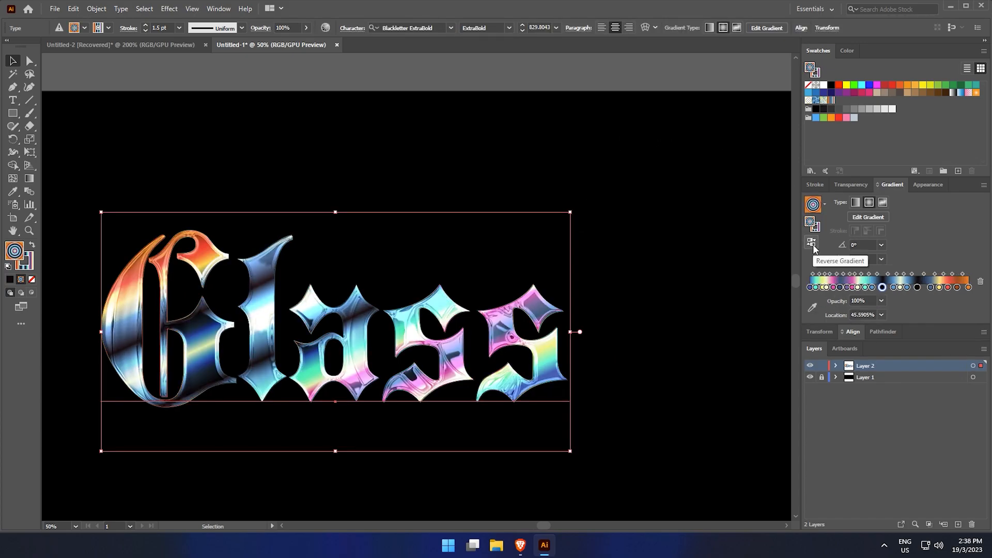
{"action": "left_click", "coordinate": [814, 244]}
{"action": "left_click", "coordinate": [813, 244]}
{"action": "left_click", "coordinate": [813, 244]}
Stretch the radial gradient wider on both ends across the word with the Gradient tool
{"action": "key", "text": "g"}
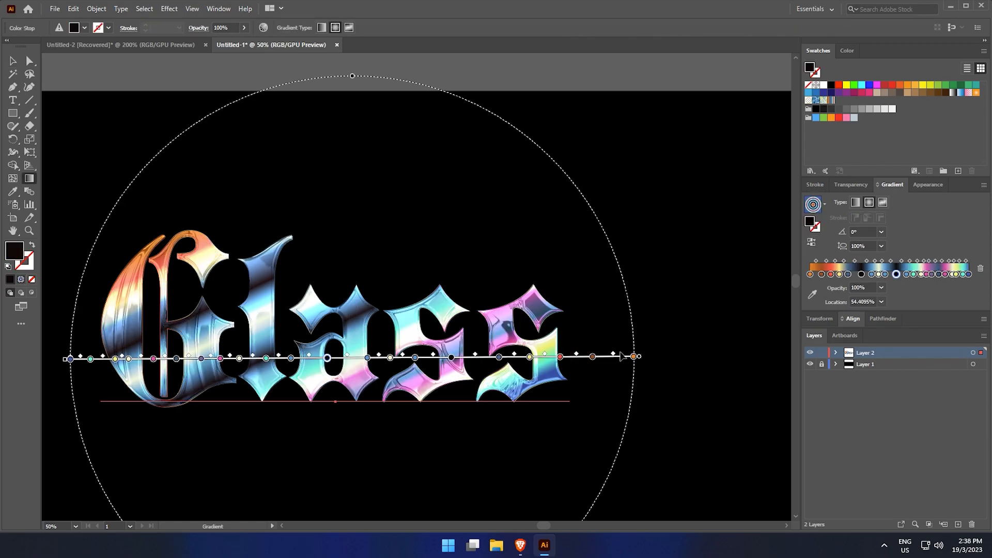
{"action": "left_click_drag", "start_coordinate": [654, 356], "coordinate": [676, 355]}
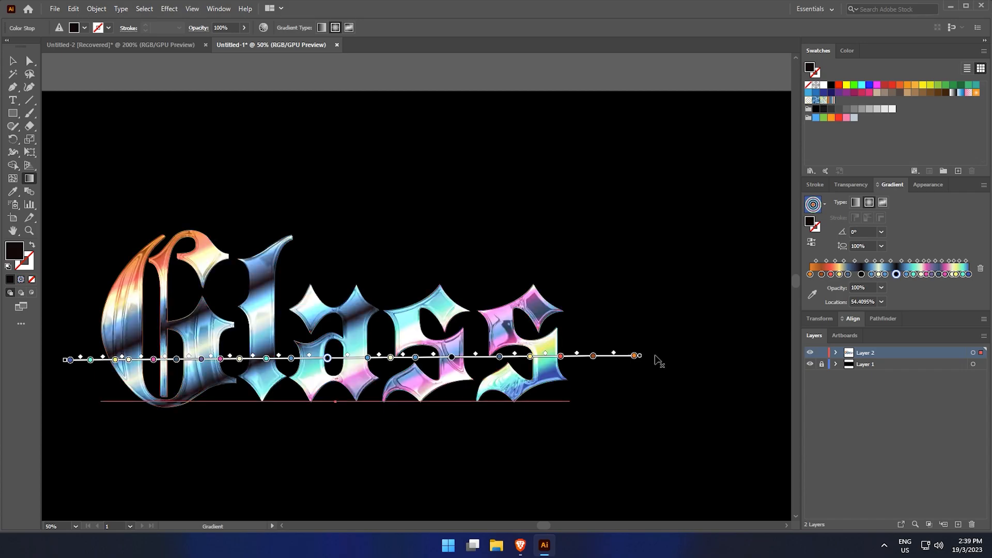
{"action": "left_click_drag", "start_coordinate": [595, 292], "coordinate": [689, 293]}
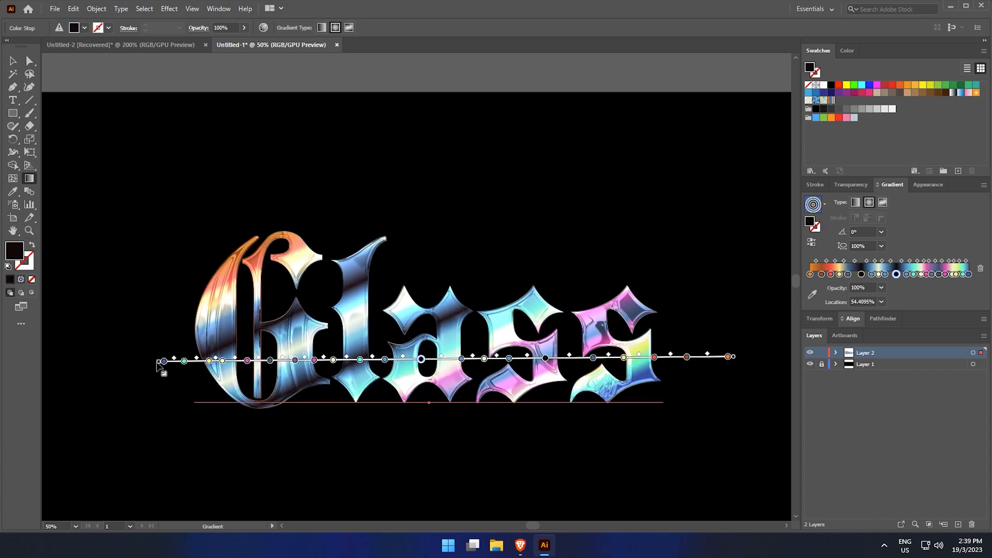
{"action": "left_click_drag", "start_coordinate": [159, 362], "coordinate": [133, 364]}
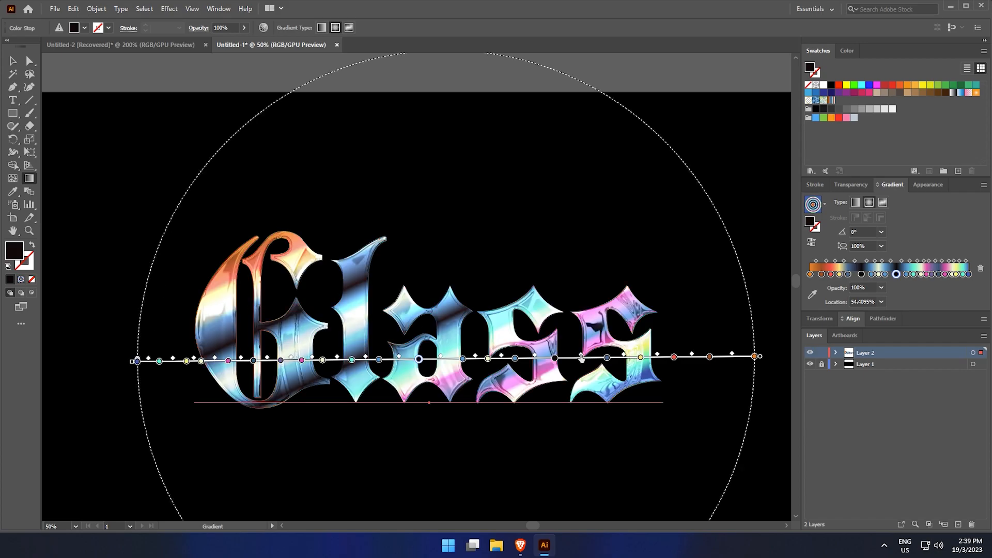
{"action": "mouse_move", "coordinate": [577, 361]}
{"action": "left_mouse_down"}
{"action": "mouse_move", "coordinate": [593, 358]}
{"action": "mouse_move", "coordinate": [583, 357]}
{"action": "left_mouse_up"}
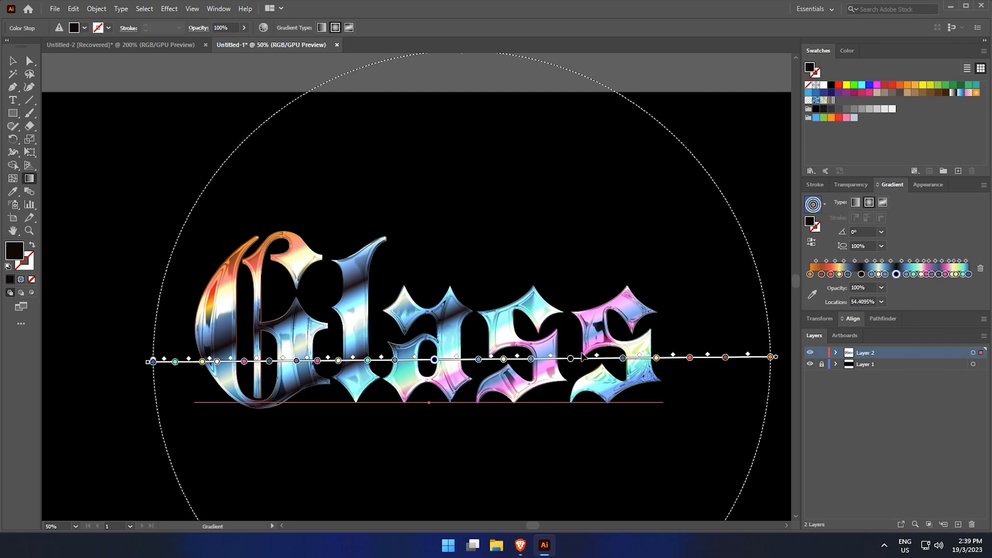
{"action": "key", "text": "v"}
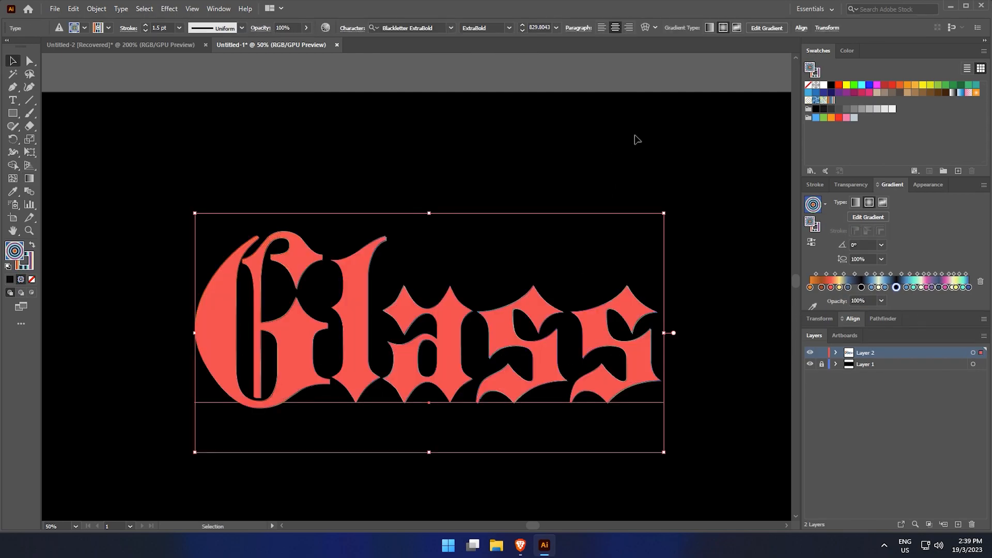
Set the blending mode of the Chrome-effect fill to Multiply
{"action": "left_click", "coordinate": [932, 187]}
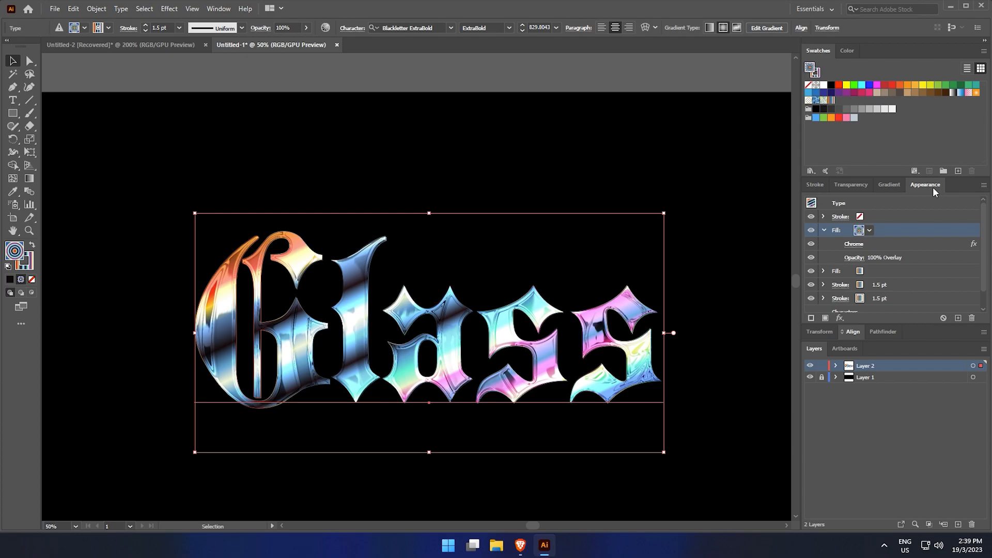
{"action": "left_click", "coordinate": [854, 257]}
{"action": "left_click", "coordinate": [774, 279]}
{"action": "left_click", "coordinate": [766, 317]}
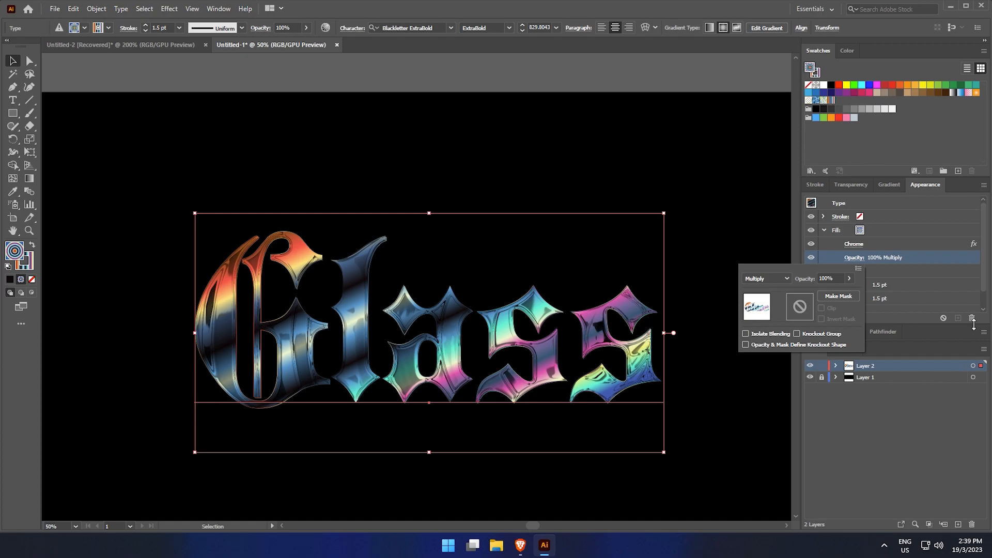
Collapse the Chrome fill, select the gradient fill beneath it and add a duplicate gradient fill
{"action": "left_click", "coordinate": [925, 269]}
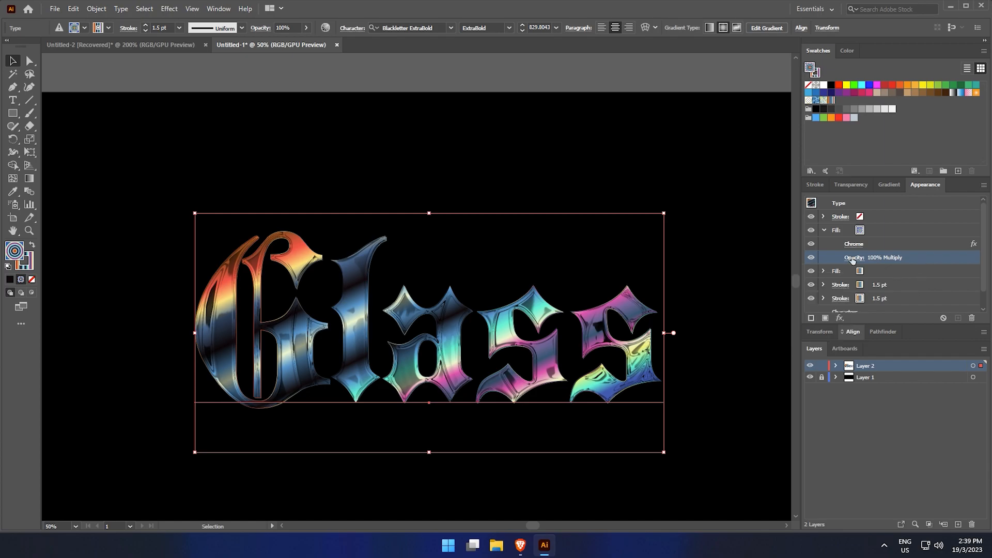
{"action": "left_click", "coordinate": [823, 231]}
{"action": "left_click", "coordinate": [897, 244]}
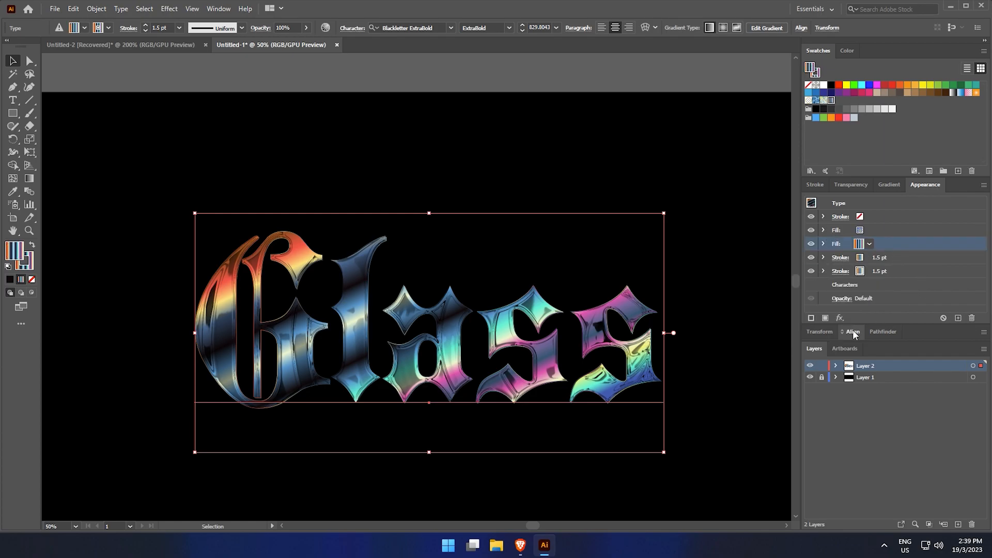
{"action": "left_click", "coordinate": [825, 317]}
{"action": "left_click", "coordinate": [825, 243]}
{"action": "left_click", "coordinate": [839, 318]}
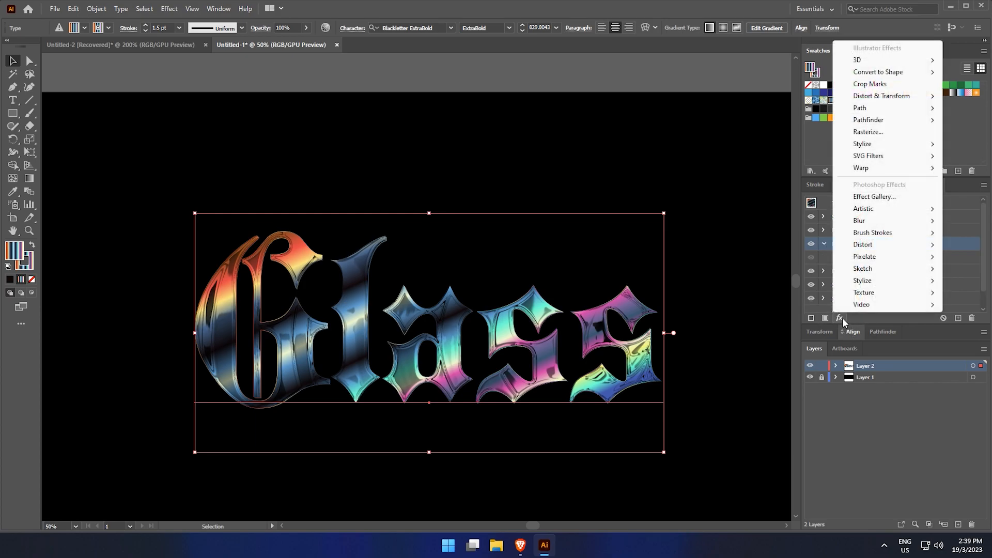
{"action": "left_click", "coordinate": [962, 190]}
{"action": "left_click", "coordinate": [888, 187]}
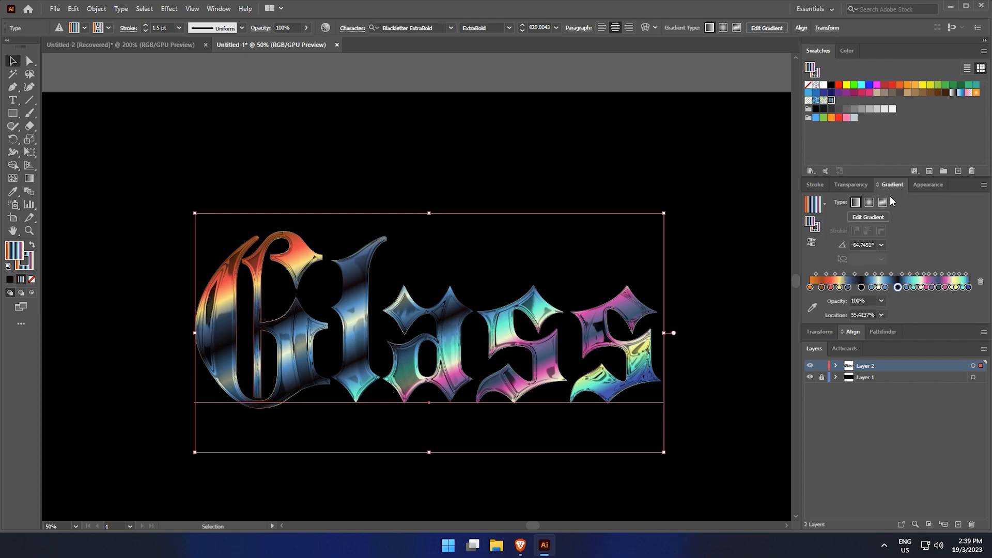
{"action": "left_click", "coordinate": [917, 188]}
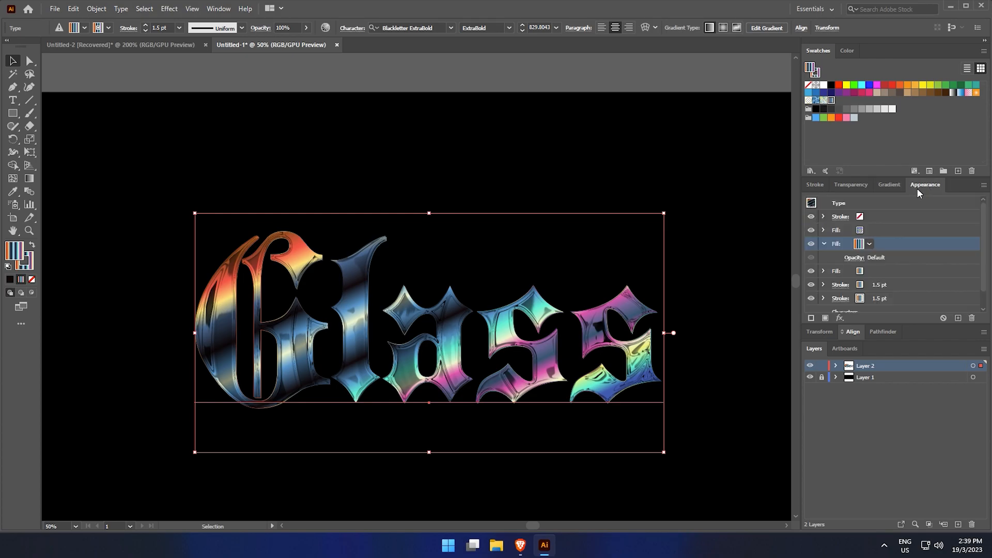
Apply the Ink Outlines effect from the Effect Gallery to the new fill with stroke length 37, adjusting dark and light intensity
{"action": "left_click", "coordinate": [840, 317]}
{"action": "left_click", "coordinate": [882, 194]}
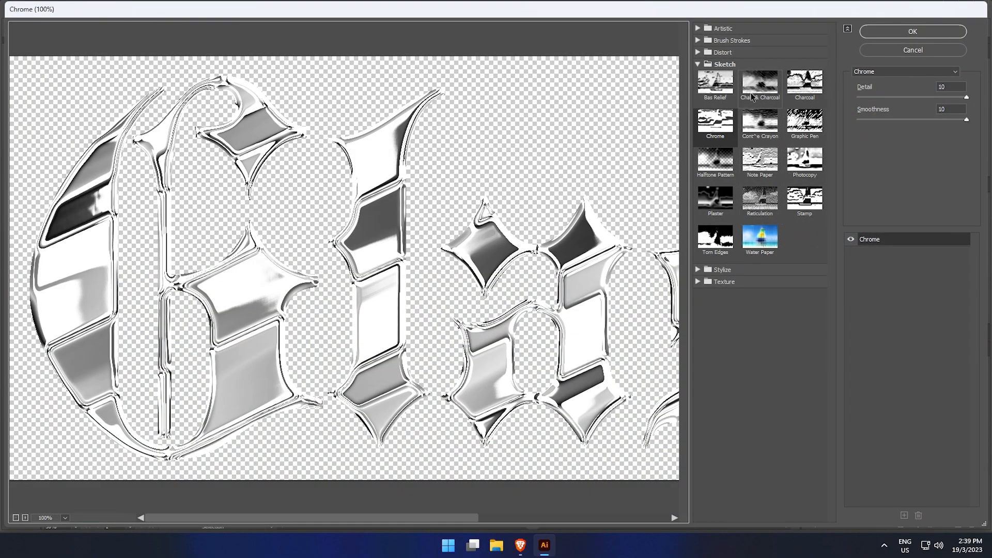
{"action": "left_click", "coordinate": [697, 52]}
{"action": "left_click", "coordinate": [698, 41]}
{"action": "left_click", "coordinate": [718, 101]}
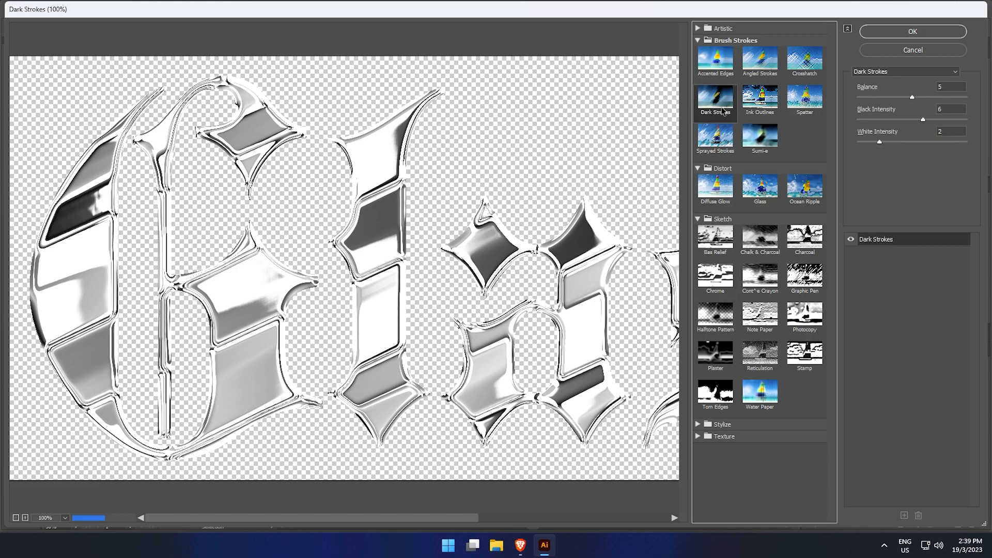
{"action": "left_click", "coordinate": [757, 105]}
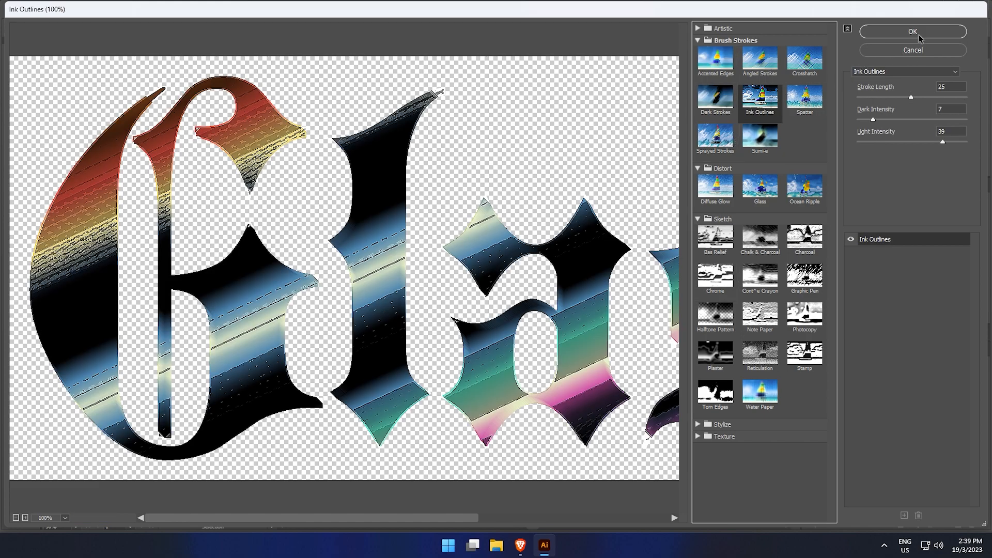
{"action": "left_click_drag", "start_coordinate": [912, 96], "coordinate": [937, 100]}
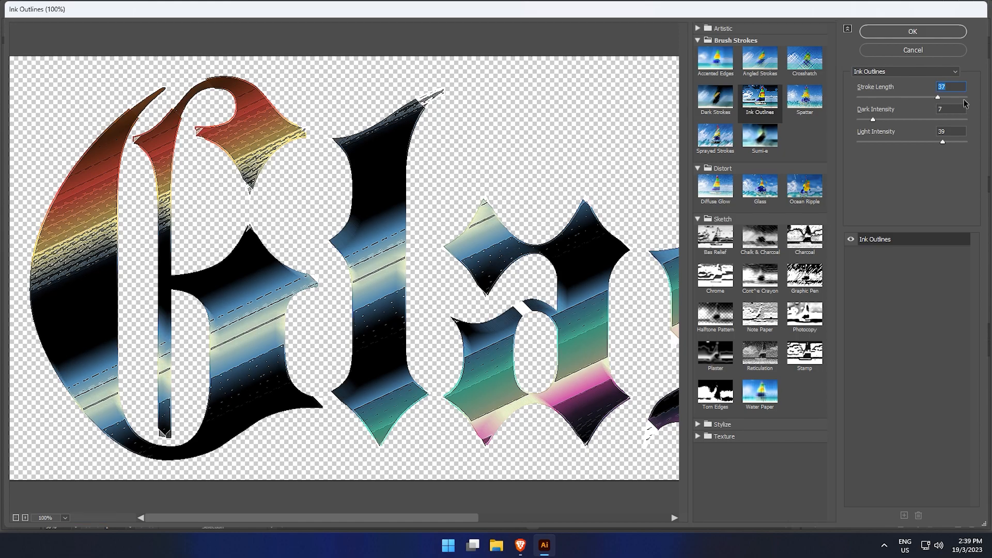
{"action": "left_click", "coordinate": [959, 99]}
{"action": "mouse_move", "coordinate": [958, 98]}
{"action": "left_mouse_down"}
{"action": "mouse_move", "coordinate": [883, 98]}
{"action": "mouse_move", "coordinate": [900, 123]}
{"action": "mouse_move", "coordinate": [862, 124]}
{"action": "left_mouse_up"}
{"action": "mouse_move", "coordinate": [942, 144]}
{"action": "left_mouse_down"}
{"action": "mouse_move", "coordinate": [889, 146]}
{"action": "mouse_move", "coordinate": [959, 146]}
{"action": "mouse_move", "coordinate": [887, 153]}
{"action": "mouse_move", "coordinate": [958, 142]}
{"action": "left_mouse_up"}
{"action": "left_click", "coordinate": [924, 34]}
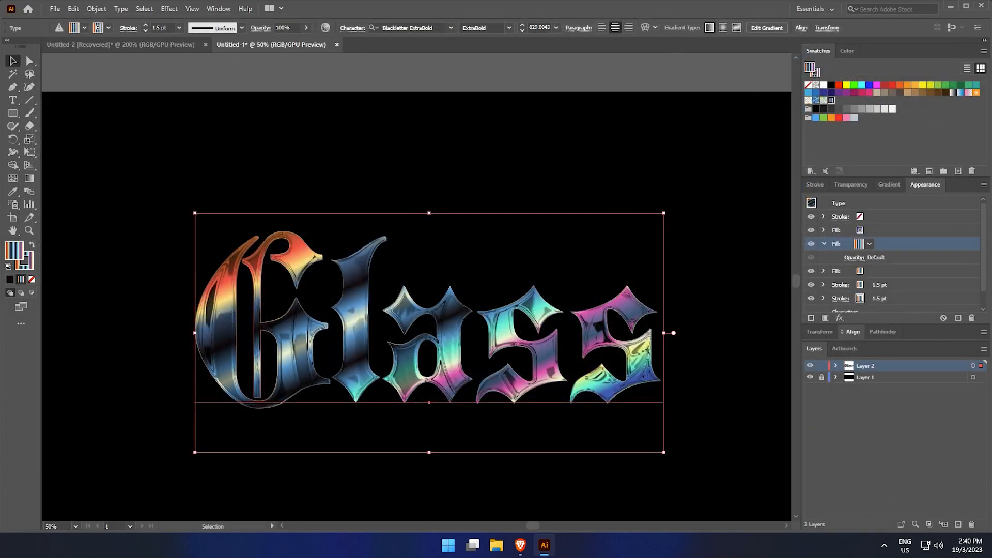
Set the blending mode of the Ink Outlines fill to Overlay
{"action": "scroll", "coordinate": [626, 185], "scroll_direction": "up", "scroll_amount": 1}
{"action": "left_click_drag", "start_coordinate": [626, 185], "coordinate": [670, 166]}
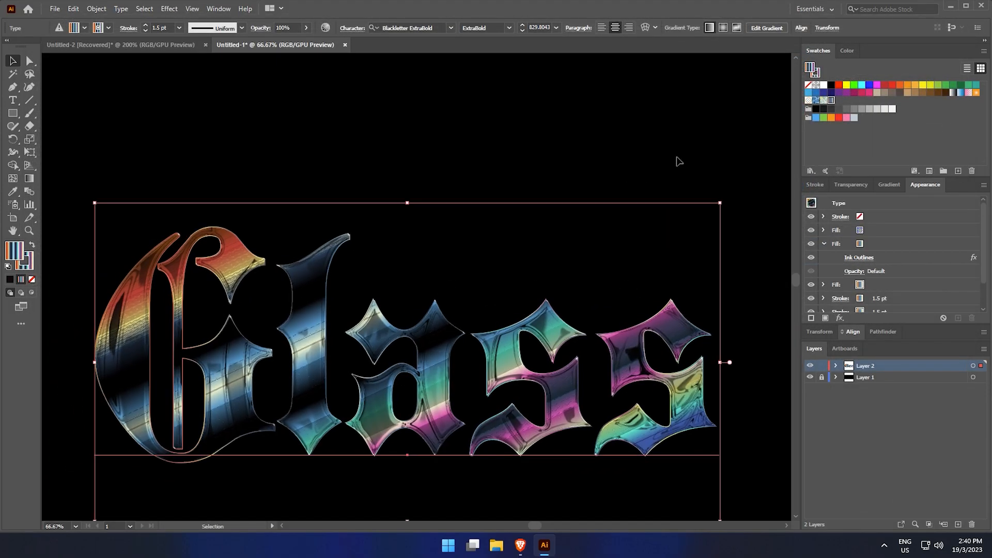
{"action": "left_click", "coordinate": [881, 247]}
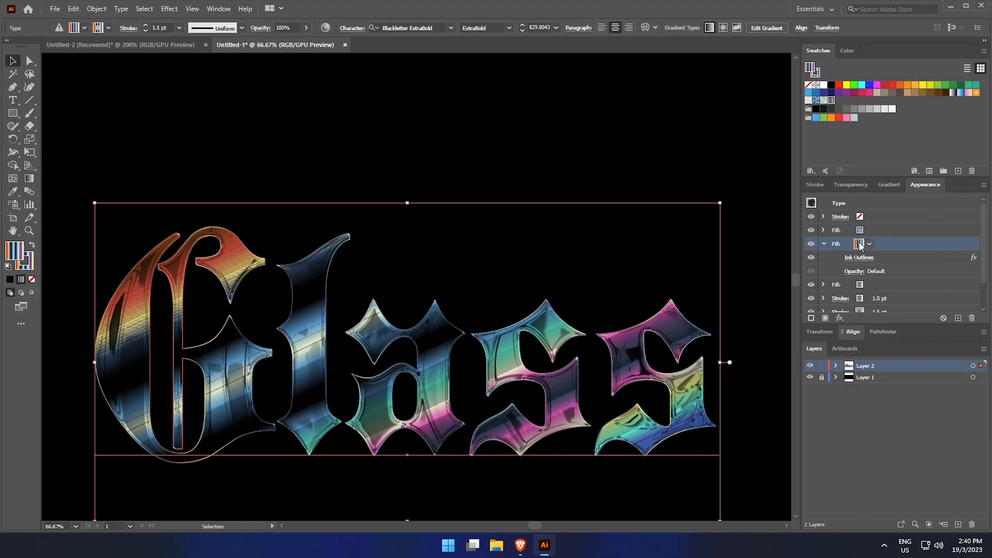
{"action": "left_click", "coordinate": [824, 229]}
{"action": "left_click", "coordinate": [823, 228]}
{"action": "left_click", "coordinate": [894, 272]}
{"action": "left_click", "coordinate": [861, 272]}
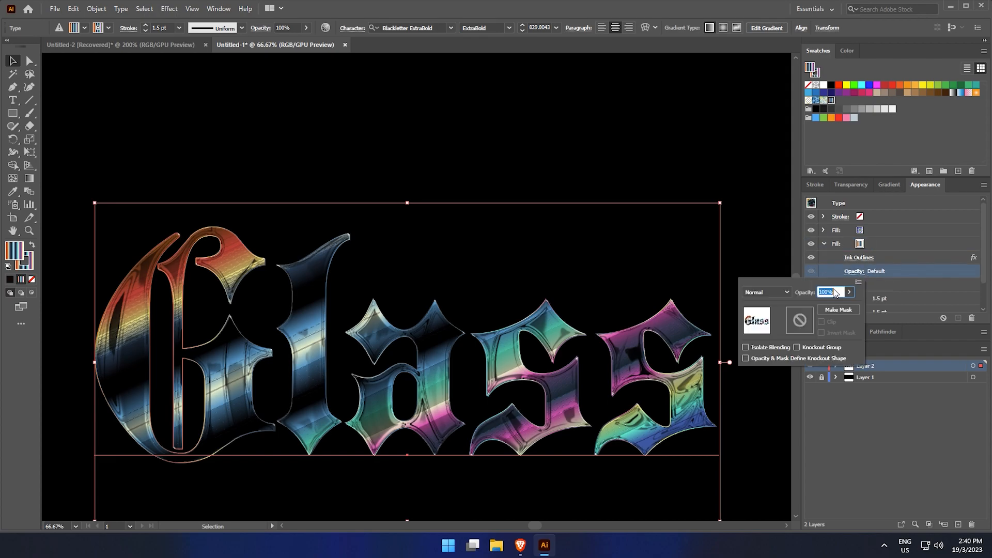
{"action": "left_click", "coordinate": [787, 293]}
{"action": "left_click", "coordinate": [779, 396]}
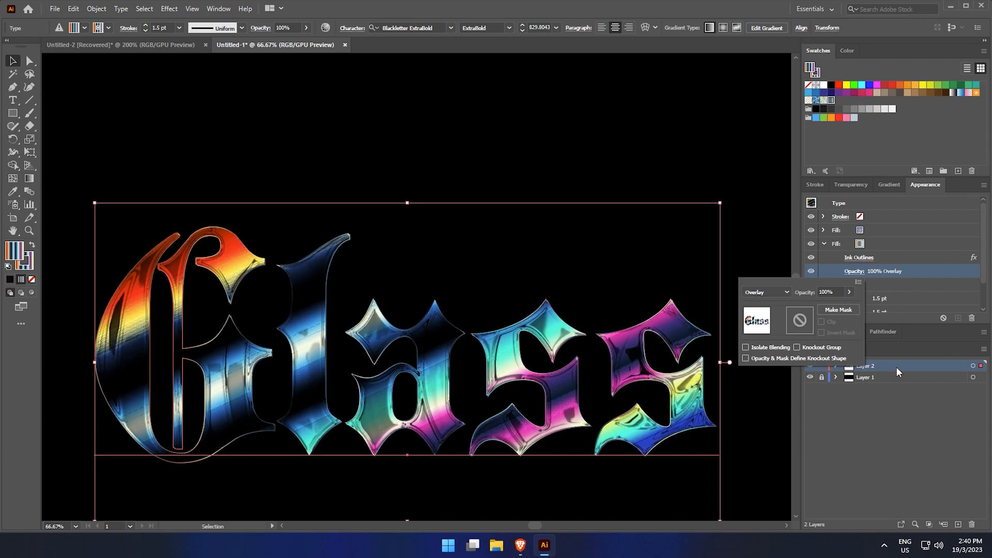
{"action": "left_click", "coordinate": [763, 151]}
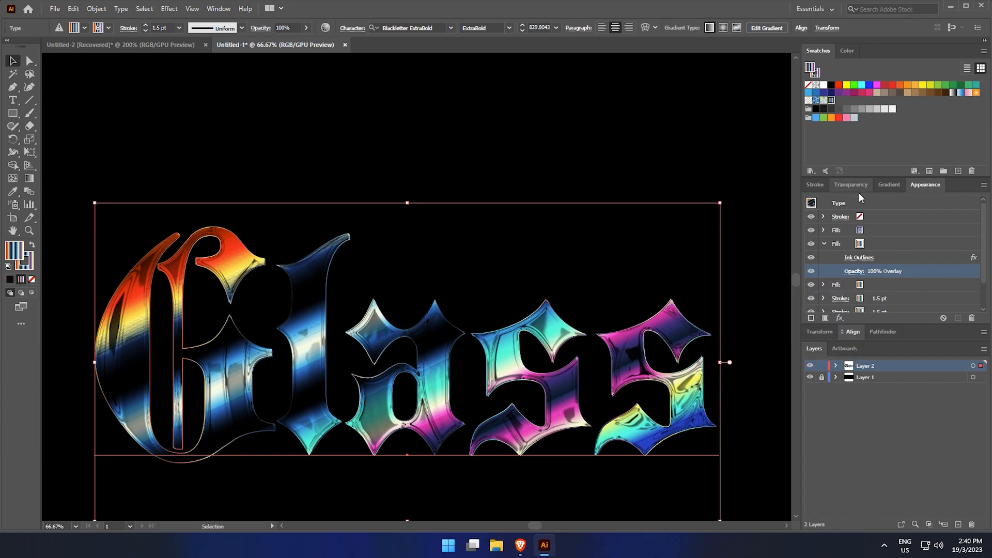
Add a new gradient stroke above the fills and set its weight to 4 pt
{"action": "left_click", "coordinate": [824, 243]}
{"action": "left_click", "coordinate": [887, 226]}
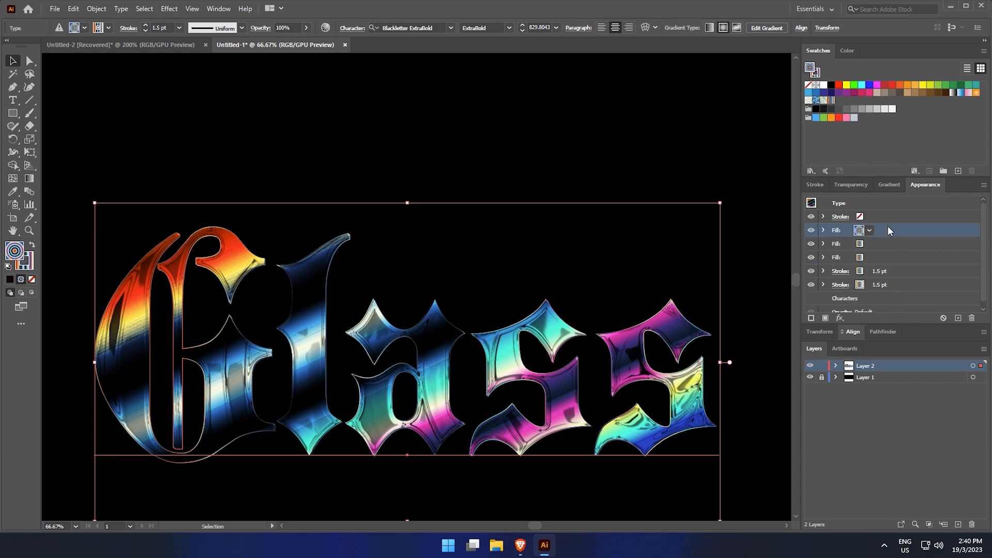
{"action": "left_click", "coordinate": [811, 318]}
{"action": "left_click", "coordinate": [895, 230]}
{"action": "scroll", "coordinate": [895, 229], "scroll_direction": "up", "scroll_amount": 1}
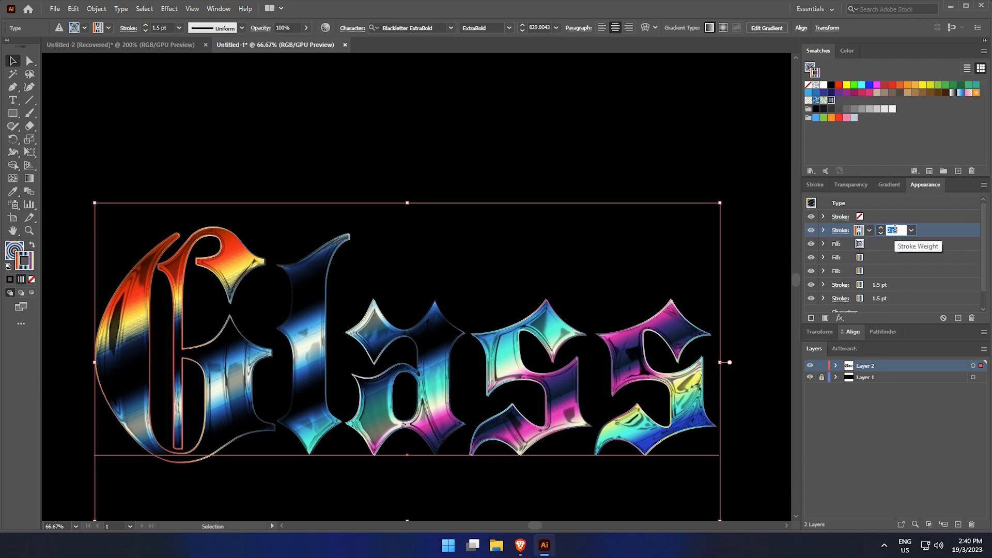
{"action": "scroll", "coordinate": [895, 228], "scroll_direction": "up", "scroll_amount": 2}
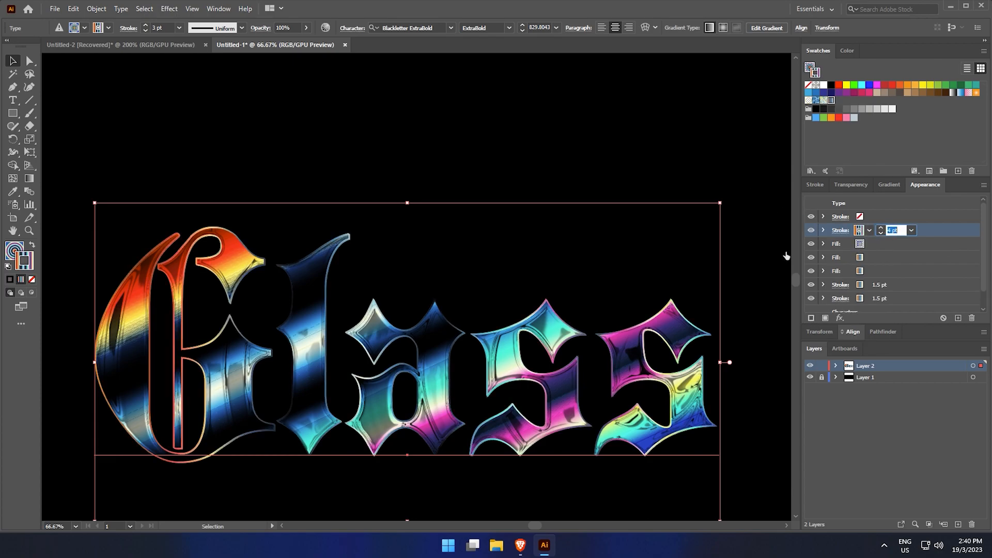
Apply a Gaussian Blur with a radius of 3.3553 pixels to the new gradient stroke
{"action": "left_click", "coordinate": [730, 312]}
{"action": "key", "text": "z"}
{"action": "left_click", "coordinate": [730, 314]}
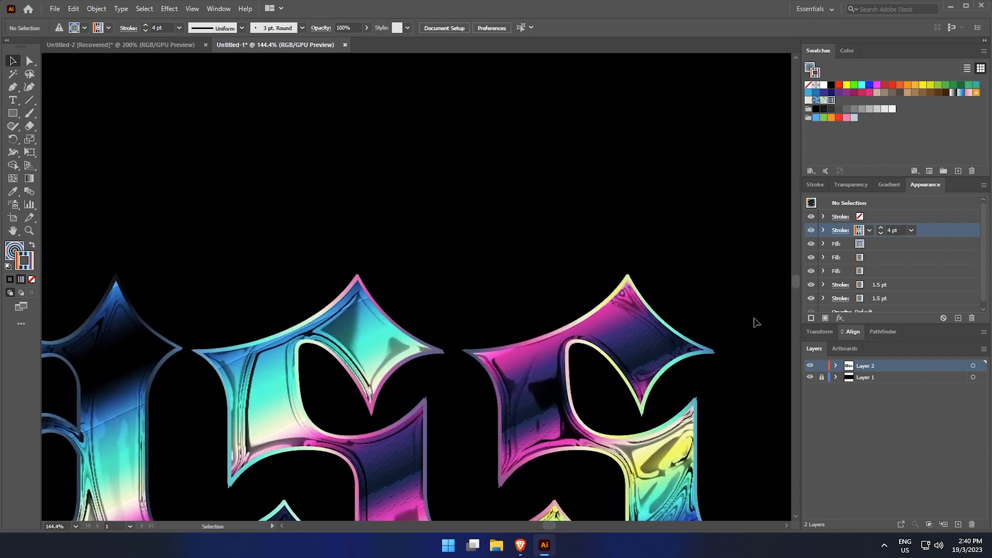
{"action": "left_click", "coordinate": [675, 302]}
{"action": "left_click", "coordinate": [724, 313]}
{"action": "key", "text": "v"}
{"action": "left_click", "coordinate": [569, 316]}
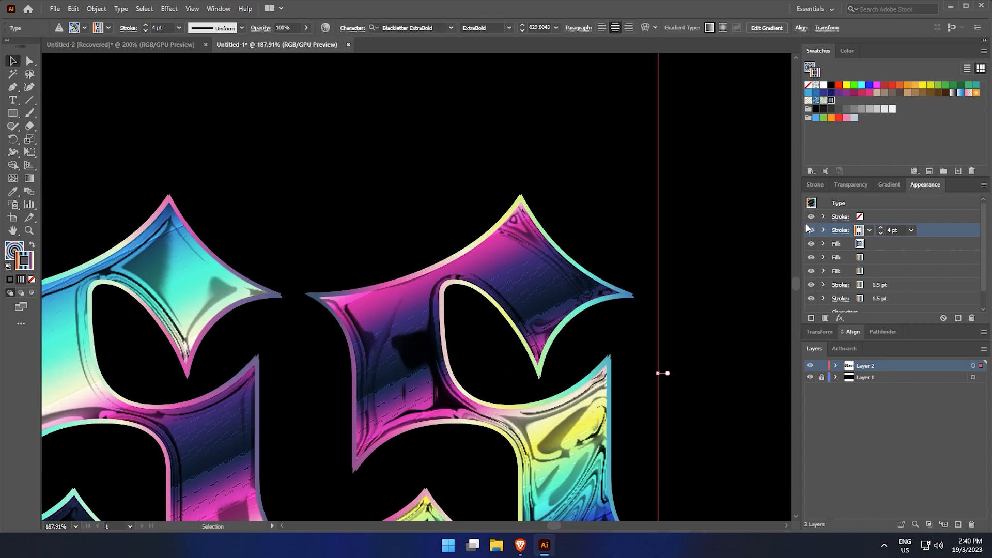
{"action": "left_click", "coordinate": [840, 317]}
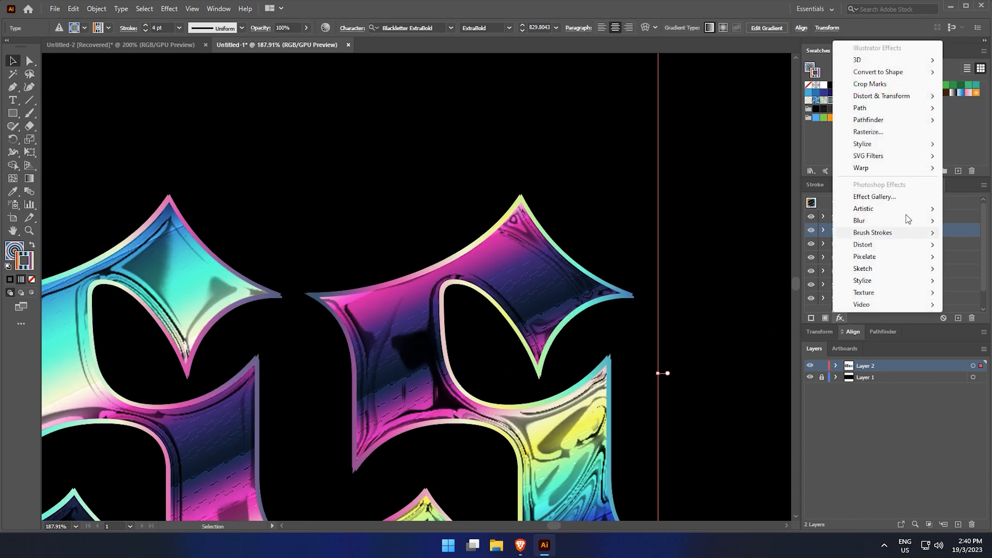
{"action": "mouse_move", "coordinate": [894, 221]}
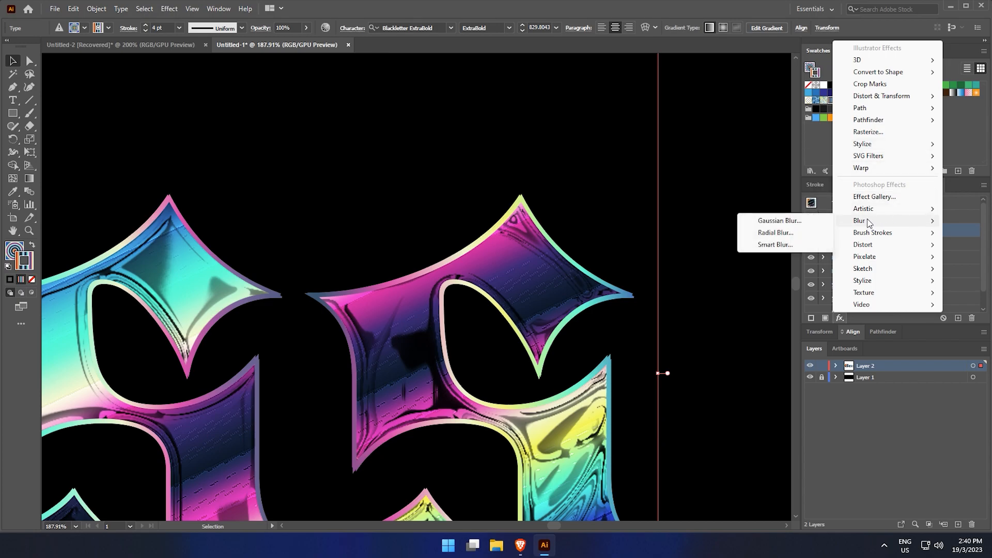
{"action": "left_click", "coordinate": [815, 218]}
{"action": "left_click_drag", "start_coordinate": [667, 218], "coordinate": [654, 219]}
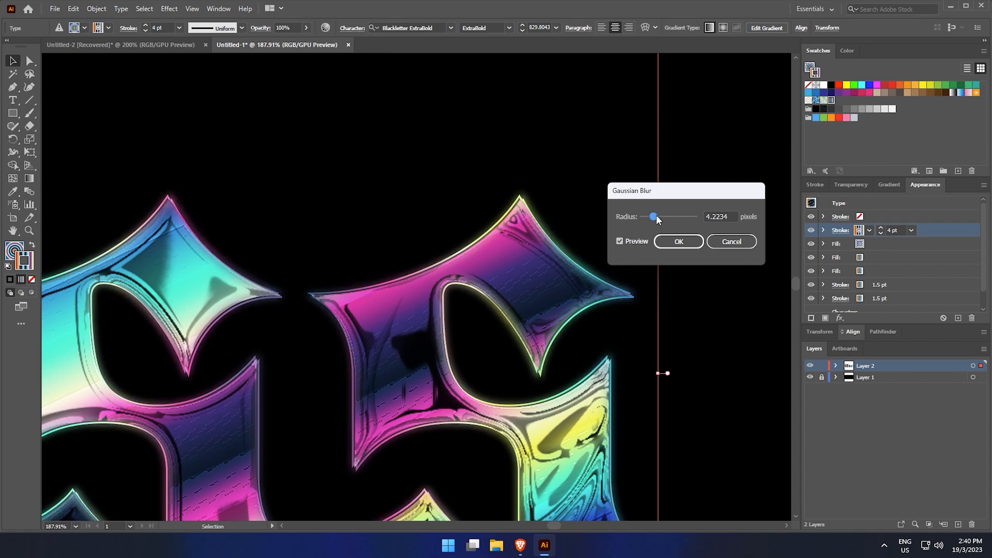
{"action": "left_click", "coordinate": [659, 216]}
{"action": "mouse_move", "coordinate": [659, 216]}
{"action": "left_mouse_down"}
{"action": "mouse_move", "coordinate": [639, 216]}
{"action": "mouse_move", "coordinate": [653, 221]}
{"action": "left_mouse_up"}
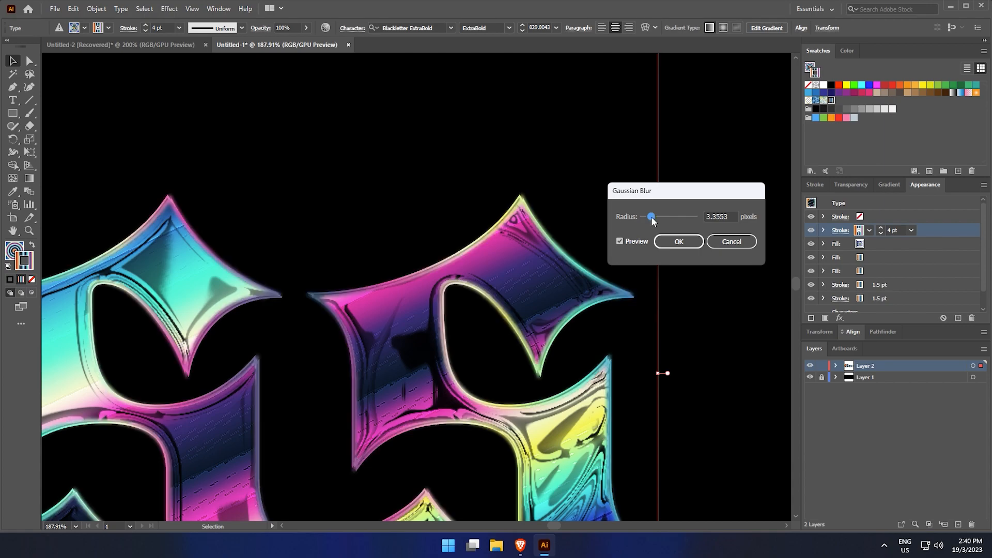
{"action": "left_click", "coordinate": [677, 242]}
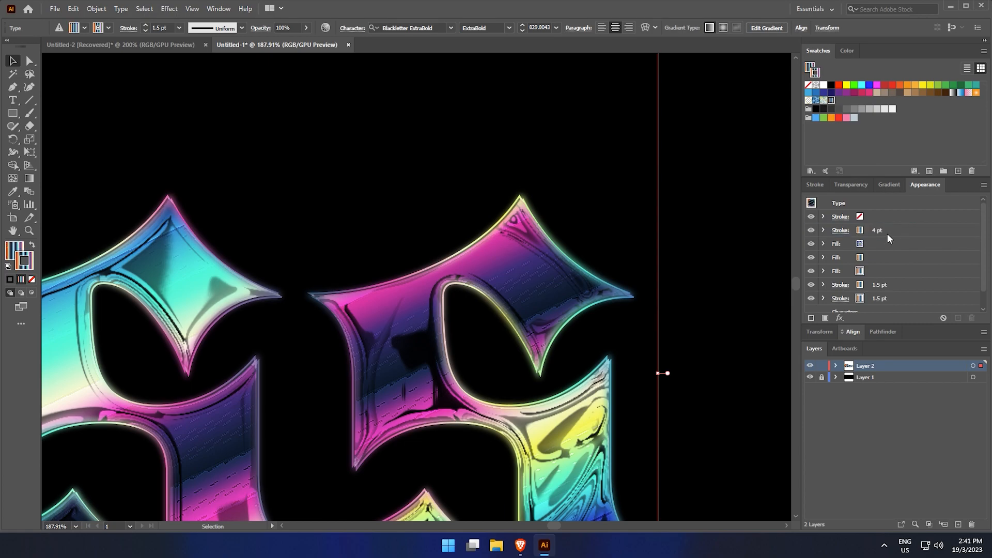
Increase the blurred gradient stroke's weight to 10 pt
{"action": "left_click", "coordinate": [887, 233]}
{"action": "left_click", "coordinate": [898, 229]}
{"action": "scroll", "coordinate": [899, 228], "scroll_direction": "up", "scroll_amount": 1}
{"action": "scroll", "coordinate": [899, 228], "scroll_direction": "up", "scroll_amount": 2}
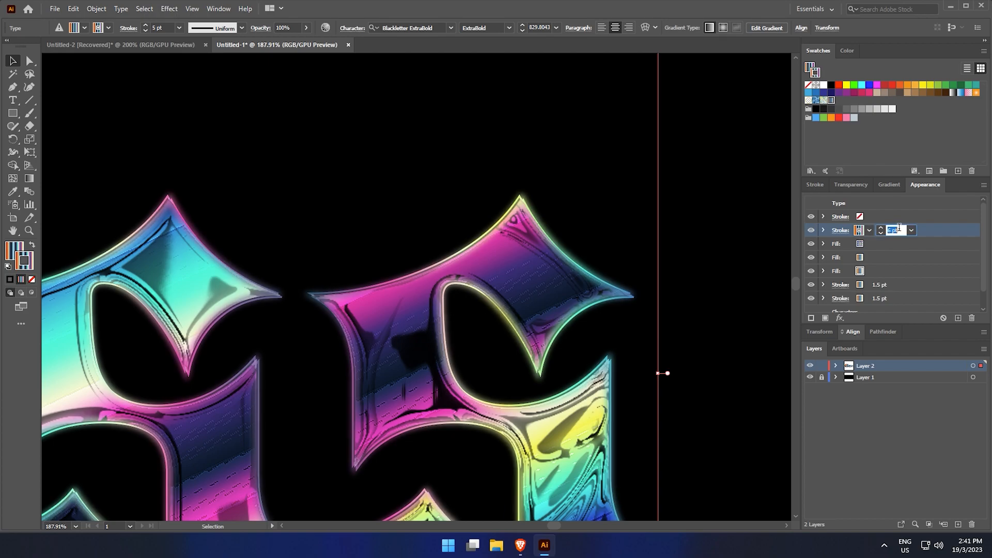
{"action": "scroll", "coordinate": [899, 228], "scroll_direction": "up", "scroll_amount": 2}
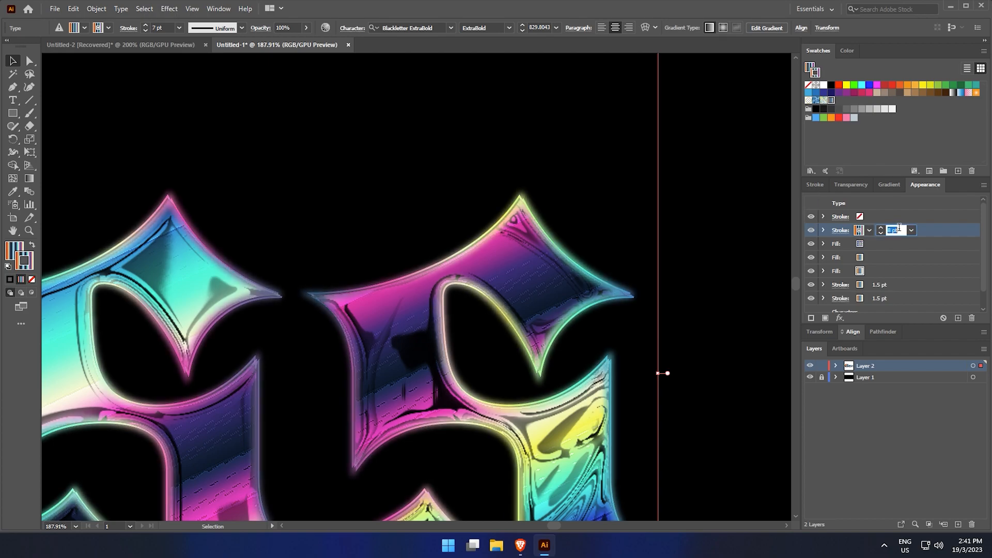
{"action": "scroll", "coordinate": [898, 228], "scroll_direction": "up", "scroll_amount": 2}
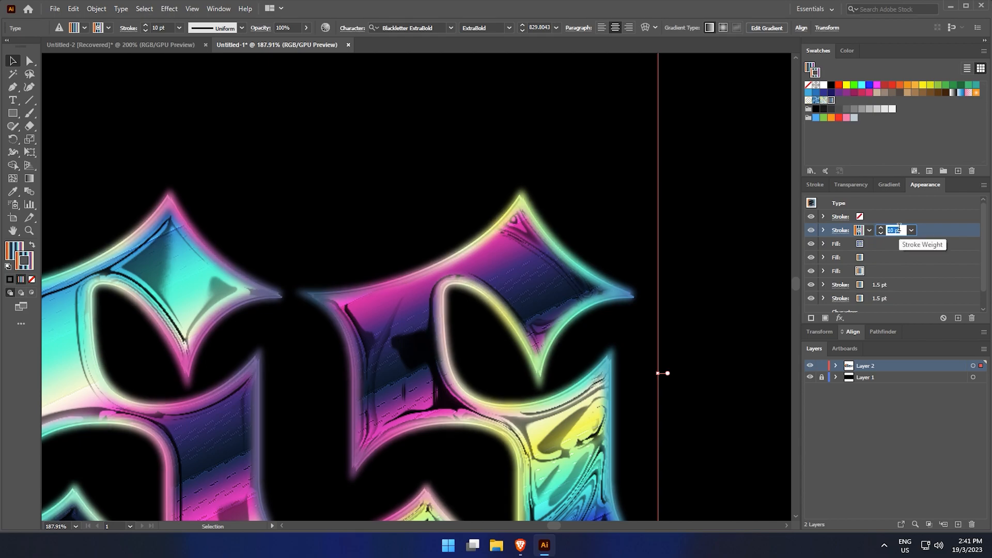
{"action": "left_click", "coordinate": [928, 242]}
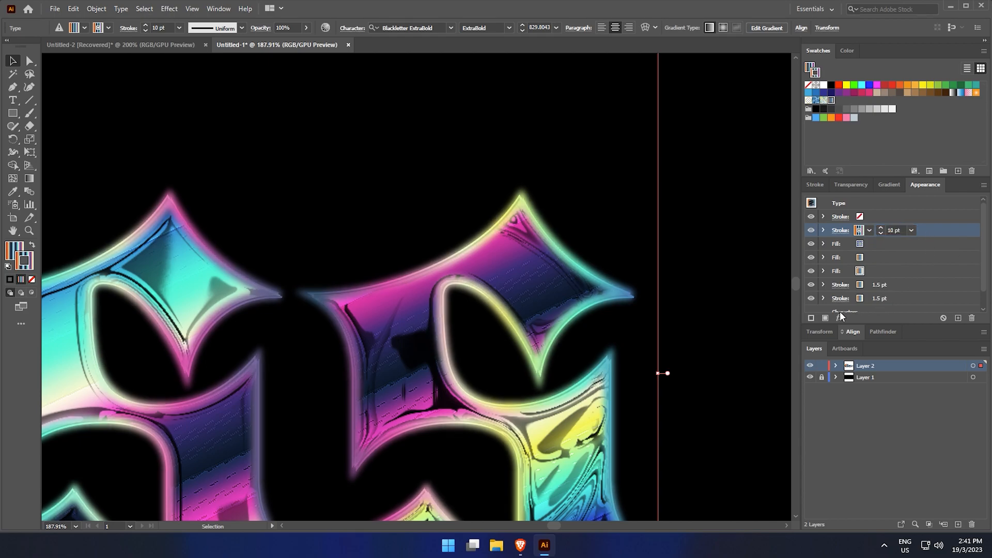
Duplicate the blurred gradient stroke and set the top copy's weight to 1 pt
{"action": "left_click", "coordinate": [825, 318]}
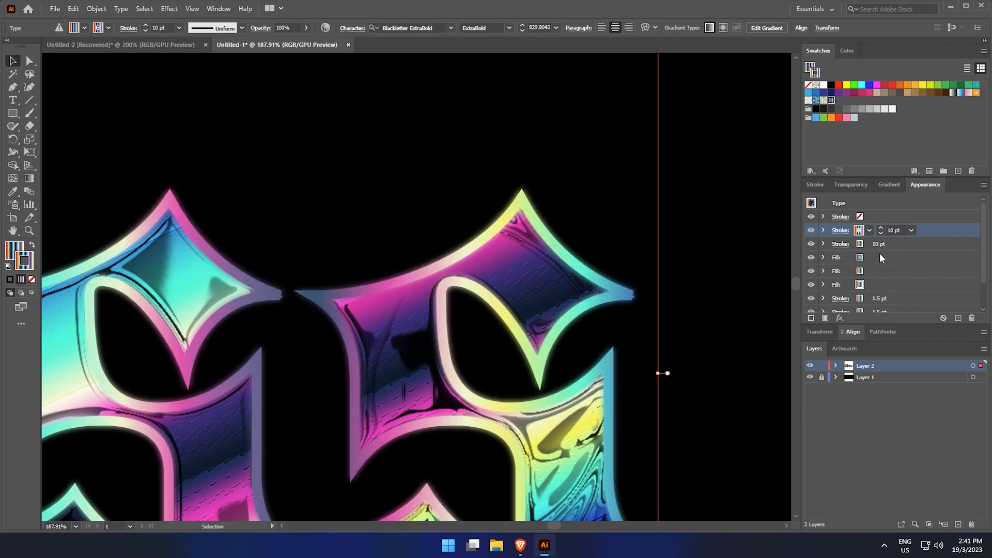
{"action": "left_click", "coordinate": [894, 230]}
{"action": "scroll", "coordinate": [895, 227], "scroll_direction": "down", "scroll_amount": 2}
{"action": "scroll", "coordinate": [896, 227], "scroll_direction": "down", "scroll_amount": 4}
{"action": "scroll", "coordinate": [895, 228], "scroll_direction": "down", "scroll_amount": 3}
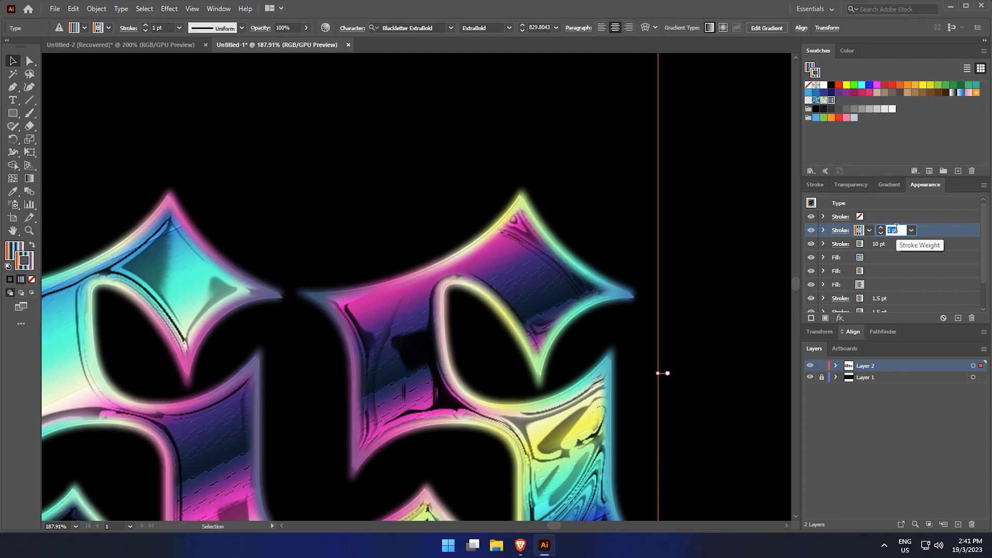
{"action": "scroll", "coordinate": [896, 228], "scroll_direction": "up", "scroll_amount": 1}
{"action": "scroll", "coordinate": [897, 228], "scroll_direction": "up", "scroll_amount": 1}
{"action": "scroll", "coordinate": [896, 228], "scroll_direction": "down", "scroll_amount": 1}
{"action": "scroll", "coordinate": [896, 228], "scroll_direction": "down", "scroll_amount": 1}
Set the second blurred gradient stroke's weight to 8 pt
{"action": "left_click", "coordinate": [890, 244]}
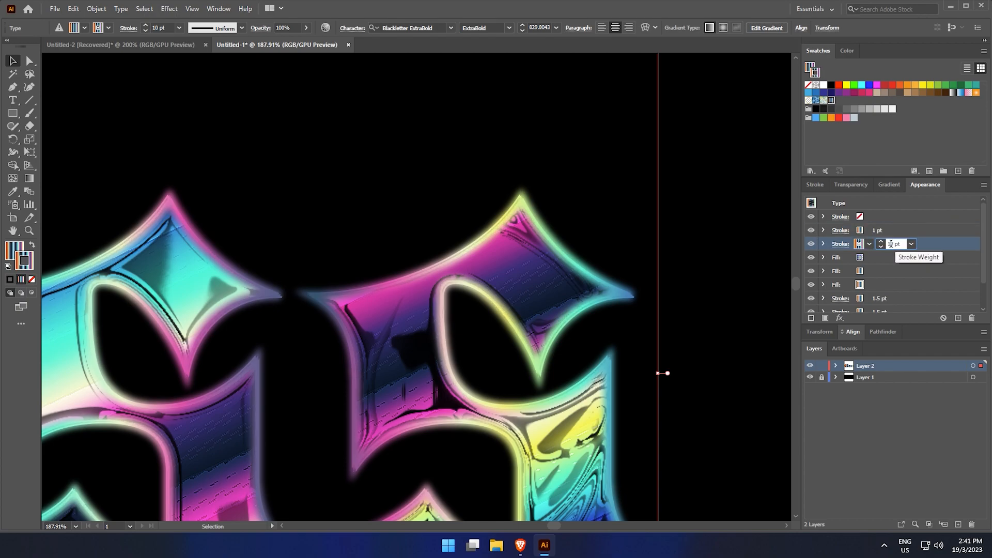
{"action": "scroll", "coordinate": [890, 244], "scroll_direction": "down", "scroll_amount": 1}
{"action": "scroll", "coordinate": [889, 244], "scroll_direction": "down", "scroll_amount": 1}
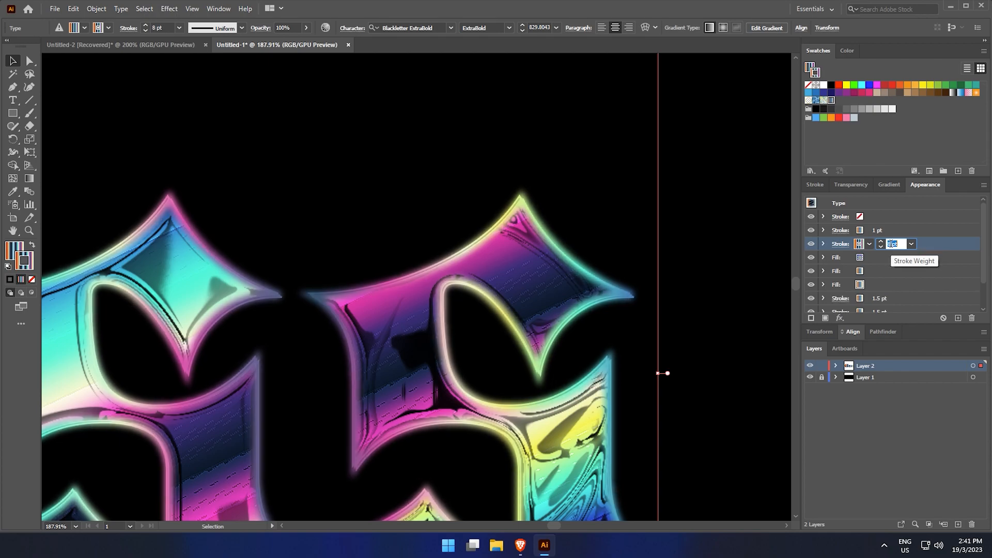
{"action": "left_click", "coordinate": [760, 221]}
Apply an Outer Glow effect to the whole type object in Screen mode with a purple glow colour
{"action": "left_click", "coordinate": [577, 294]}
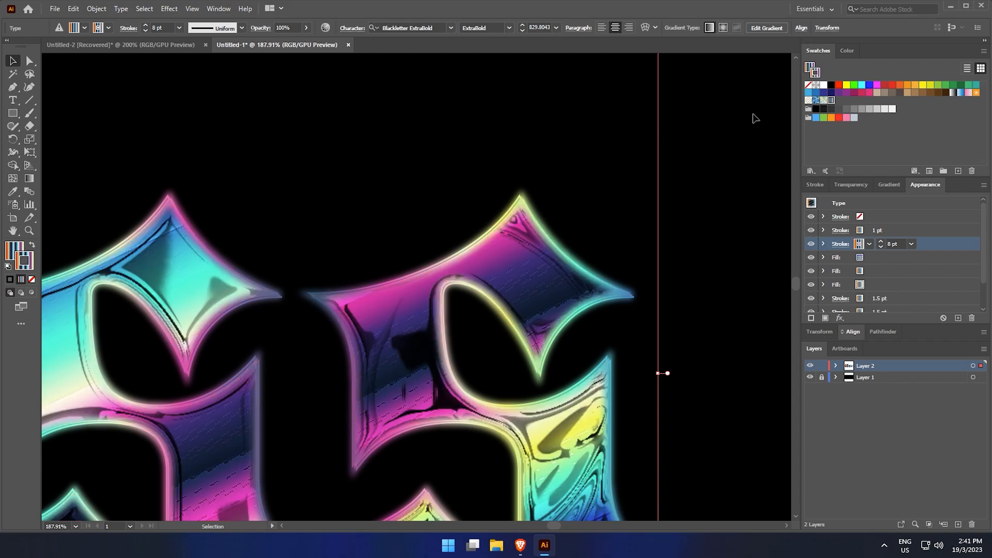
{"action": "left_click", "coordinate": [917, 209]}
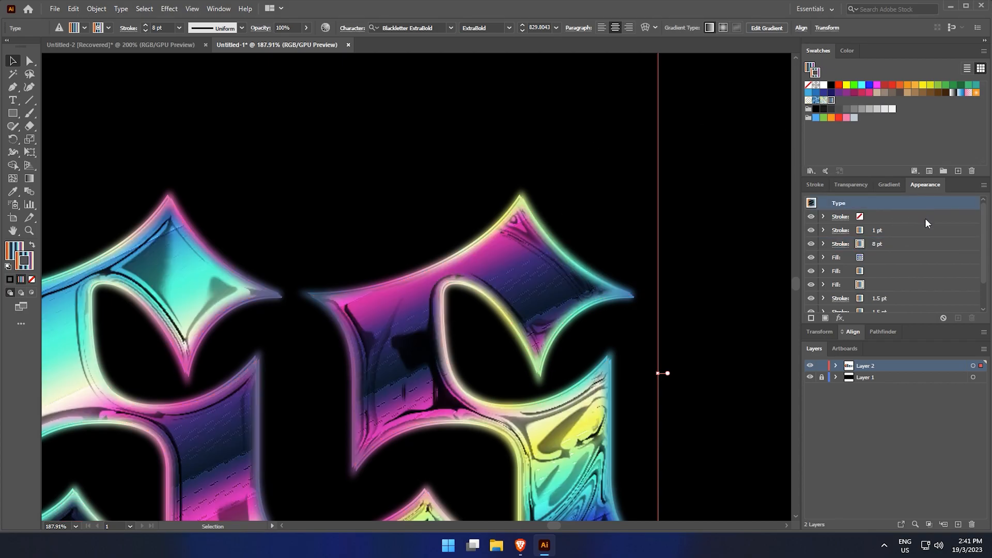
{"action": "scroll", "coordinate": [876, 294], "scroll_direction": "down", "scroll_amount": 3}
{"action": "left_click_drag", "start_coordinate": [875, 325], "coordinate": [834, 428]}
{"action": "left_click", "coordinate": [840, 408]}
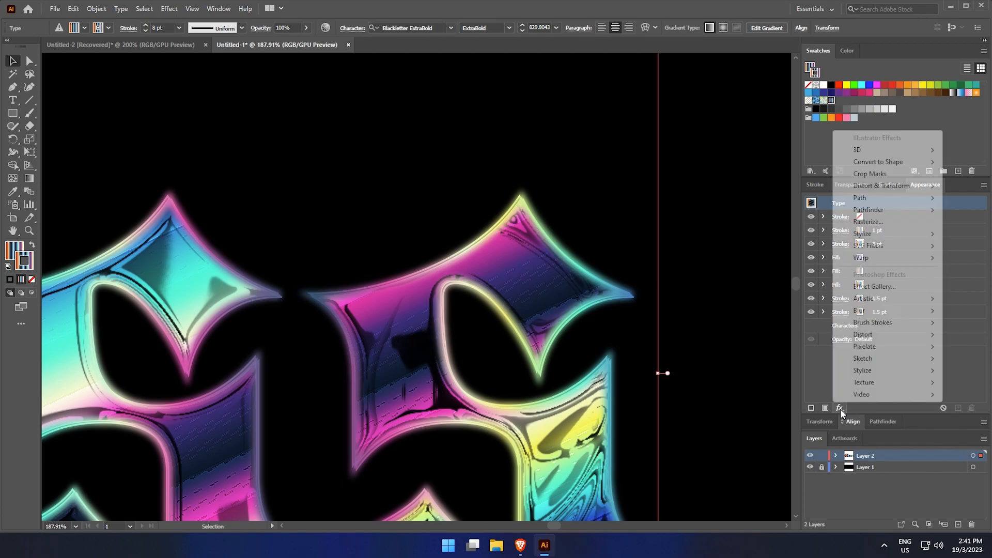
{"action": "left_click", "coordinate": [975, 354]}
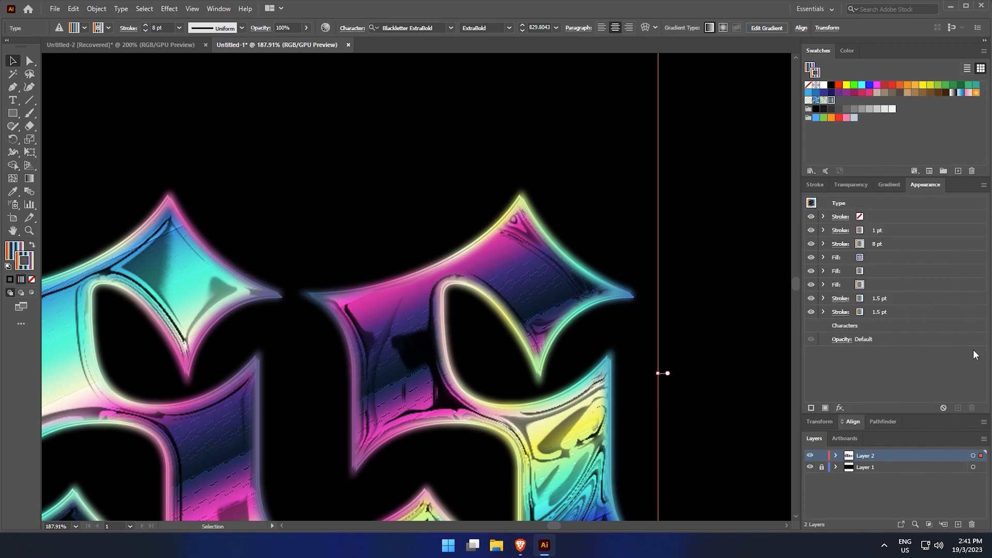
{"action": "left_click", "coordinate": [926, 206]}
{"action": "left_click", "coordinate": [839, 408]}
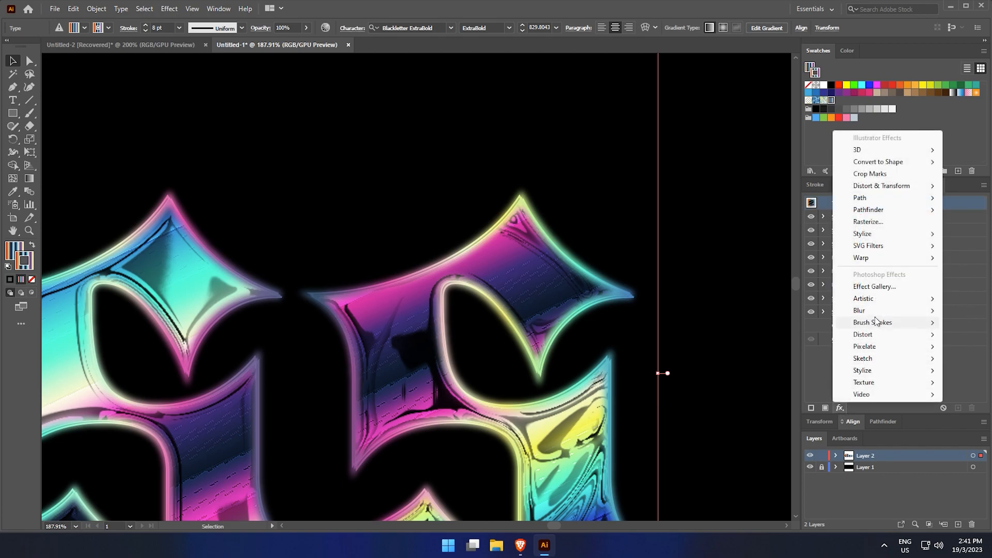
{"action": "mouse_move", "coordinate": [883, 238]}
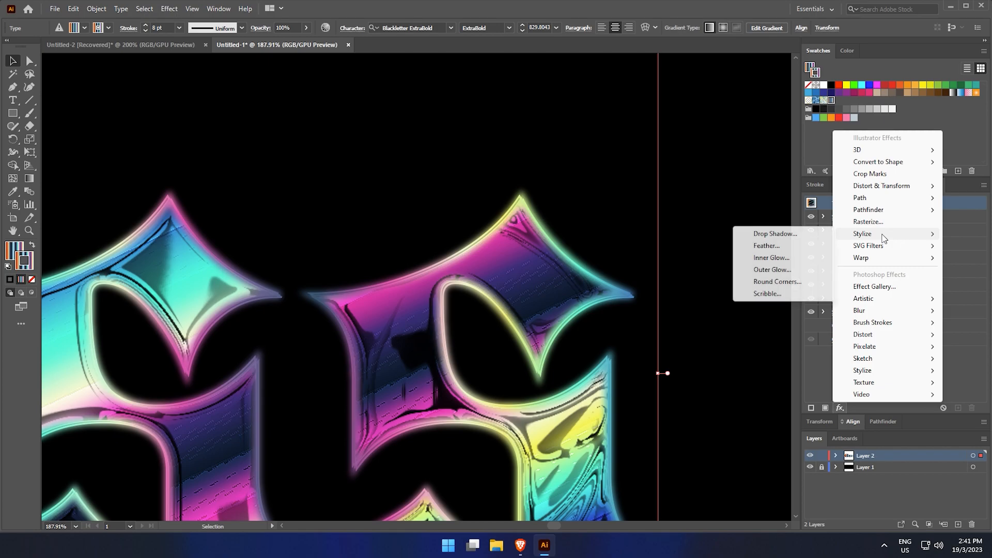
{"action": "left_click", "coordinate": [792, 269]}
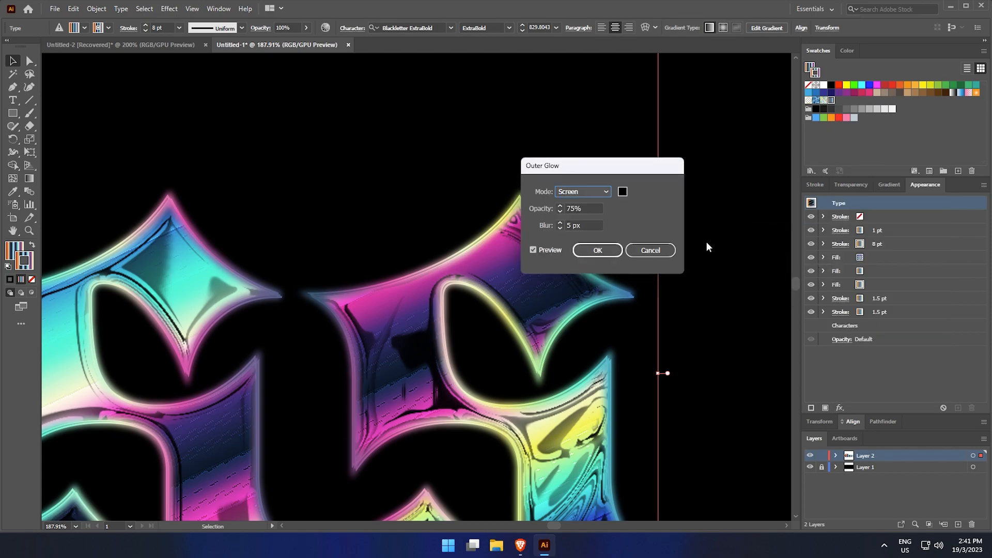
{"action": "left_click", "coordinate": [622, 192]}
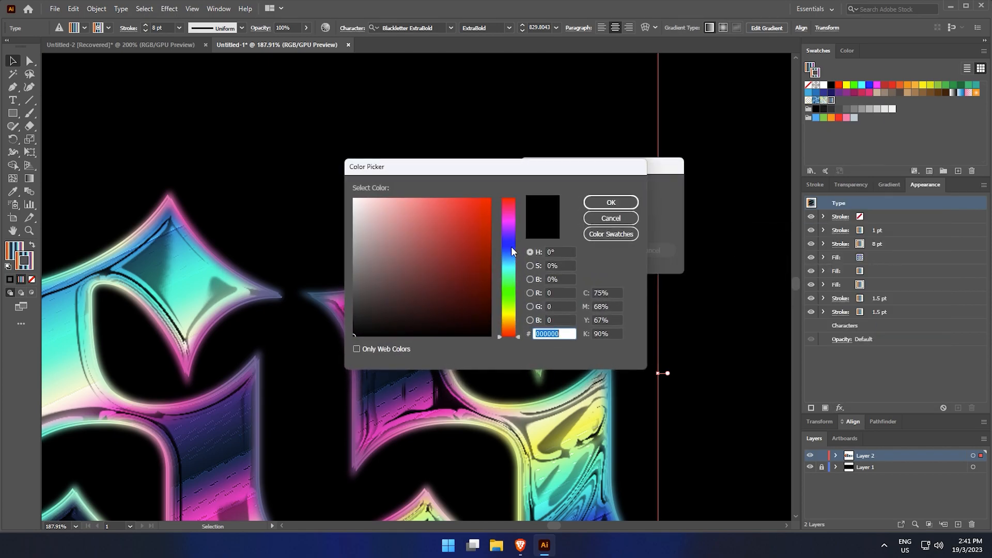
{"action": "left_click", "coordinate": [513, 227]}
{"action": "left_click", "coordinate": [458, 259]}
{"action": "left_click", "coordinate": [611, 202]}
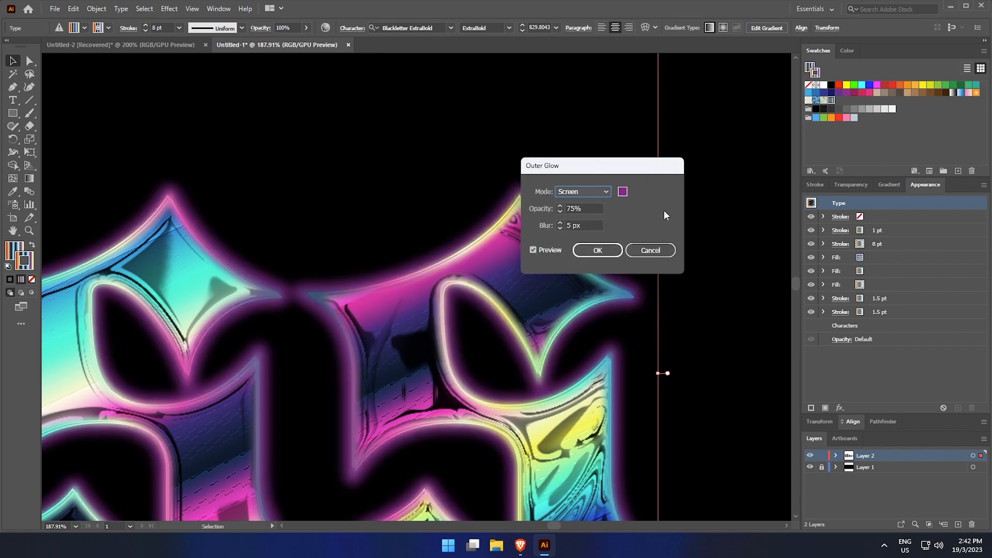
Set the type's outer glow blur to 11 px and its opacity to 40%
{"action": "left_click", "coordinate": [592, 225]}
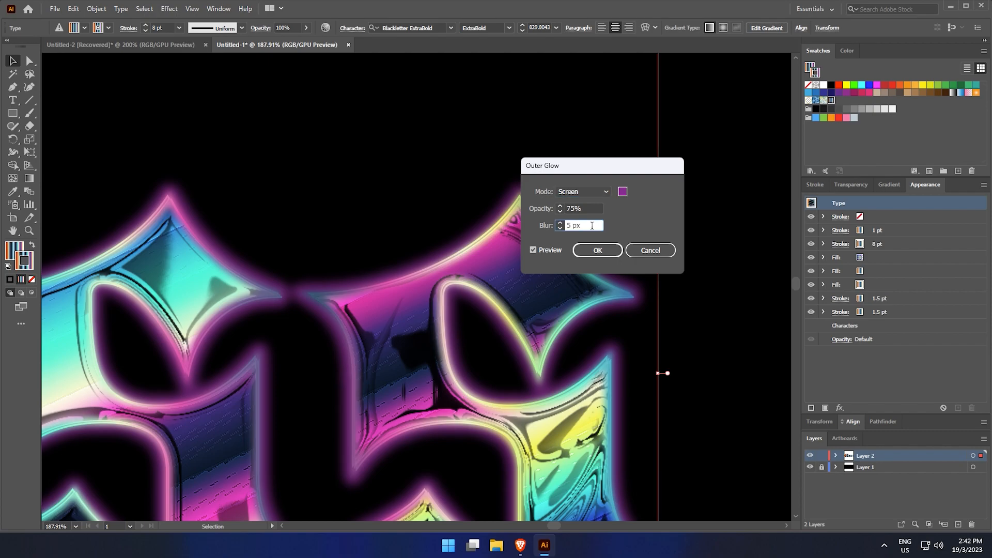
{"action": "key", "text": "Up"}
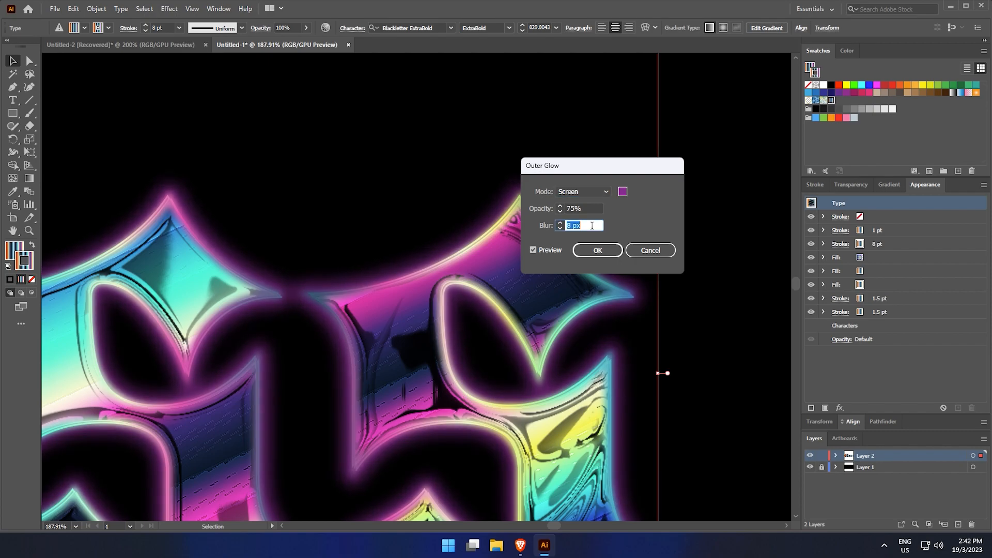
{"action": "key", "text": "Up"}
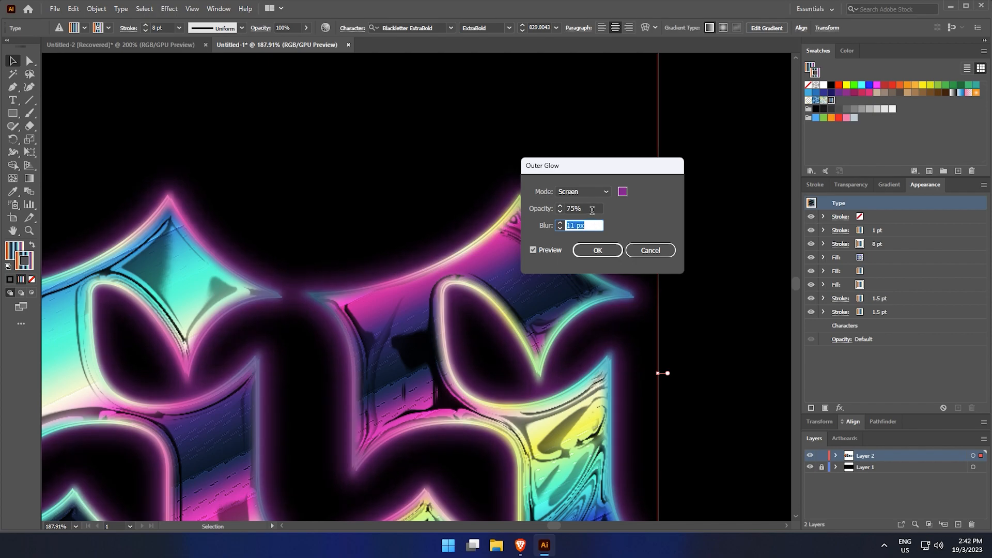
{"action": "left_click", "coordinate": [592, 208]}
{"action": "key", "text": "Down"}
{"action": "key", "text": "Down"}
{"action": "key", "text": "Down"}
{"action": "key", "text": "Down"}
{"action": "key", "text": "Down"}
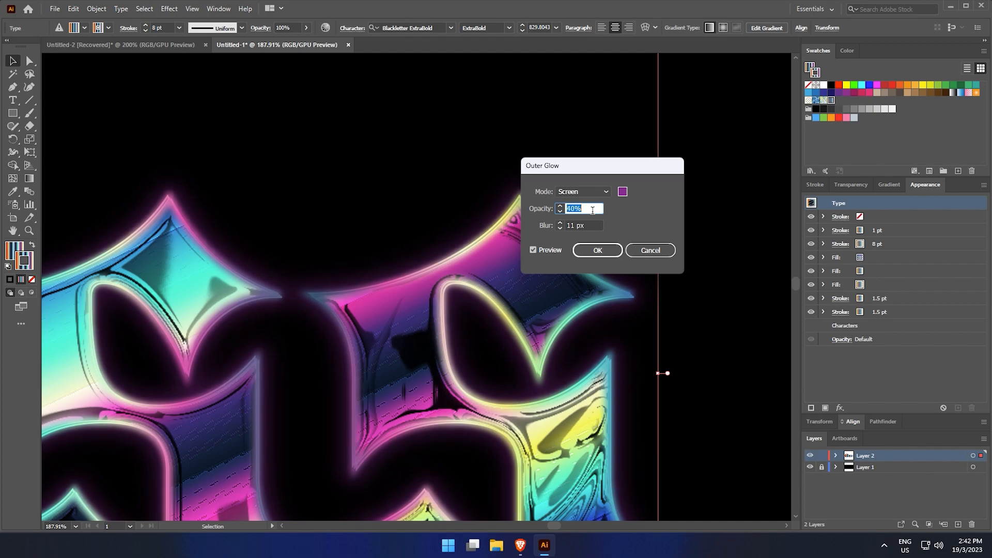
{"action": "left_click", "coordinate": [598, 251]}
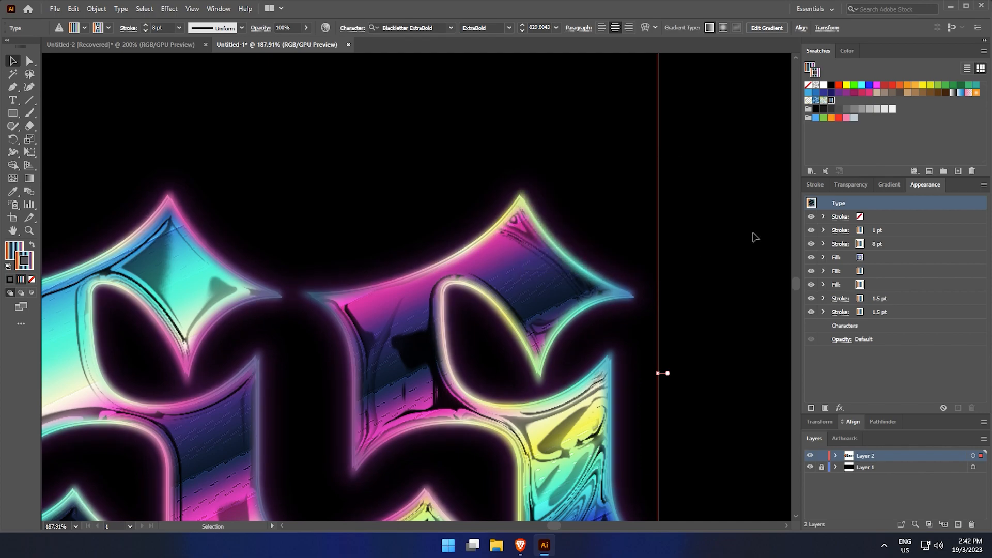
Add an Outer Glow to the offset 1.5 pt gradient stroke with light pink DCBAE2 and a 7 px blur
{"action": "key", "text": "ctrl+minus"}
{"action": "mouse_move", "coordinate": [758, 235]}
{"action": "left_mouse_down"}
{"action": "mouse_move", "coordinate": [706, 226]}
{"action": "mouse_move", "coordinate": [774, 236]}
{"action": "left_mouse_up"}
{"action": "left_click_drag", "start_coordinate": [688, 204], "coordinate": [728, 212]}
{"action": "key", "text": "v"}
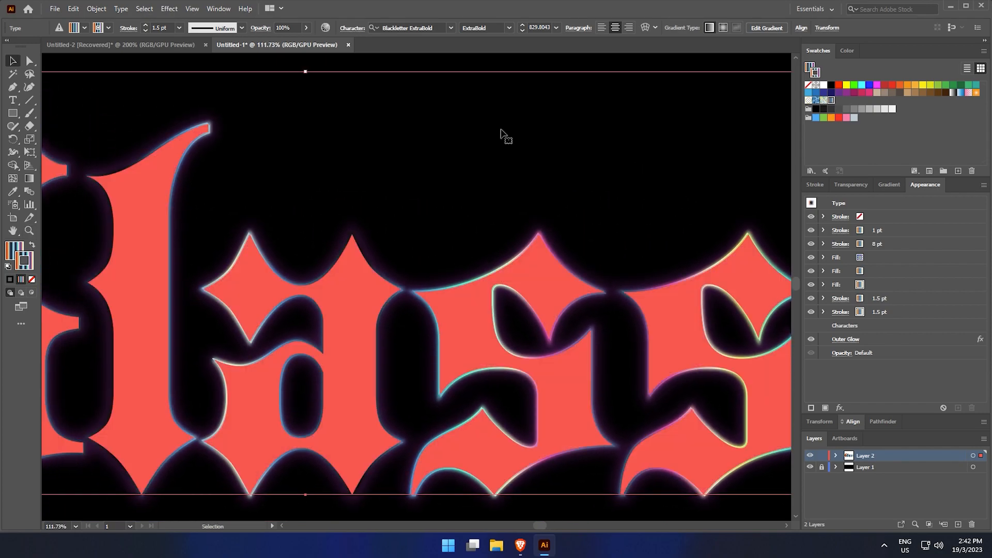
{"action": "left_click_drag", "start_coordinate": [473, 122], "coordinate": [587, 156]}
{"action": "left_click_drag", "start_coordinate": [418, 61], "coordinate": [575, 73]}
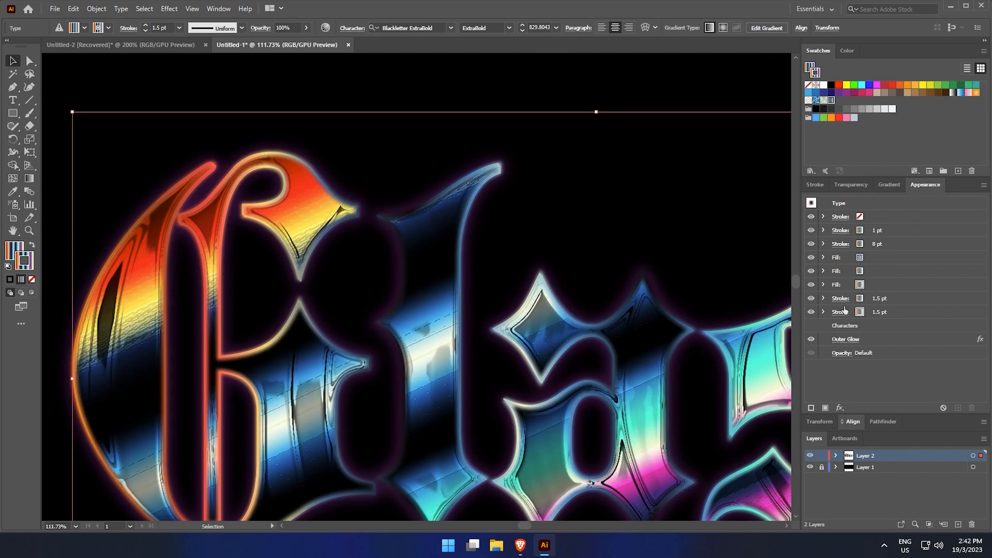
{"action": "left_click", "coordinate": [896, 300]}
{"action": "left_click", "coordinate": [824, 299]}
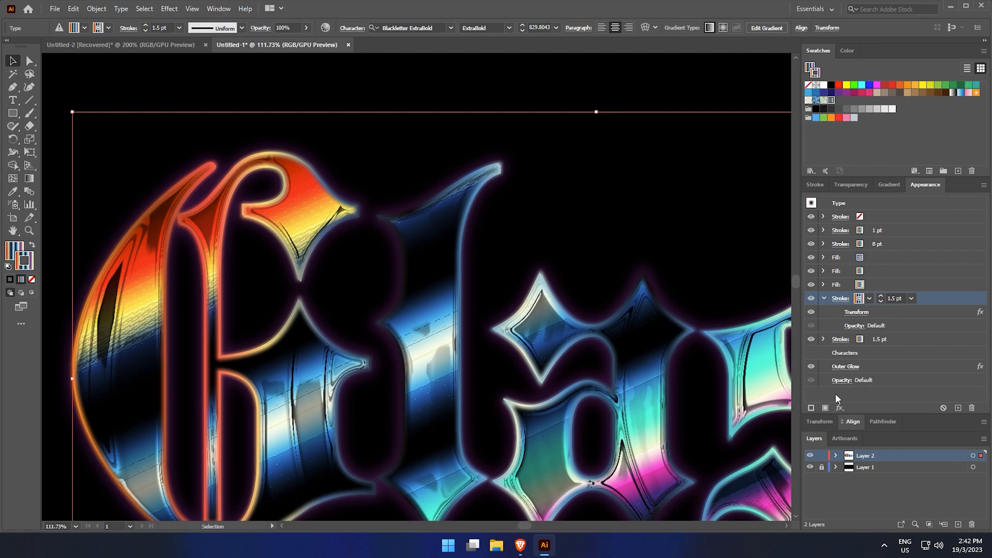
{"action": "left_click", "coordinate": [839, 408]}
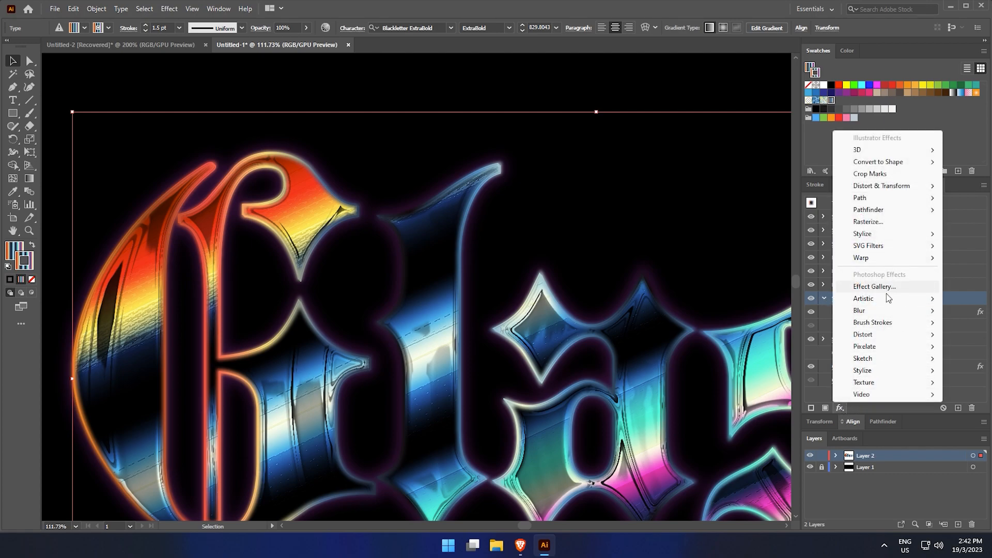
{"action": "mouse_move", "coordinate": [878, 233]}
{"action": "left_click", "coordinate": [798, 270]}
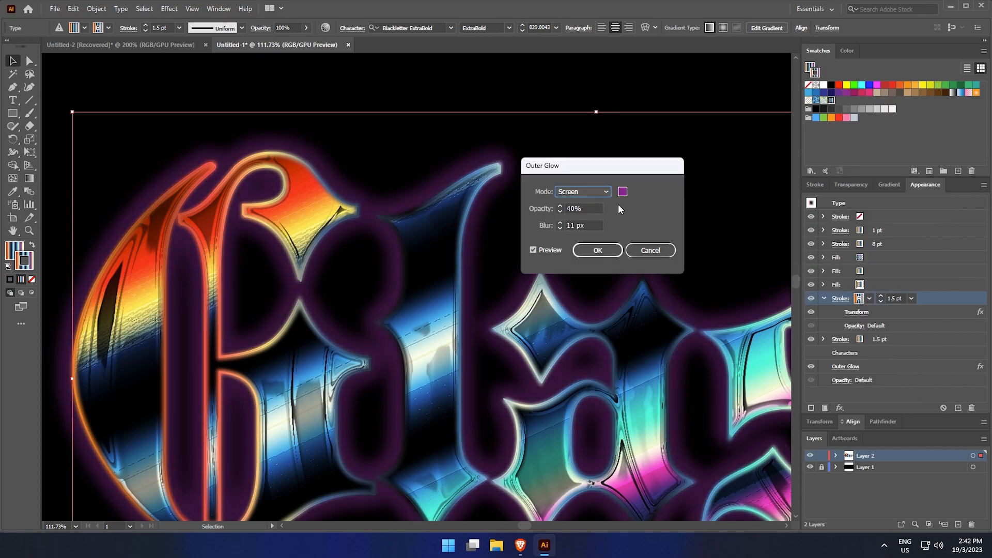
{"action": "left_click", "coordinate": [623, 192]}
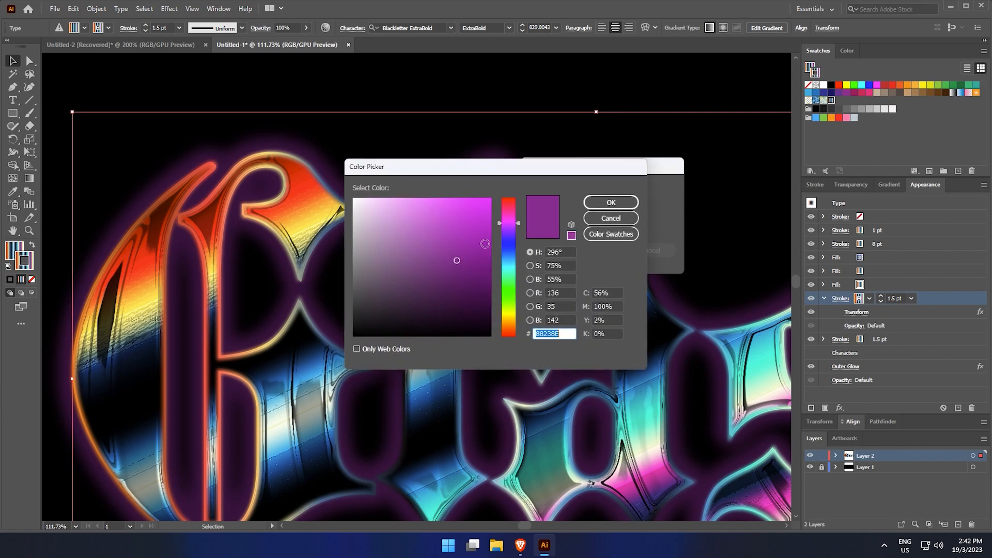
{"action": "left_click", "coordinate": [407, 213]}
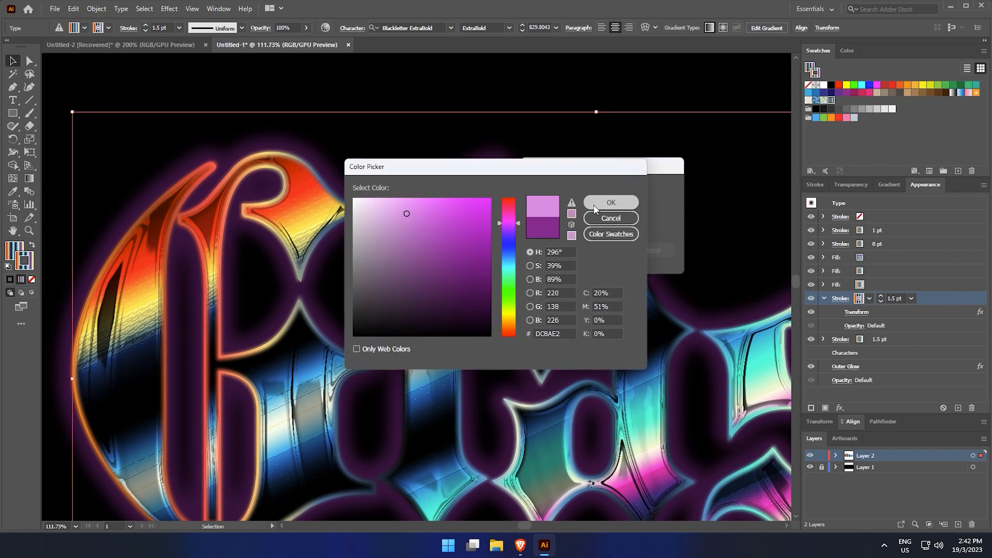
{"action": "left_click", "coordinate": [595, 208]}
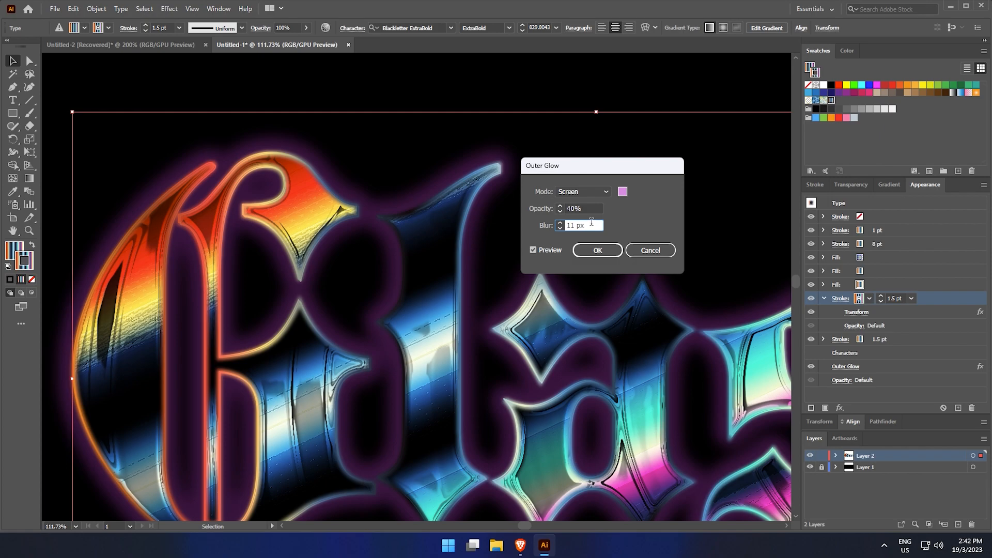
{"action": "key", "text": "Down"}
{"action": "key", "text": "Down"}
{"action": "key", "text": "Down"}
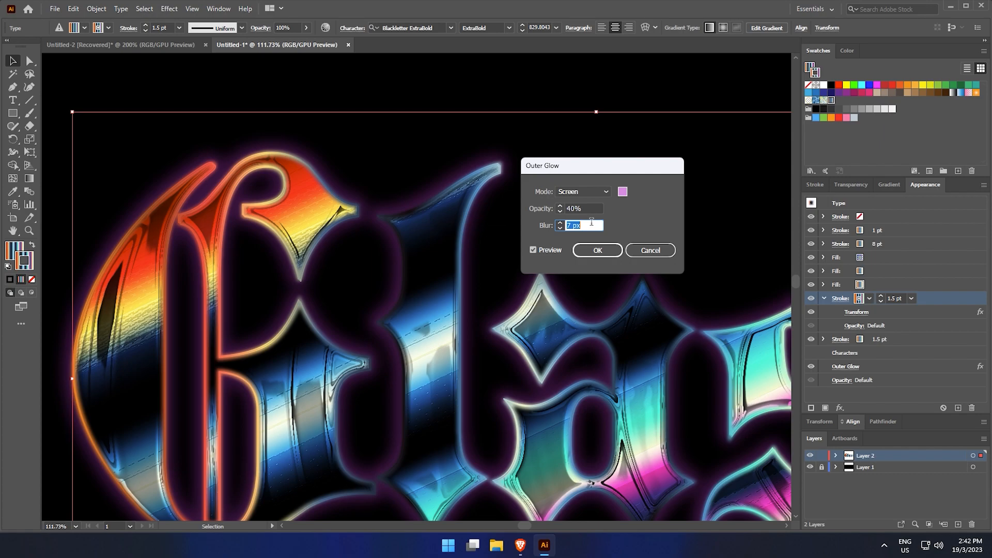
{"action": "left_click", "coordinate": [639, 251]}
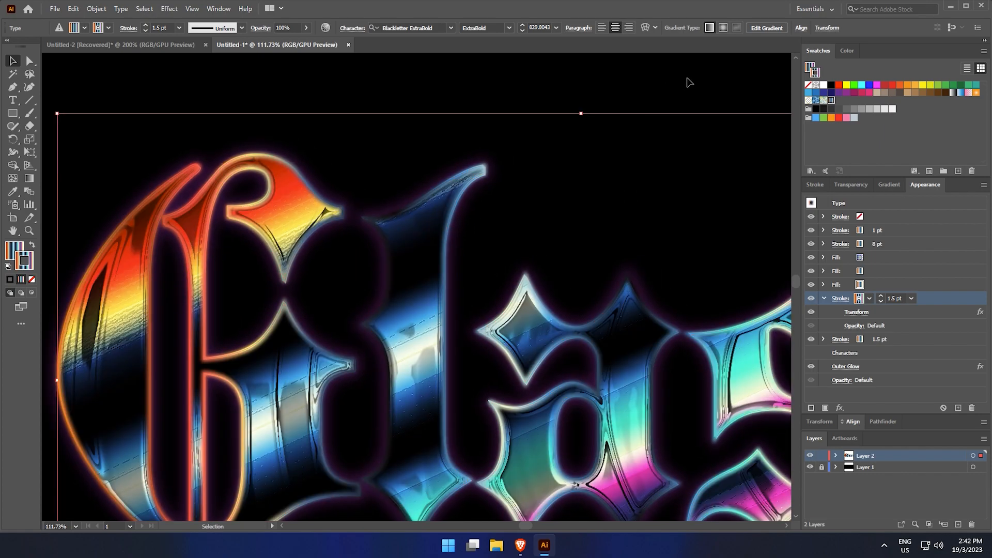
Inspect the glowing text effect at several zoom levels across the letters
{"action": "scroll", "coordinate": [657, 211], "scroll_direction": "up", "scroll_amount": 1}
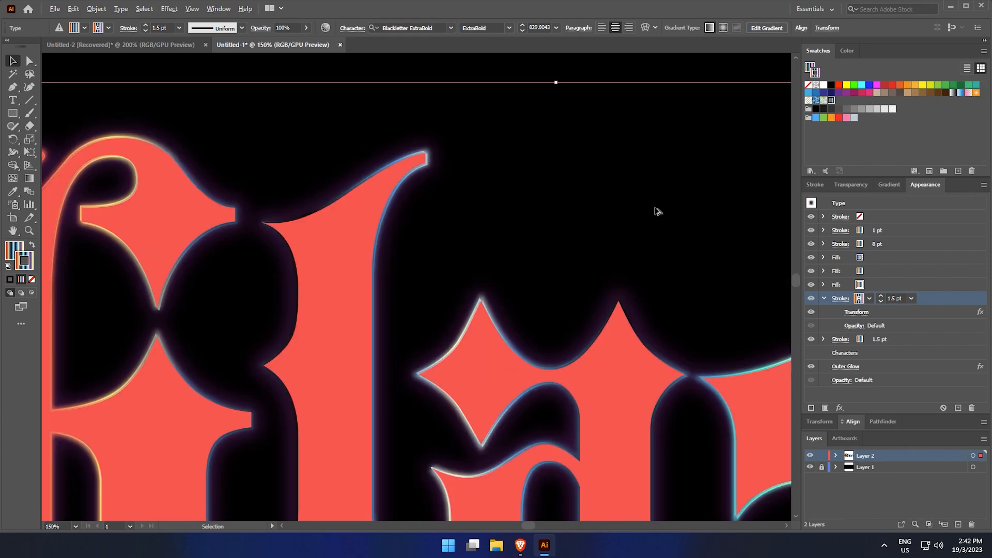
{"action": "left_click_drag", "start_coordinate": [760, 114], "coordinate": [237, 199]}
{"action": "left_click_drag", "start_coordinate": [612, 199], "coordinate": [443, 150]}
{"action": "scroll", "coordinate": [656, 424], "scroll_direction": "up", "scroll_amount": 1}
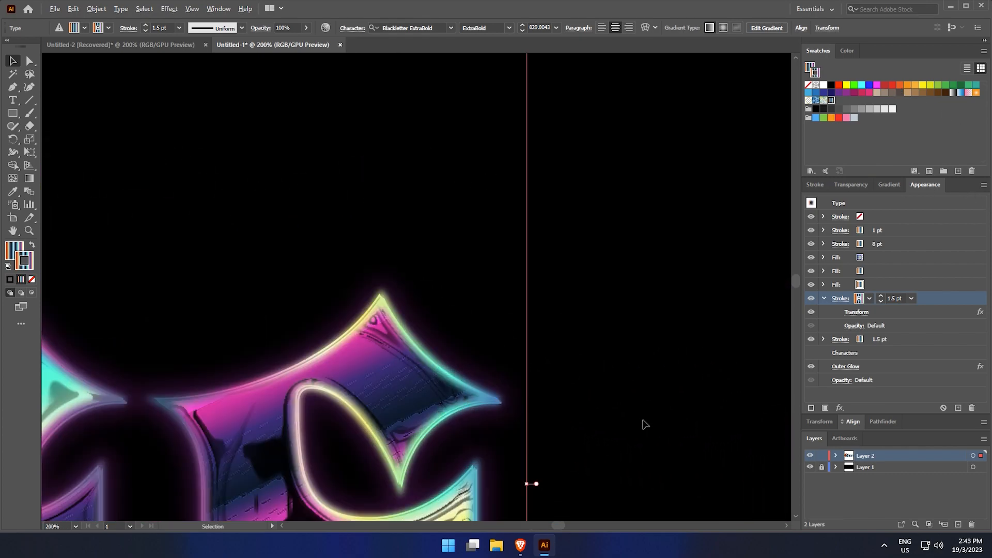
{"action": "scroll", "coordinate": [588, 419], "scroll_direction": "up", "scroll_amount": 1}
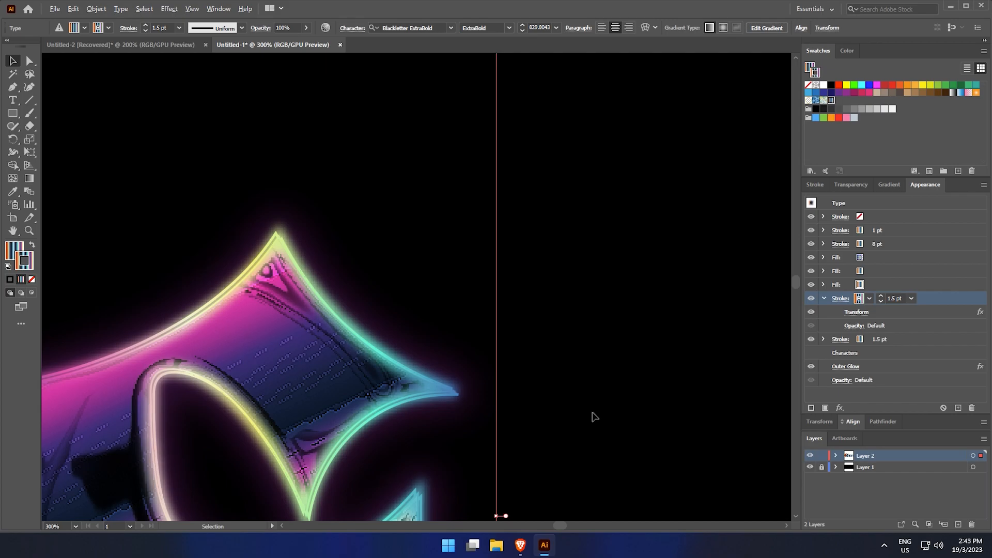
{"action": "scroll", "coordinate": [595, 416], "scroll_direction": "down", "scroll_amount": 3}
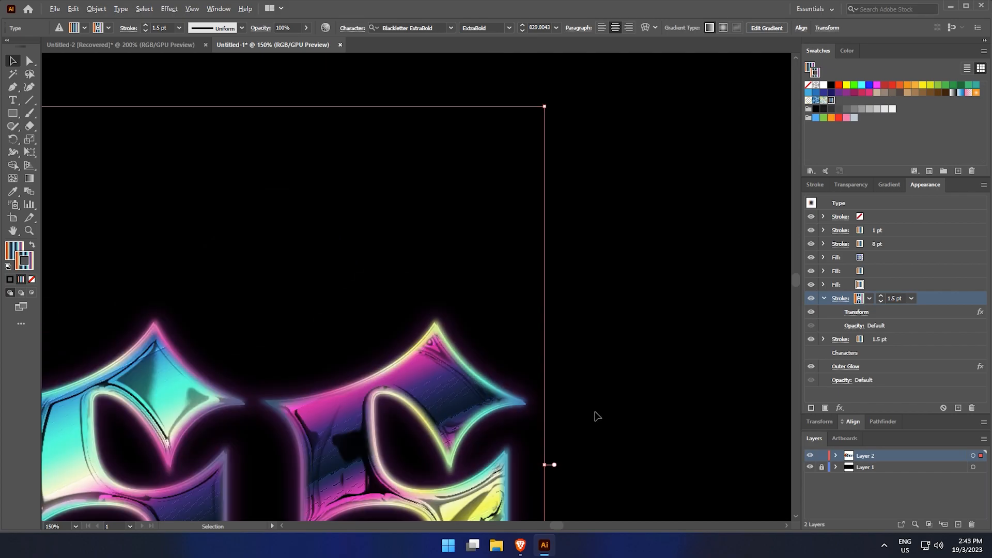
{"action": "scroll", "coordinate": [672, 280], "scroll_direction": "down", "scroll_amount": 1}
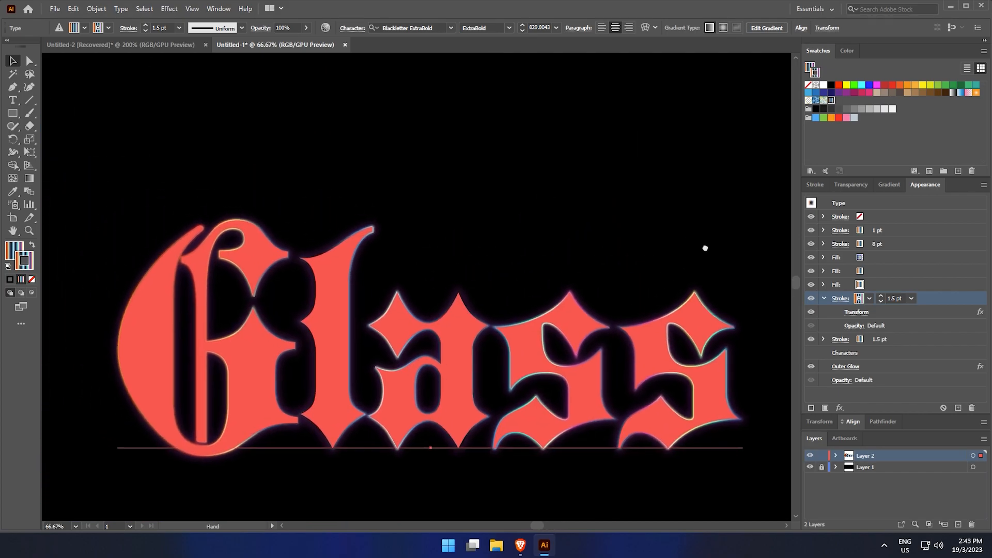
{"action": "mouse_move", "coordinate": [641, 117]}
{"action": "left_mouse_down"}
{"action": "mouse_move", "coordinate": [623, 119]}
{"action": "mouse_move", "coordinate": [646, 121]}
{"action": "left_mouse_up"}
{"action": "left_click", "coordinate": [635, 115]}
{"action": "left_click_drag", "start_coordinate": [554, 194], "coordinate": [566, 195]}
{"action": "left_click_drag", "start_coordinate": [566, 195], "coordinate": [583, 186]}
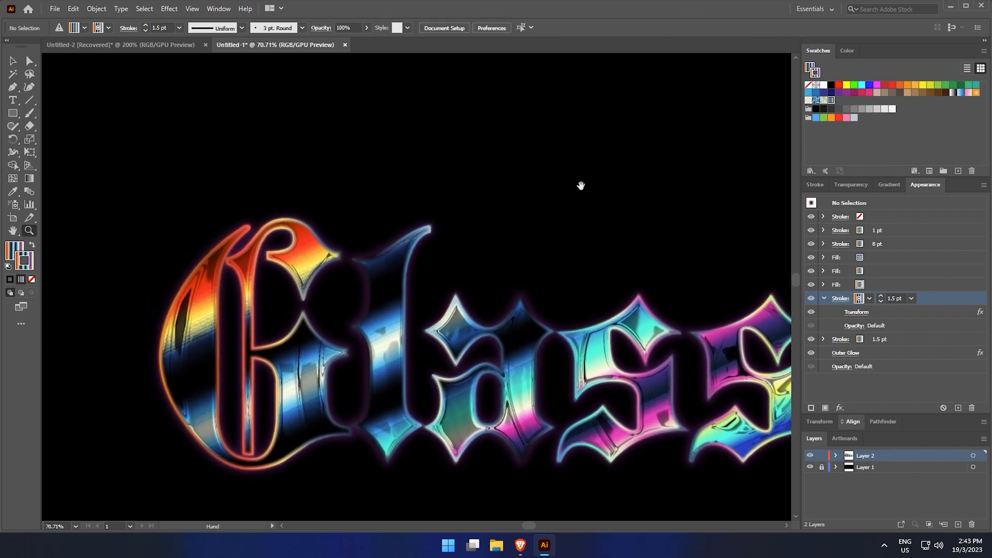
{"action": "left_click_drag", "start_coordinate": [202, 298], "coordinate": [153, 290]}
{"action": "left_click_drag", "start_coordinate": [291, 292], "coordinate": [246, 292]}
{"action": "left_click_drag", "start_coordinate": [330, 278], "coordinate": [216, 284]}
{"action": "key", "text": "ctrl+minus"}
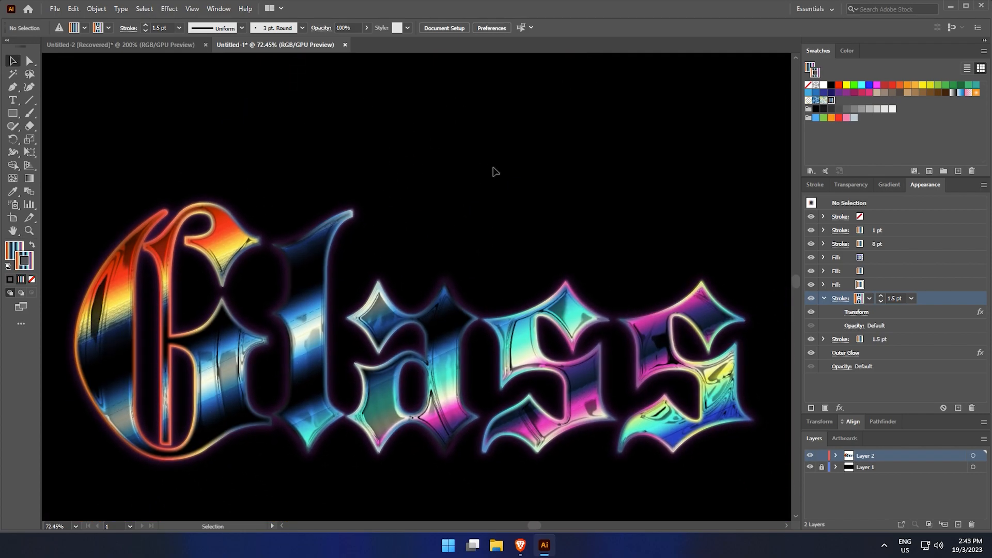
{"action": "key", "text": "ctrl+0"}
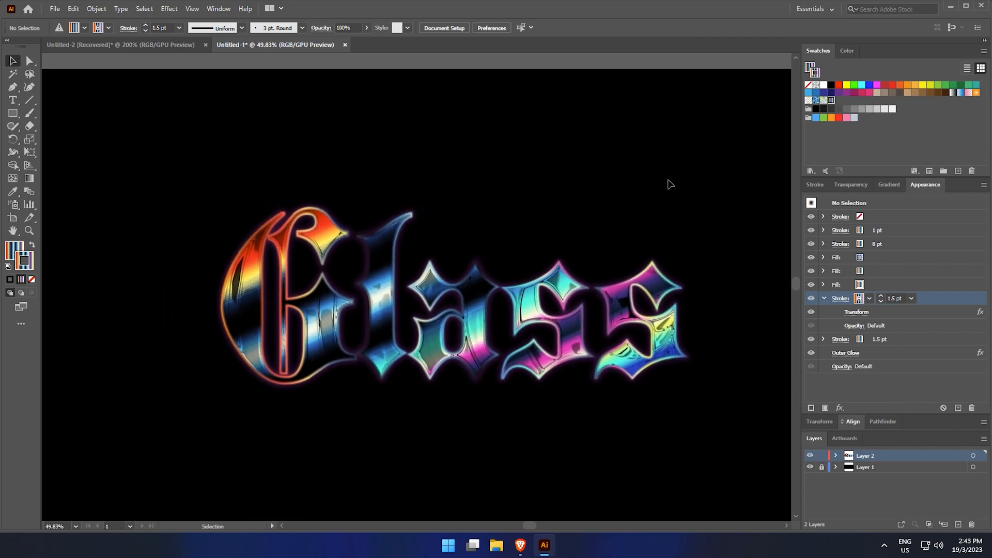
Replace the text with the word Marble to test the effect
{"action": "left_click", "coordinate": [672, 299]}
{"action": "key", "text": "t"}
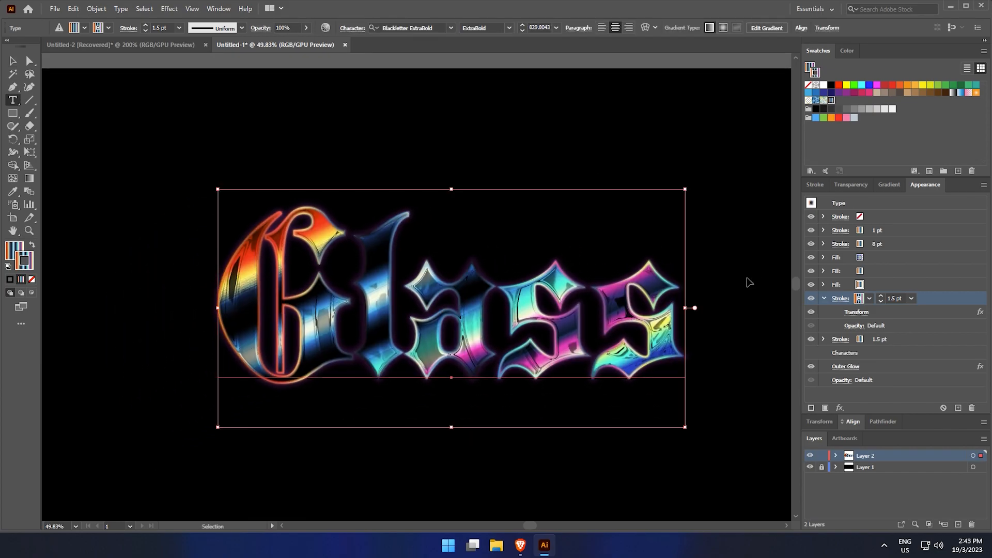
{"action": "left_click", "coordinate": [751, 283], "text": "ctrl"}
{"action": "left_click", "coordinate": [669, 312]}
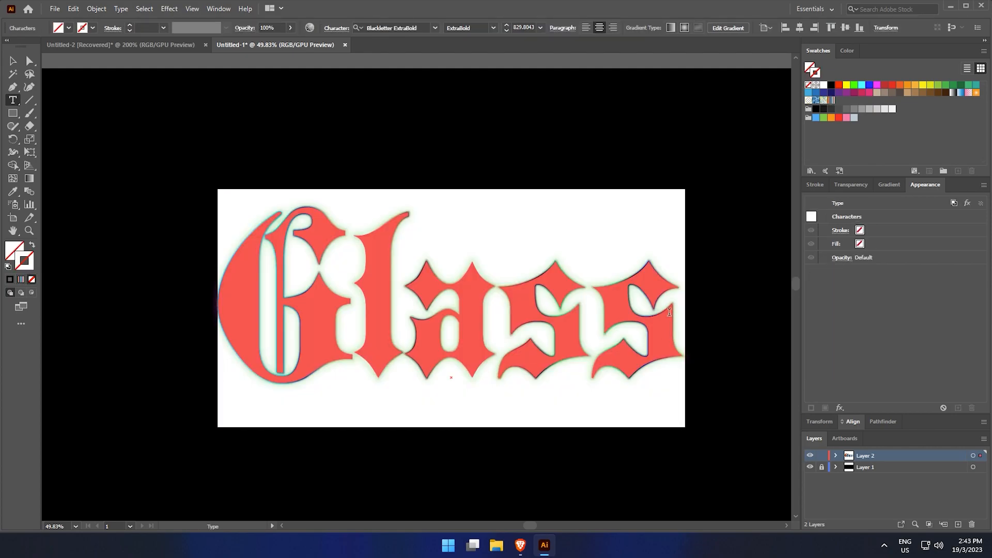
{"action": "type", "text": "Ma"}
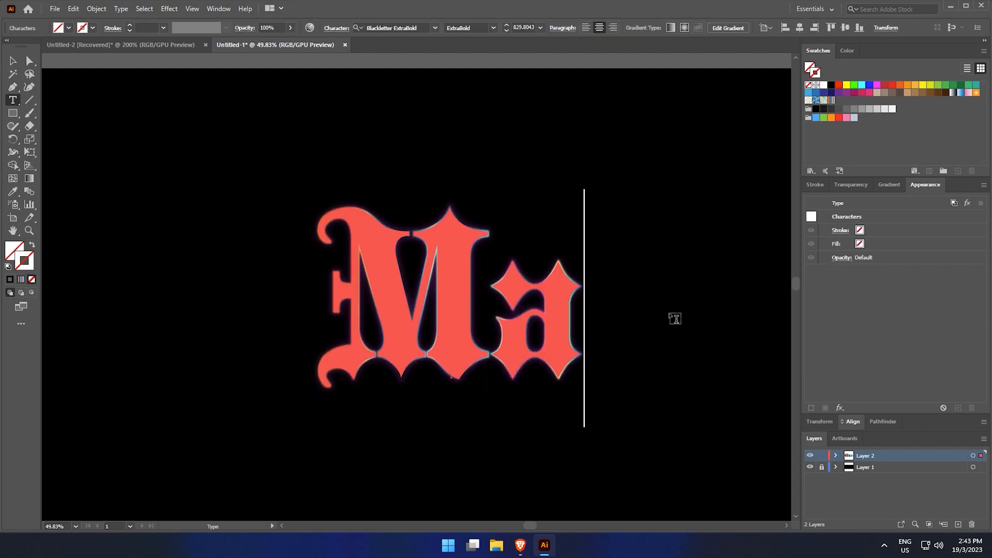
{"action": "type", "text": "rbl"}
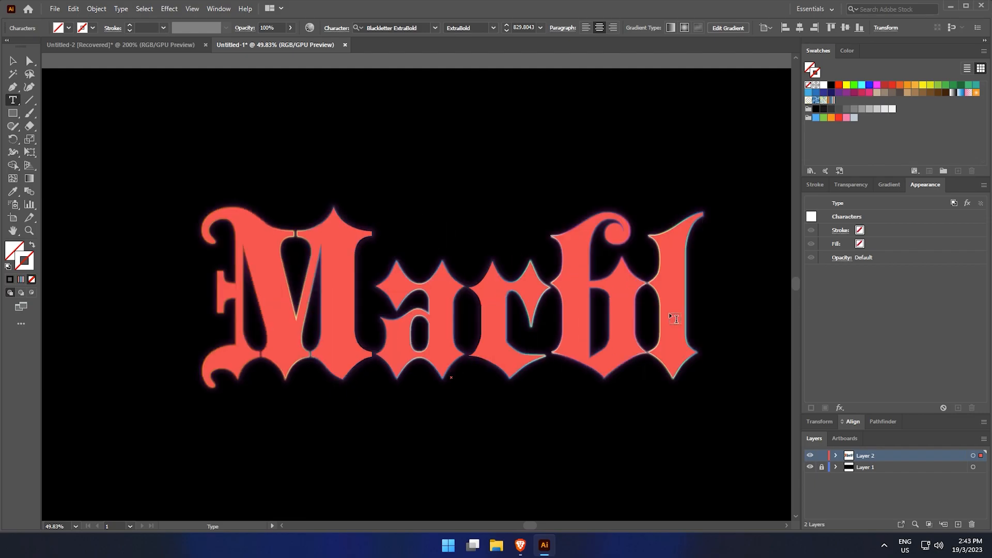
{"action": "type", "text": "e"}
{"action": "key", "text": "Escape"}
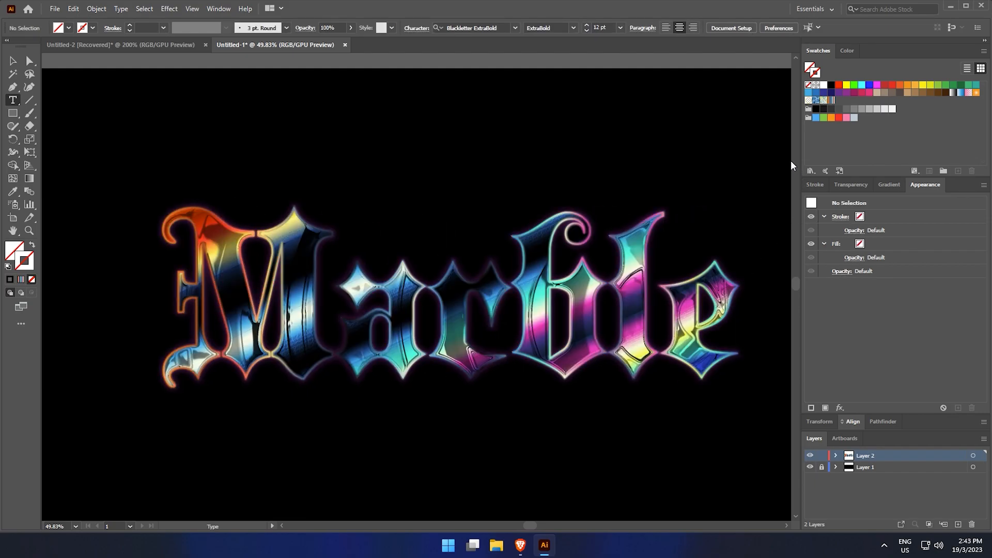
Undo the text replacement
{"action": "left_click", "coordinate": [785, 153]}
{"action": "key", "text": "z"}
{"action": "left_click_drag", "start_coordinate": [708, 150], "coordinate": [731, 149]}
{"action": "key", "text": "v"}
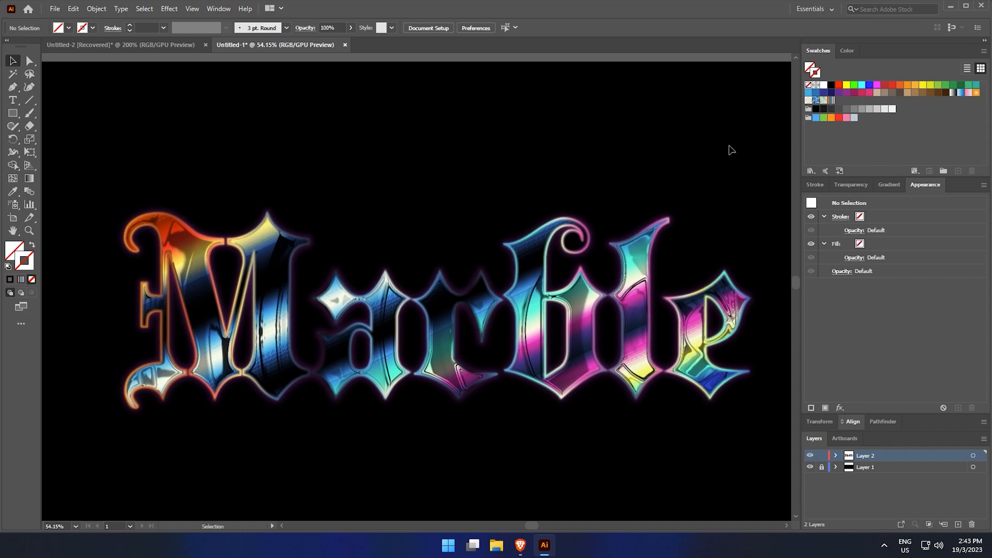
{"action": "key", "text": "space"}
{"action": "left_click_drag", "start_coordinate": [724, 139], "coordinate": [726, 147]}
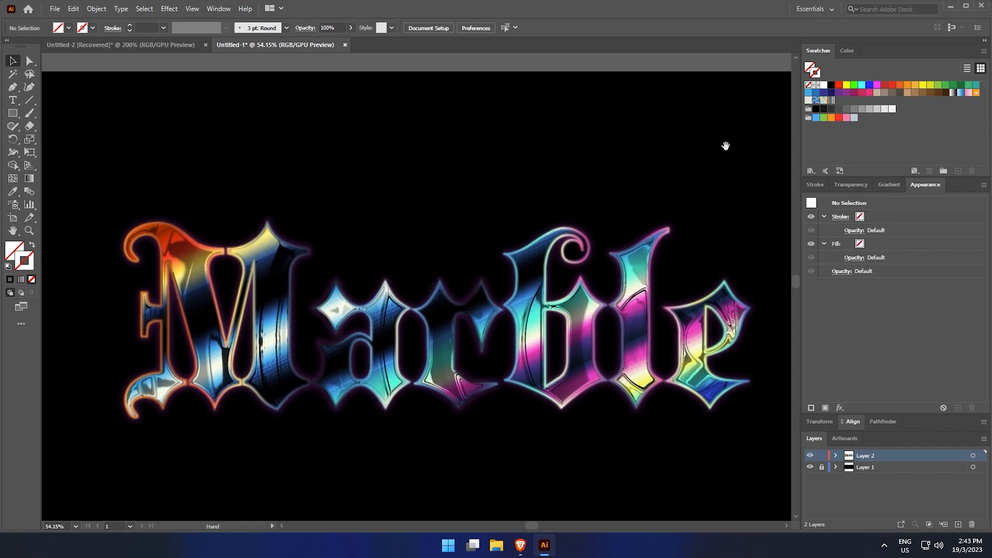
{"action": "key", "text": "ctrl"}
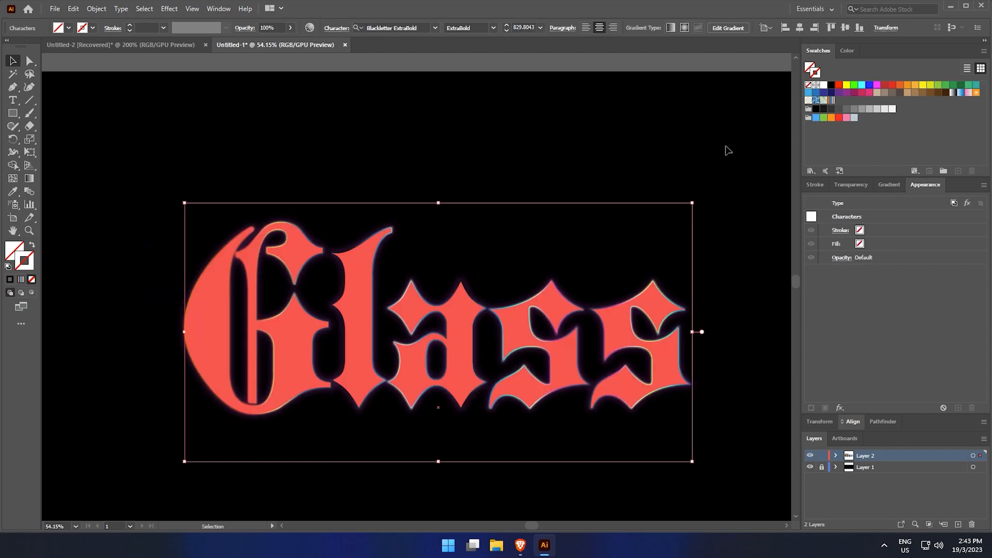